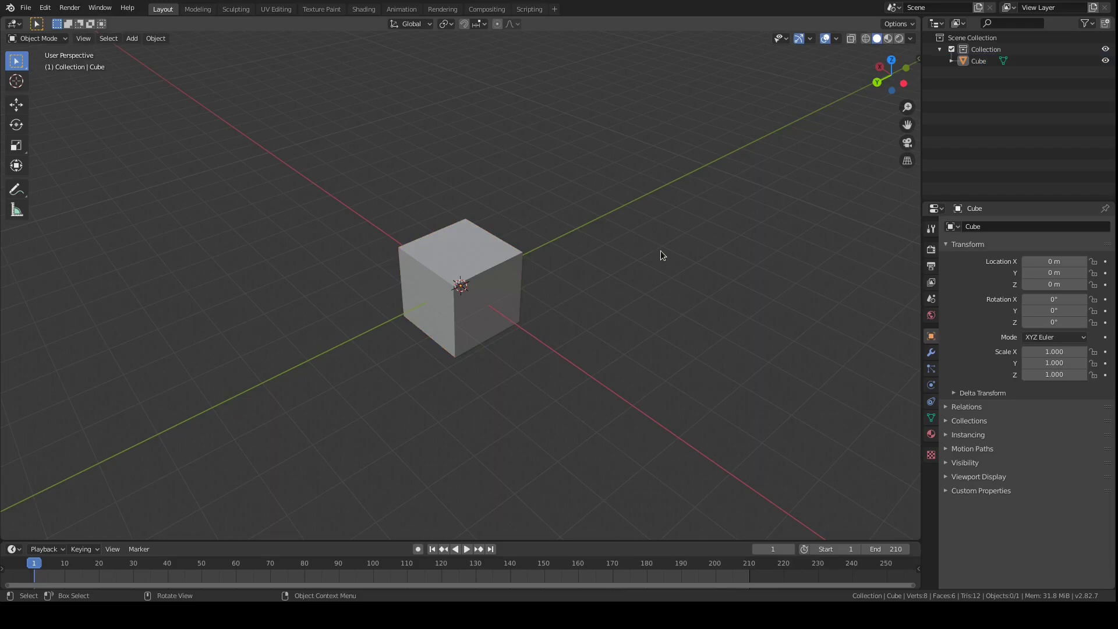
- Run Origamify on the Cube from the F3 search and expand Cubeface002 in the Outliner
left_click(490, 312)
key("F3")
type("origami")
key("Return")
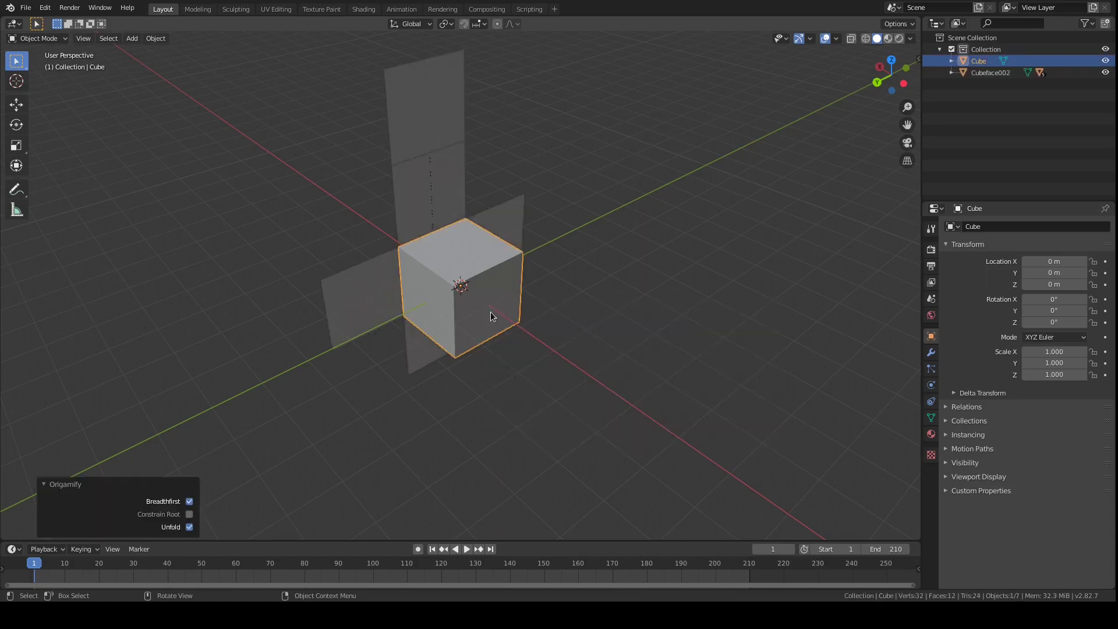
left_click(952, 72)
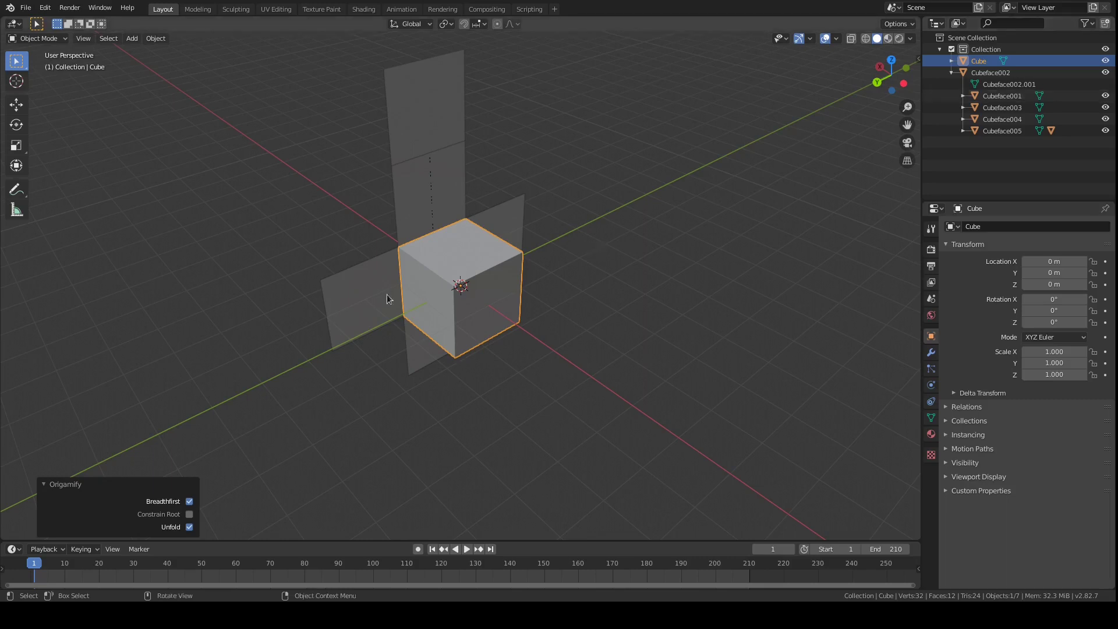
left_click(368, 294)
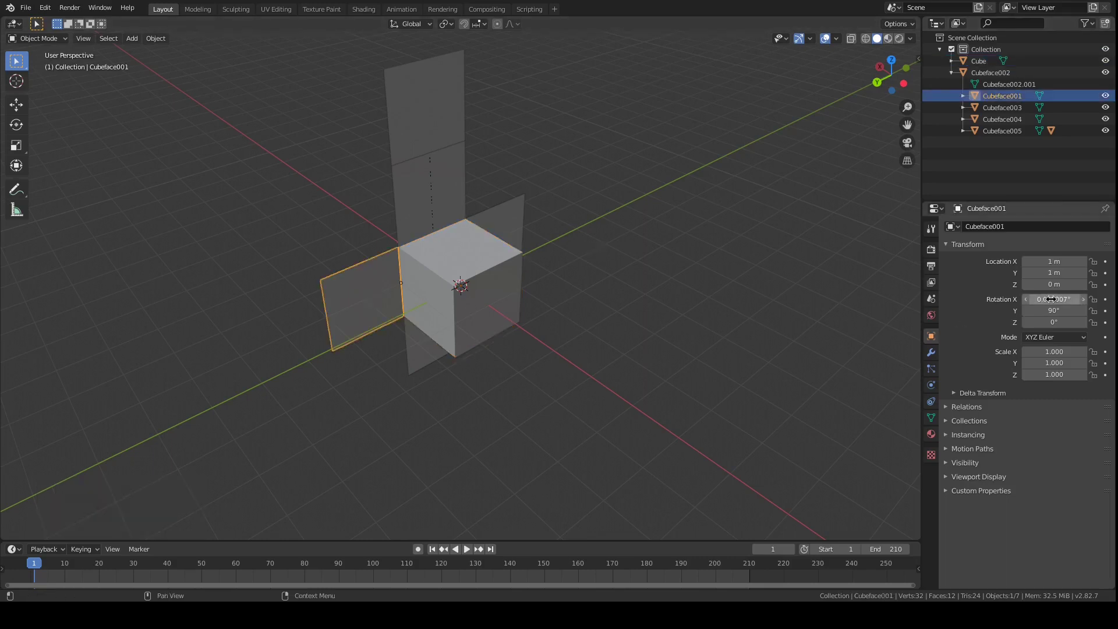
mouse_move(1054, 299)
left_mouse_down()
mouse_move(935, 298)
mouse_move(1089, 300)
mouse_move(1042, 300)
left_mouse_up()
left_click(451, 136)
left_click(443, 194, "shift")
left_click(434, 288, "shift")
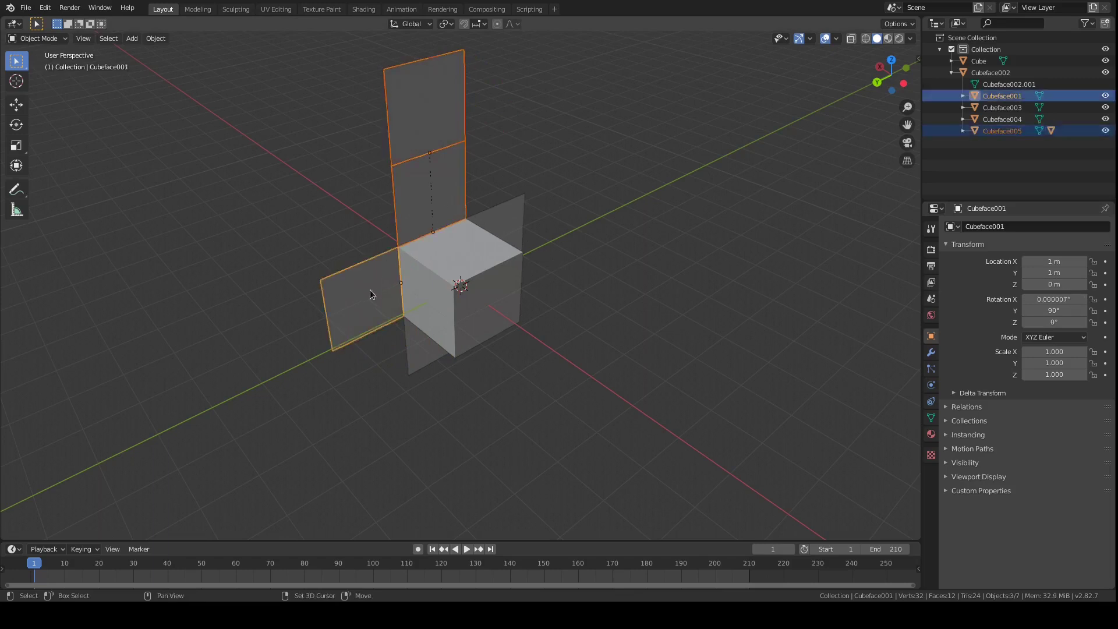
left_click(510, 224, "shift")
left_click(423, 352, "shift")
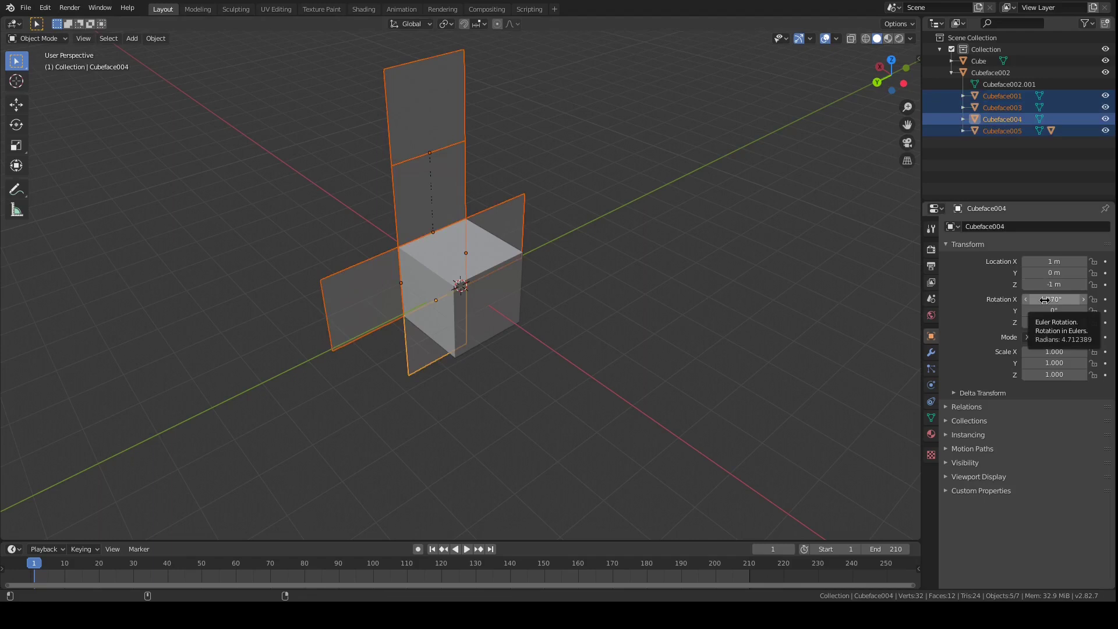
mouse_move(1045, 300)
left_mouse_down("alt")
mouse_move(1094, 299)
mouse_move(1009, 300)
mouse_move(1047, 299)
left_mouse_up("alt")
- Clear the old face planes, select the cube itself among the overlapping objects, and enter Edit Mode
left_click(505, 288)
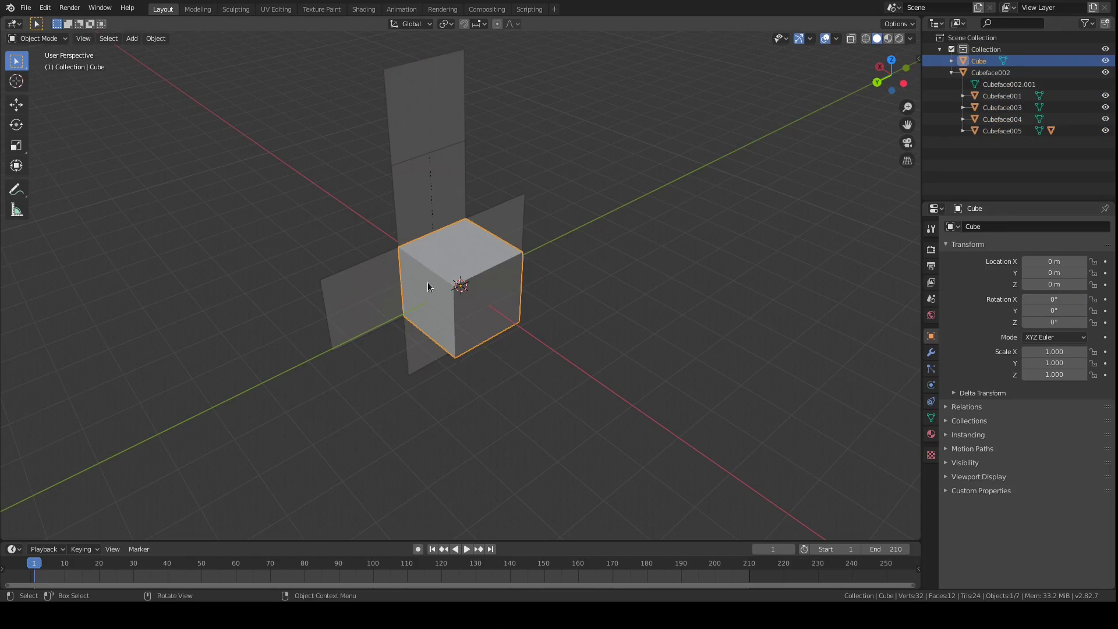
mouse_move(426, 281)
middle_mouse_down()
mouse_move(556, 236)
mouse_move(417, 261)
middle_mouse_up()
left_click_drag(418, 261, 438, 267)
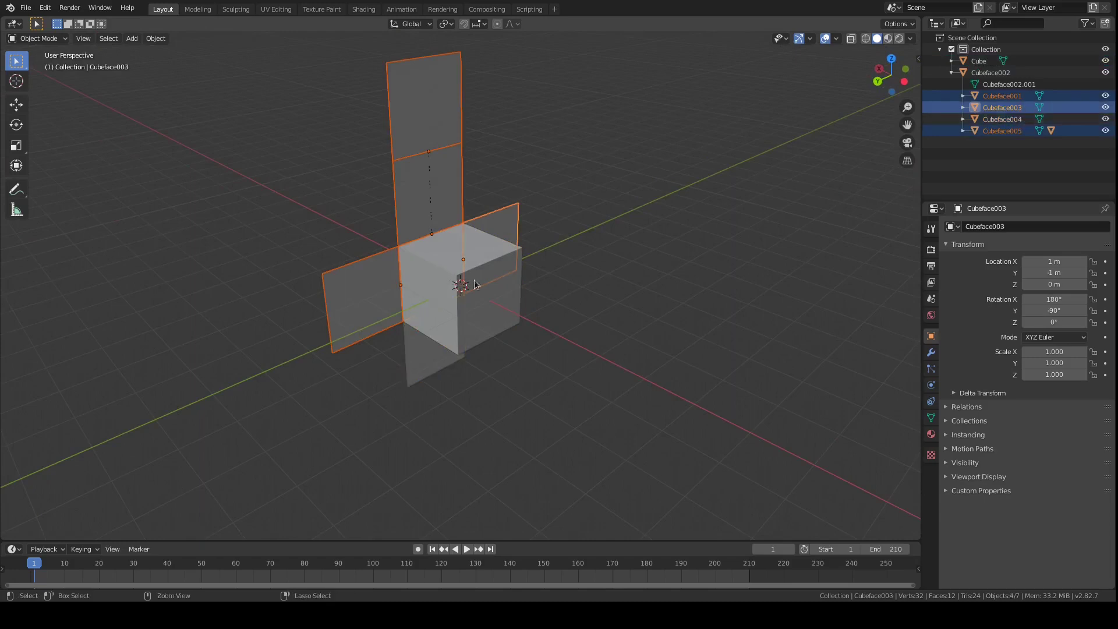
left_click(499, 288)
left_click(499, 291)
left_click(502, 296)
left_click(502, 296)
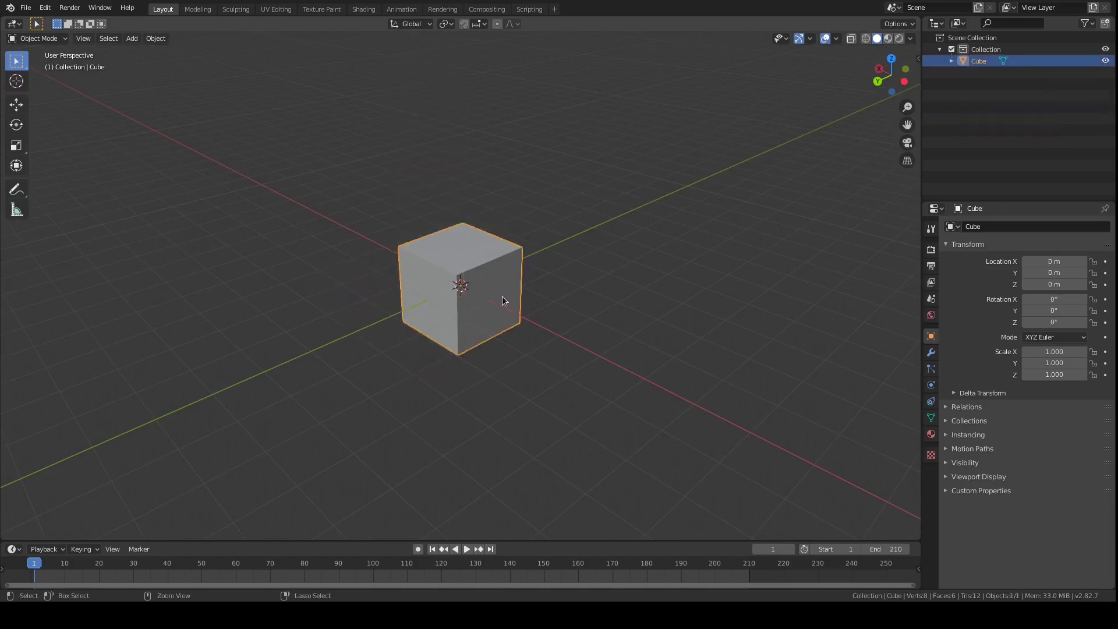
key("Tab")
- Select the cube's bottom face and rerun Origamify from it in Object Mode
middle_click_drag(502, 295, 495, 357)
left_click(468, 329)
key("Tab")
key("F3")
key("Return")
middle_click_drag(422, 394, 535, 336)
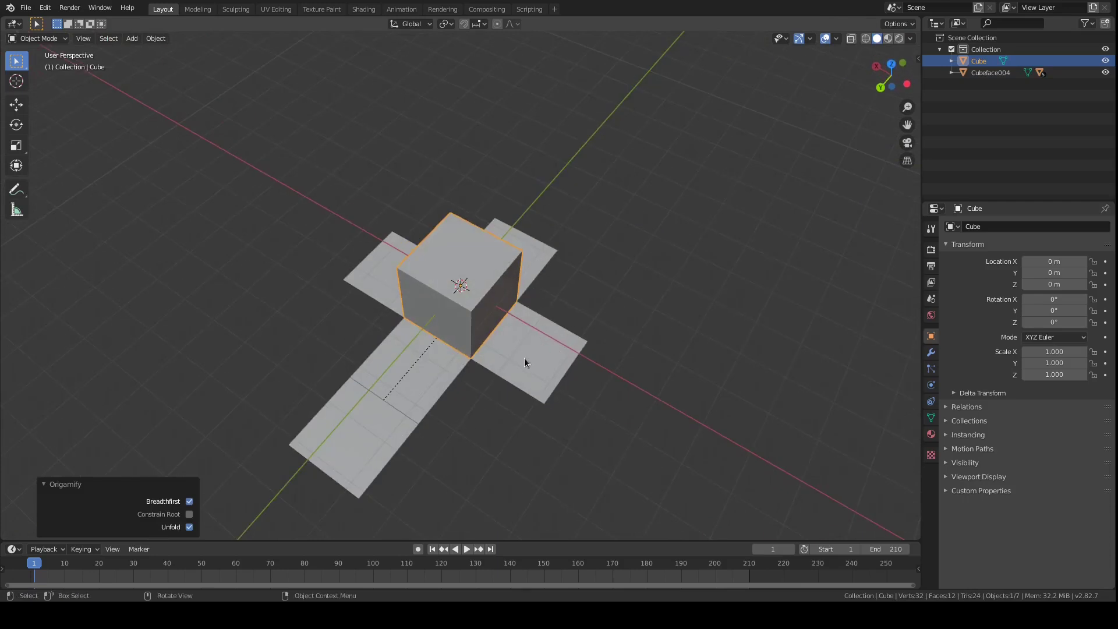
- Hide the Cube, then select Cubeface004 and try a vertical G Z move before cancelling it
left_click(1106, 61)
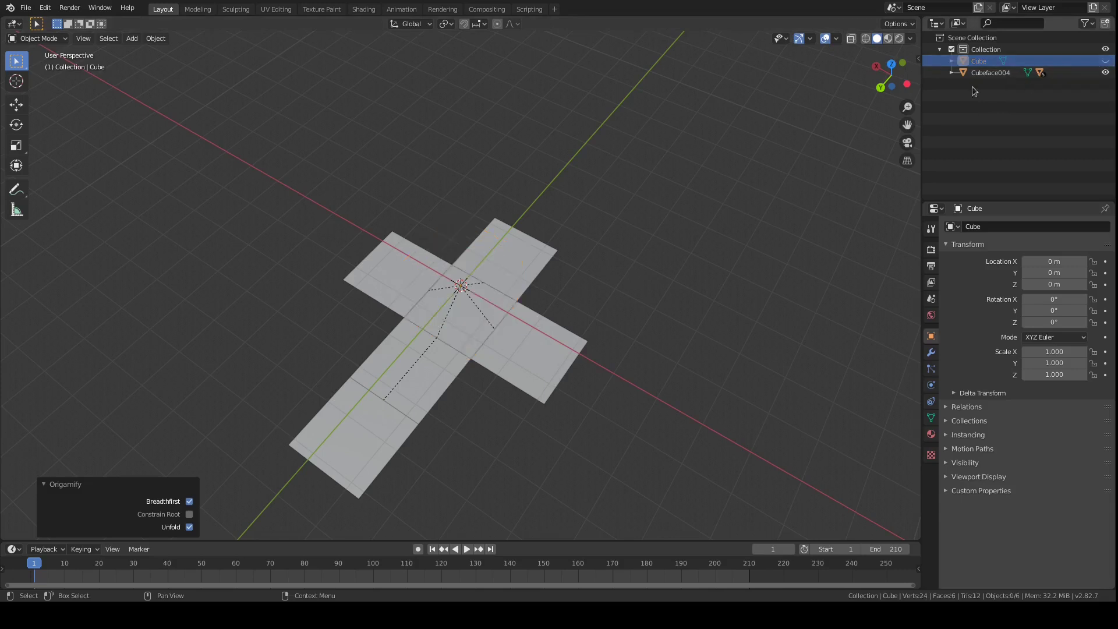
middle_click_drag(466, 320, 449, 294)
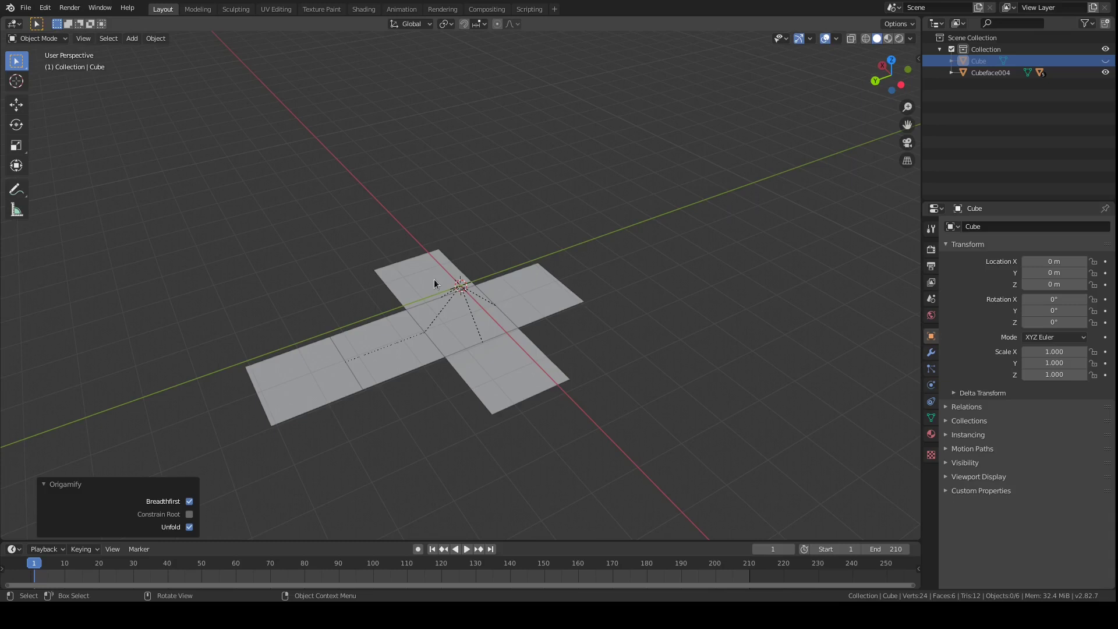
left_click(983, 73)
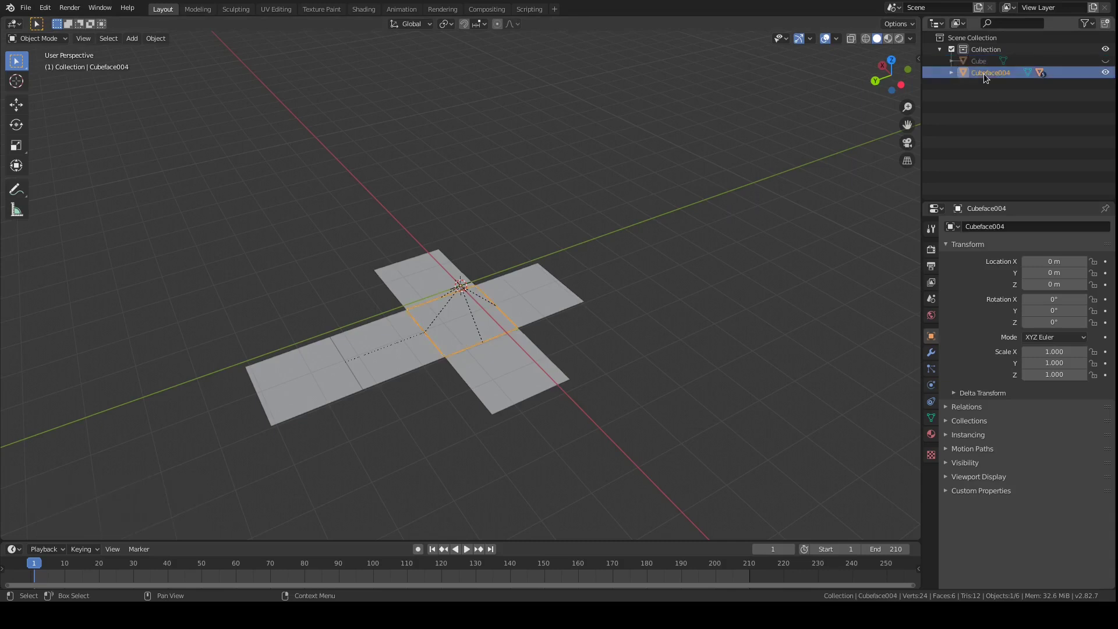
key("g")
key("z")
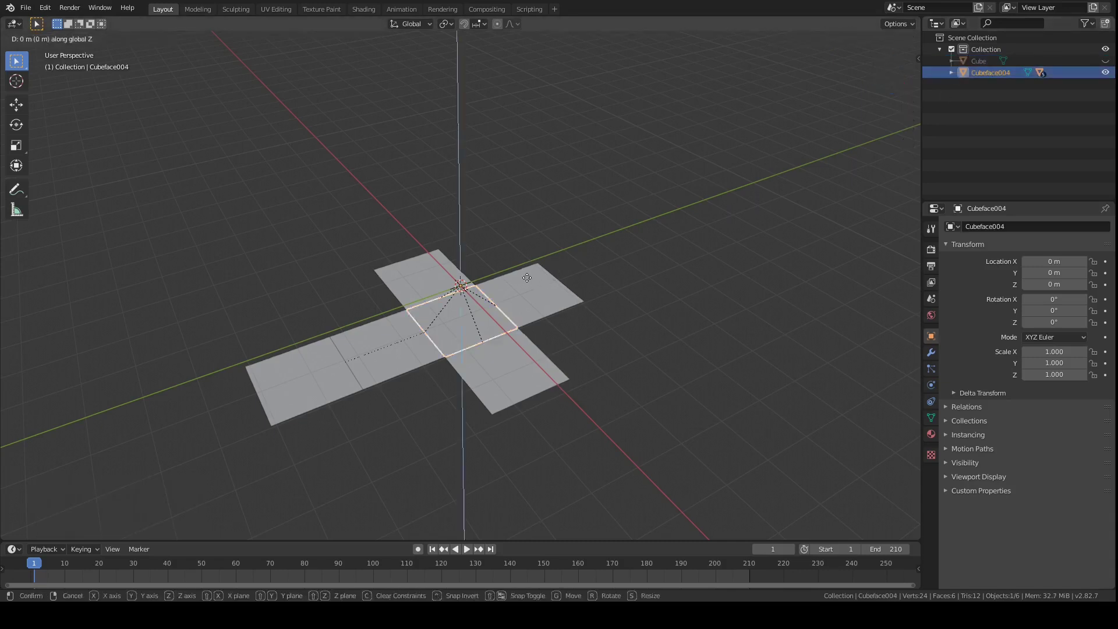
key("Escape")
mouse_move(464, 290)
middle_mouse_down()
mouse_move(491, 264)
mouse_move(449, 322)
mouse_move(475, 308)
middle_mouse_up()
scroll(464, 300, "up", 4)
scroll(463, 291, "down", 3)
scroll(475, 308, "down", 1)
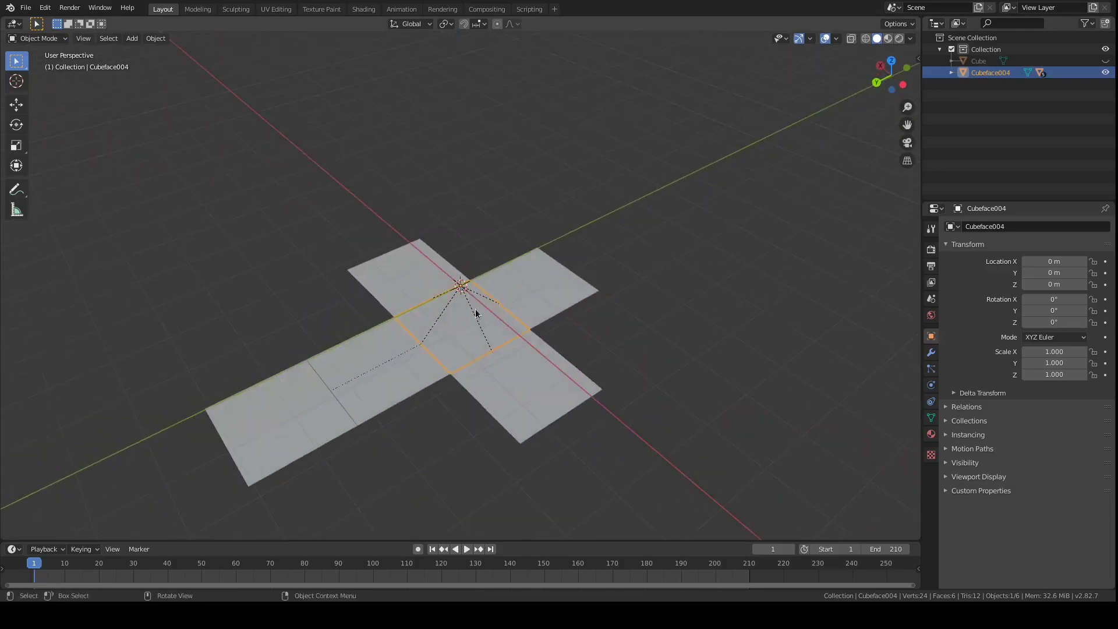
- Select the net's faces and enable Axis under Object Properties > Viewport Display
left_click(513, 296)
left_click(498, 406, "shift")
left_click(394, 355, "shift")
left_click(279, 409, "shift")
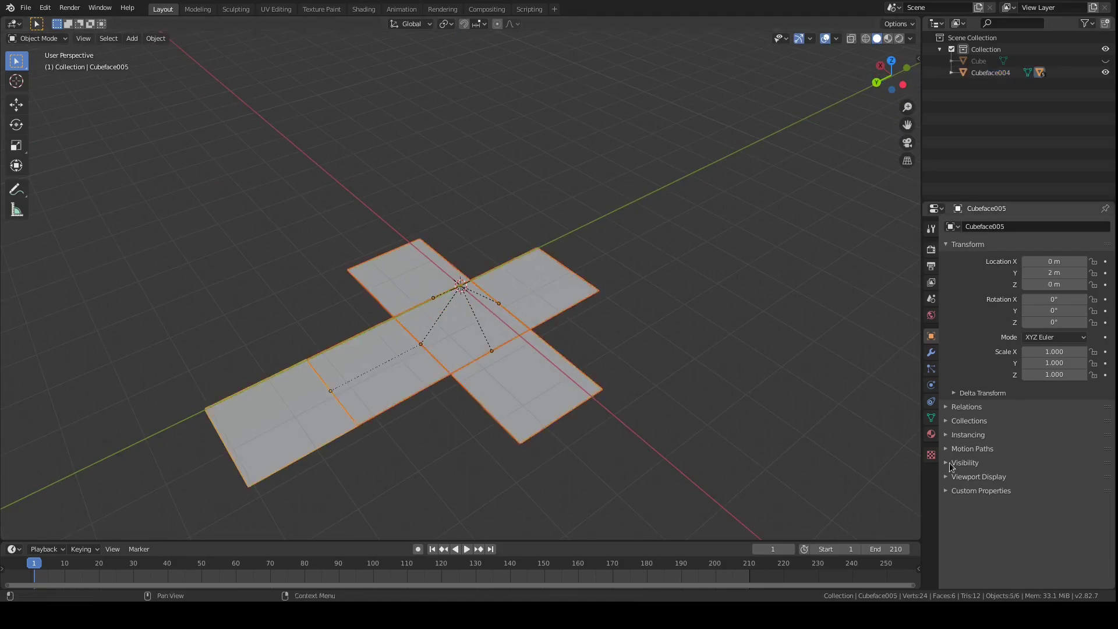
left_click(963, 477)
left_click(1093, 494)
left_click(412, 467)
middle_click_drag(412, 467, 422, 406)
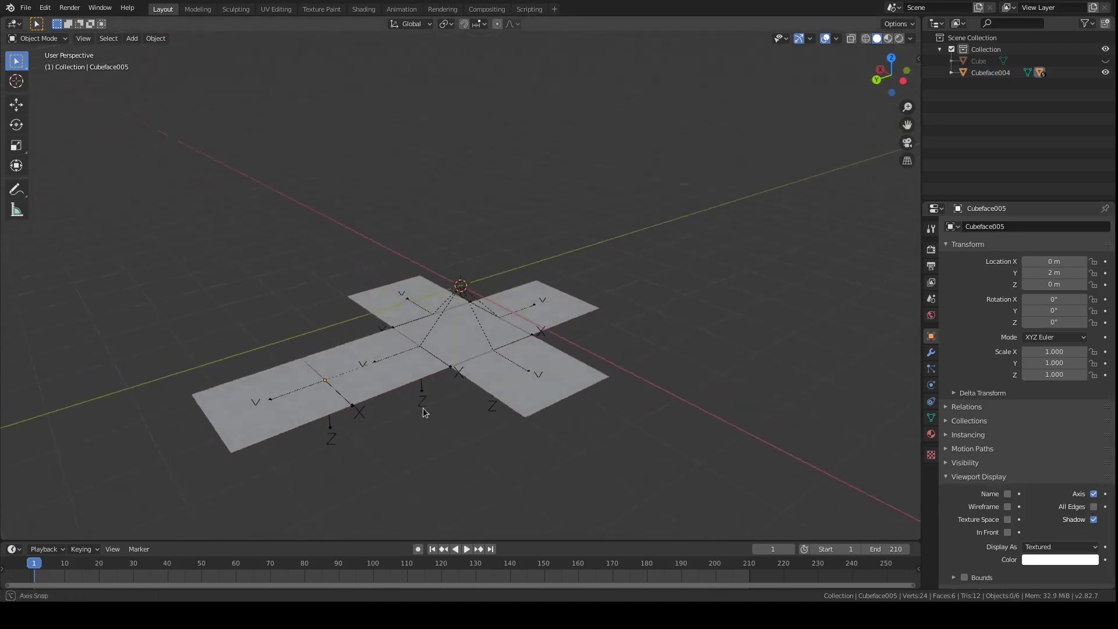
scroll(401, 410, "up", 3)
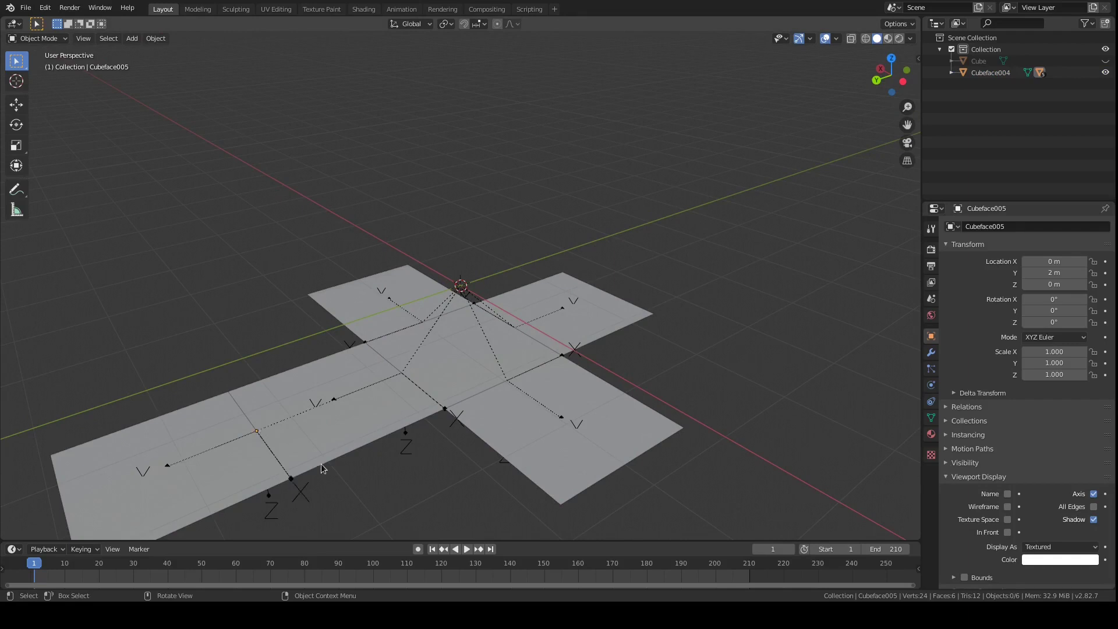
- Test Cubeface001's Rotation X, undo it, and expand Custom Properties showing its origami angles of 1.571
left_click(333, 452)
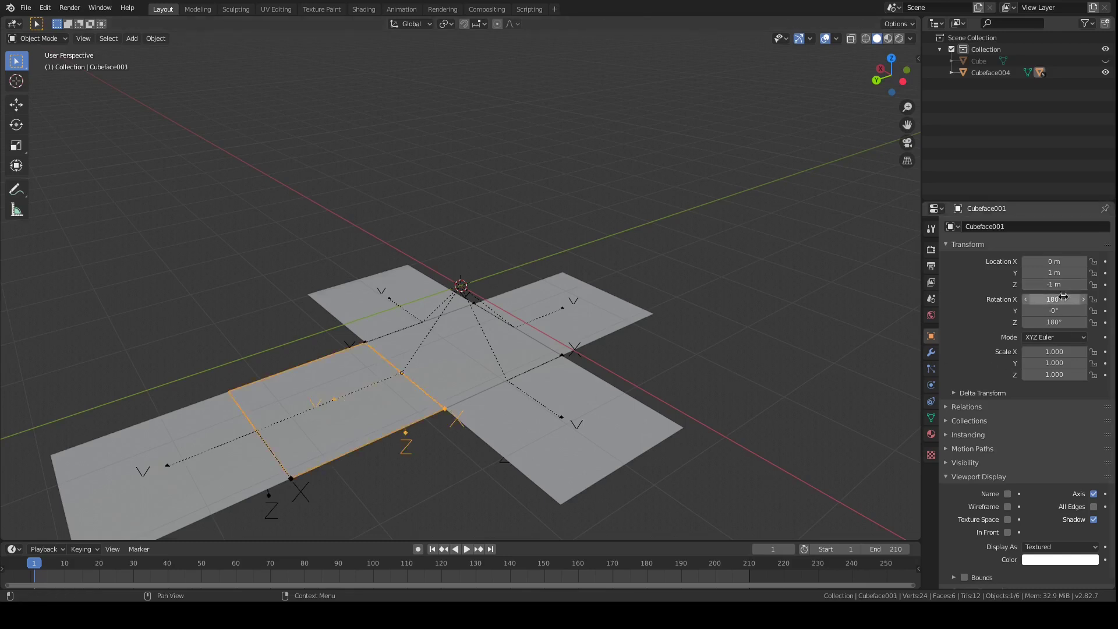
left_click_drag(1060, 299, 1007, 299)
key("ctrl+z")
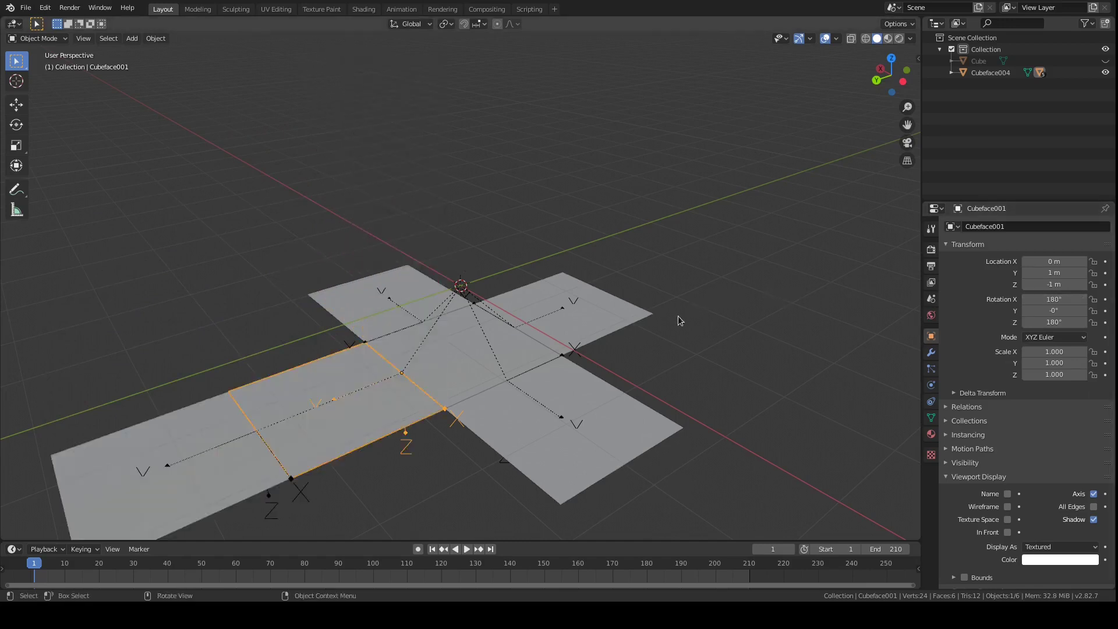
scroll(981, 343, "down", 1)
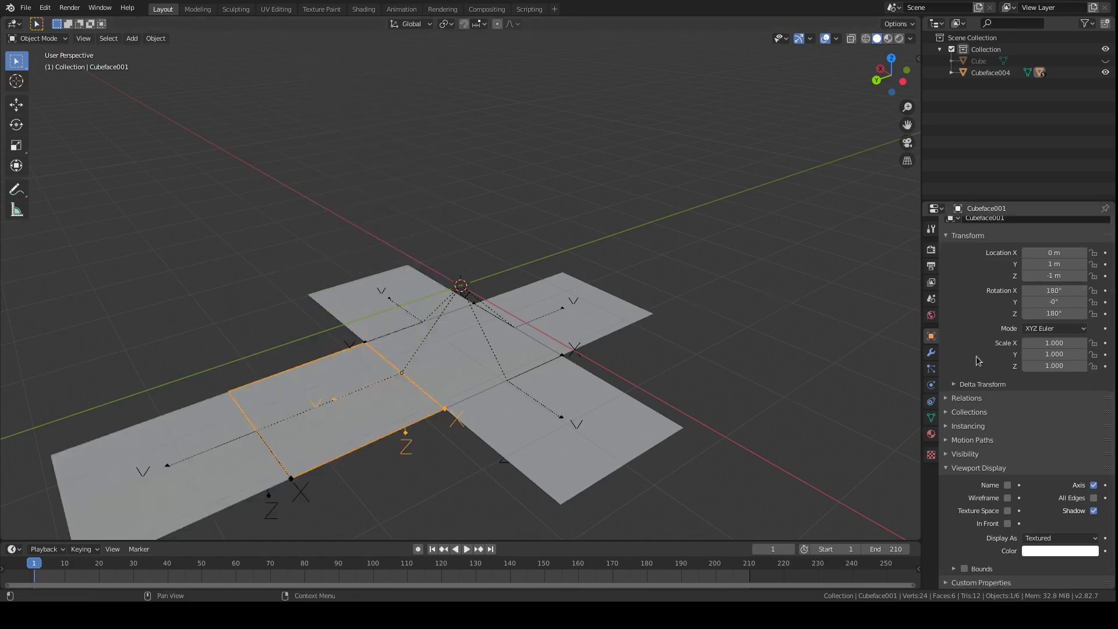
left_click(971, 582)
scroll(969, 566, "down", 2)
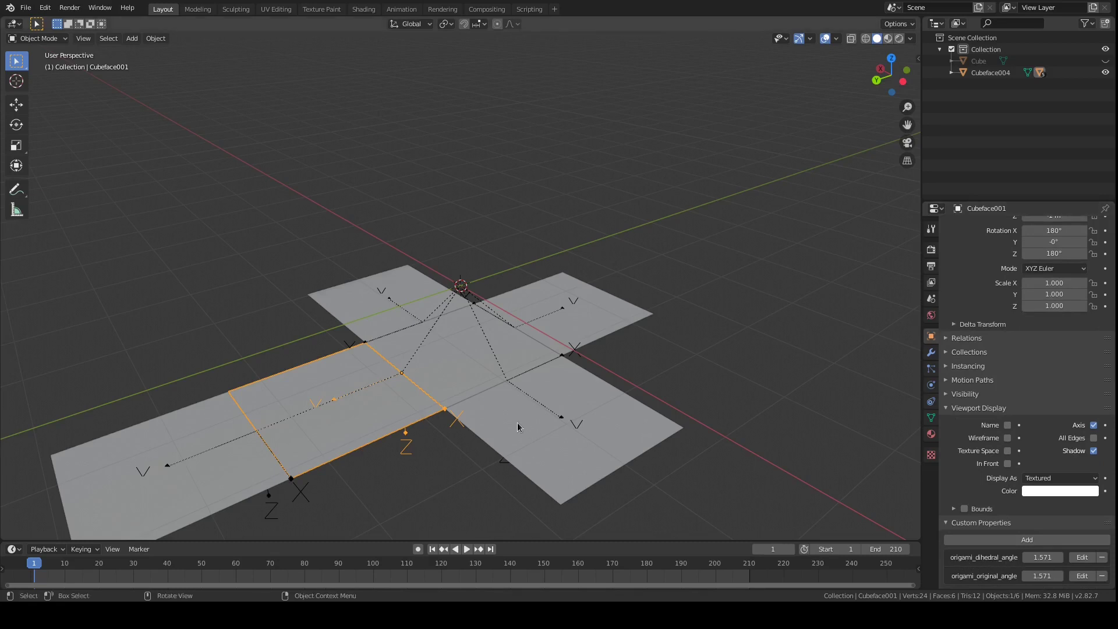
scroll(495, 407, "down", 1)
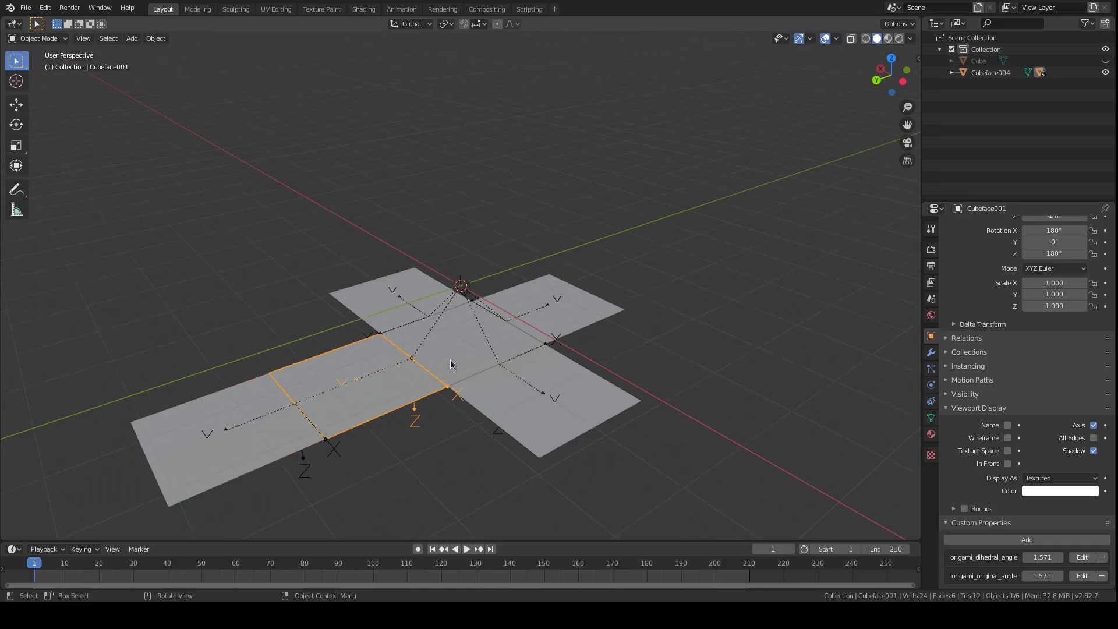
left_click(410, 371, "shift")
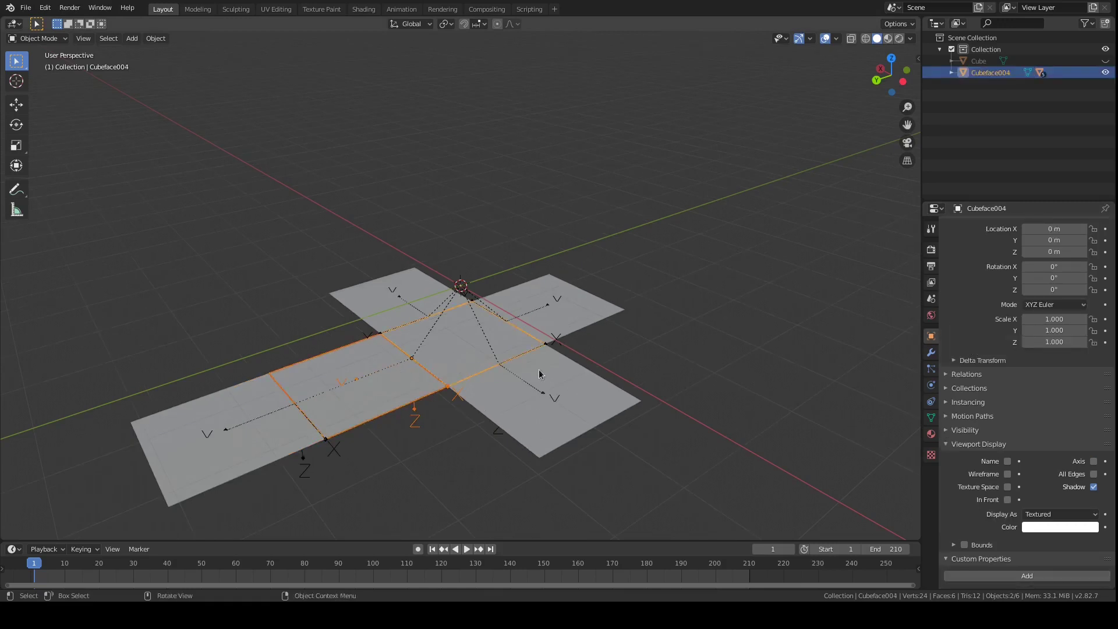
left_click(373, 392)
scroll(970, 527, "down", 2)
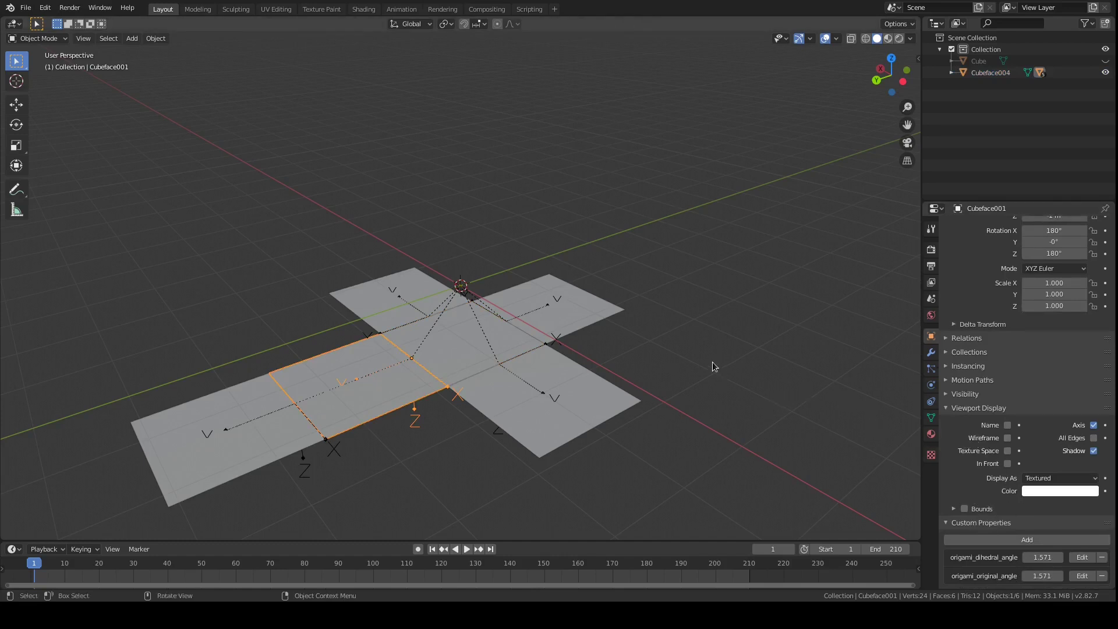
- Select the outer faces and run Origami Fold to close the net into a cube
left_click(543, 406)
left_click(559, 306, "shift")
left_click(372, 288, "shift")
left_click(382, 384, "shift")
left_click(197, 403, "shift")
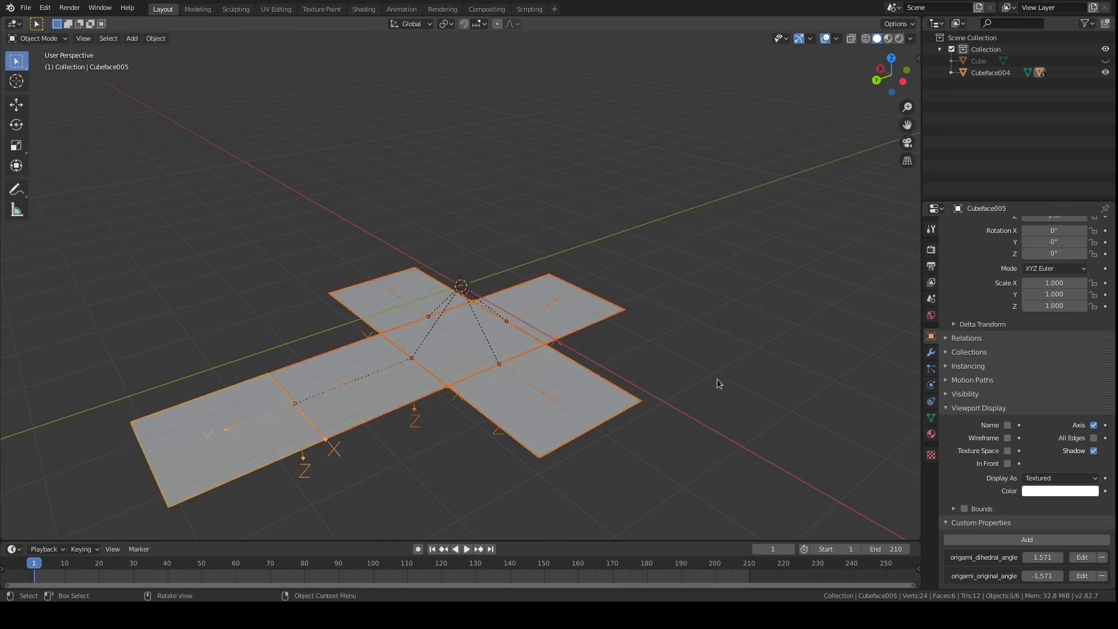
key("F3")
type("origami")
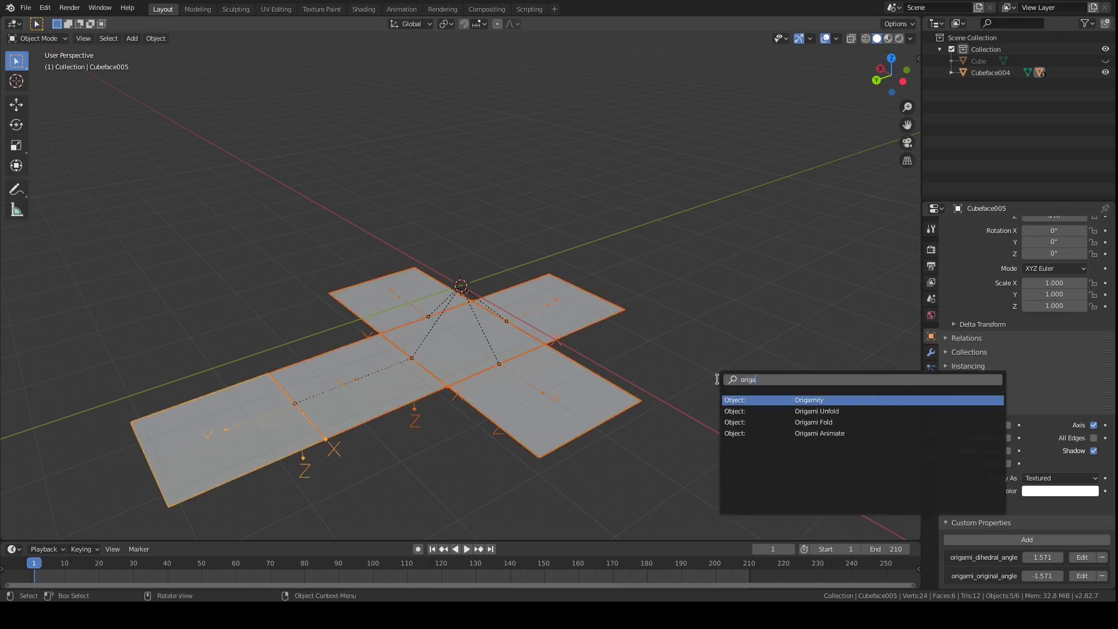
key("Down")
key("Down")
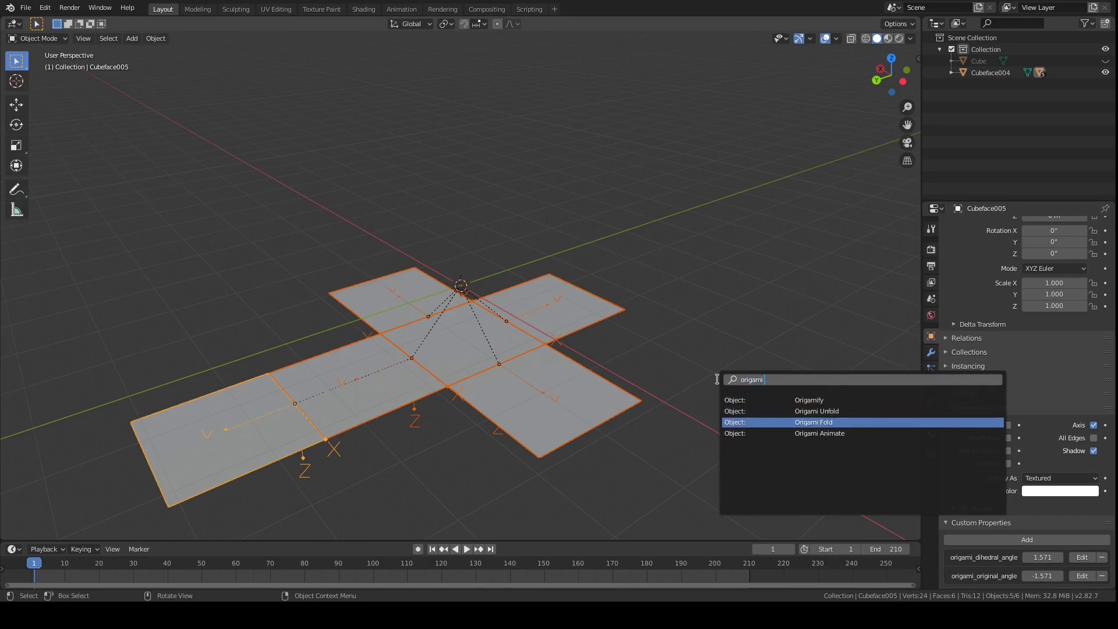
key("Return")
middle_click_drag(641, 298, 674, 330)
scroll(1010, 307, "up", 3)
scroll(1010, 308, "down", 1)
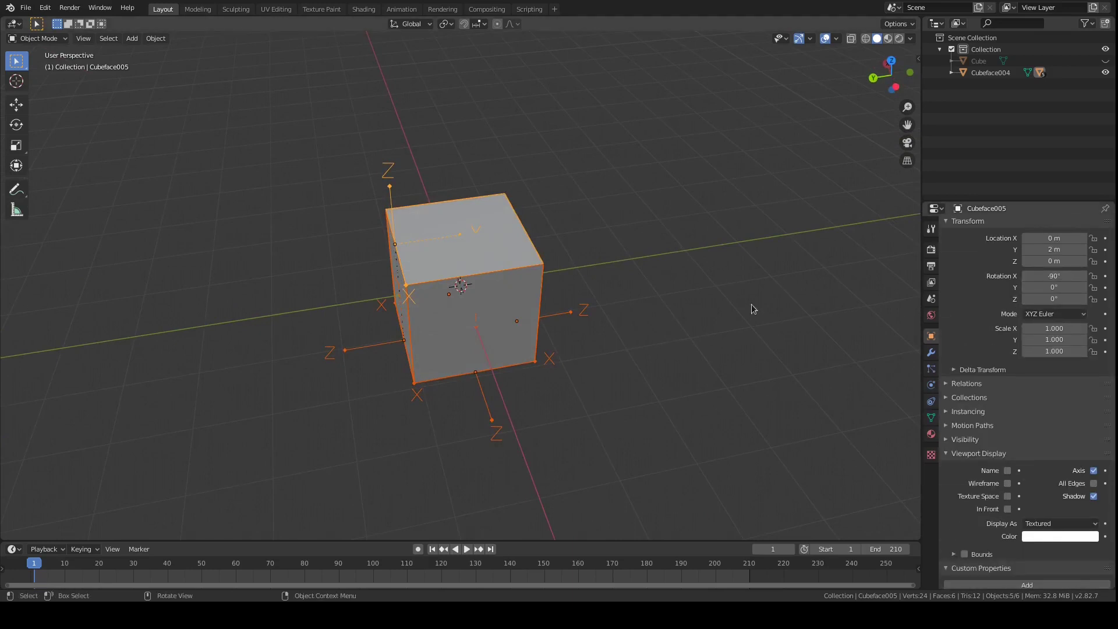
scroll(950, 553, "down", 2)
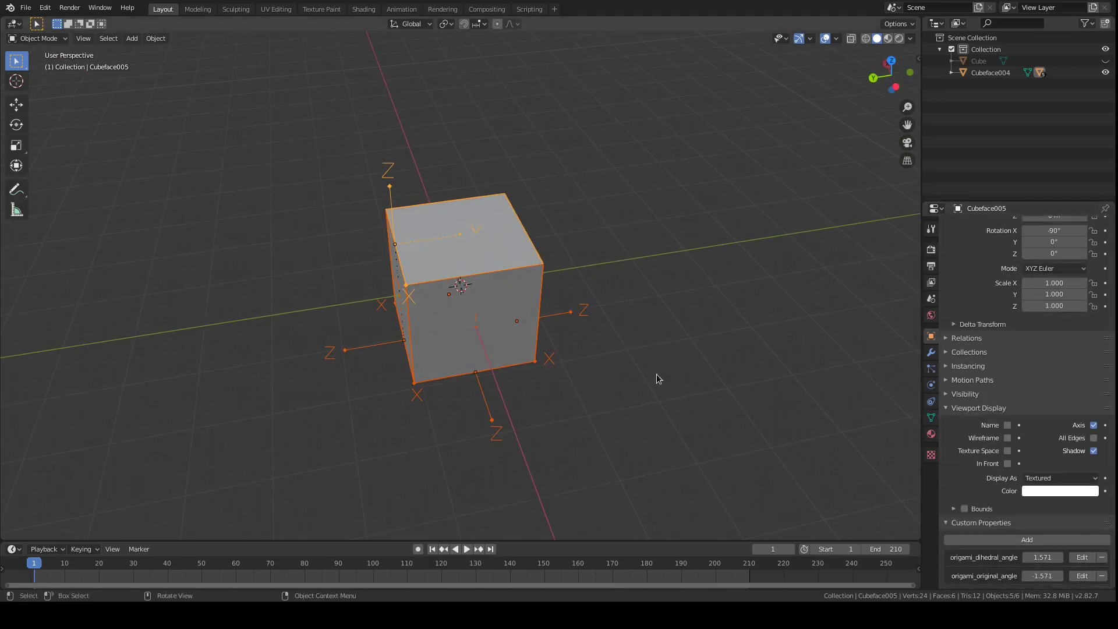
- Run Origami Unfold to lay the cube flat again
key("F3")
type("origami")
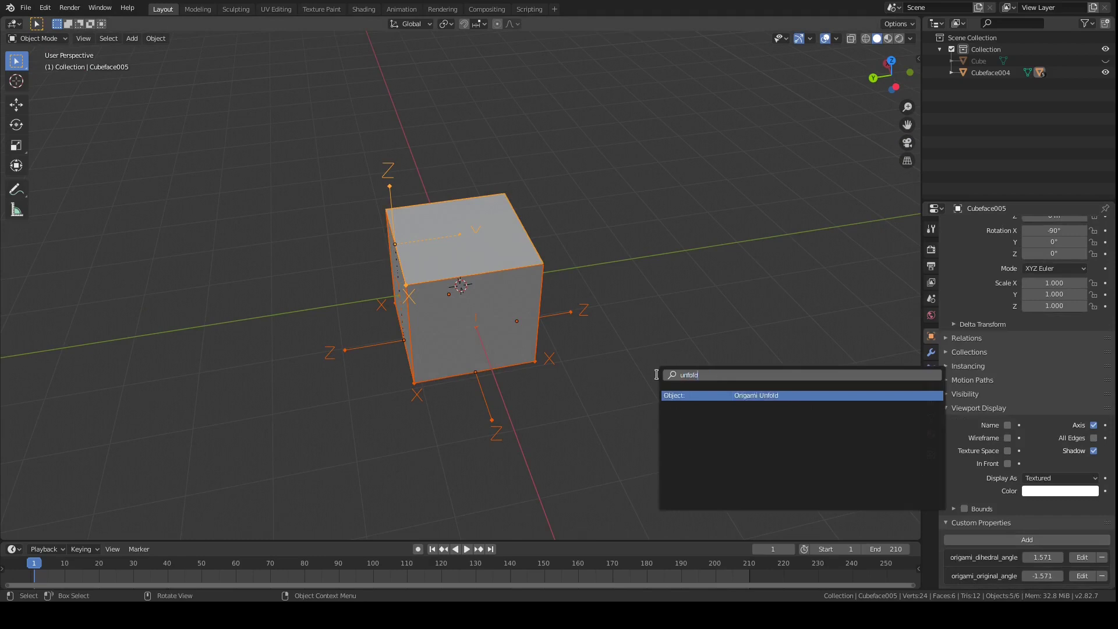
key("Return")
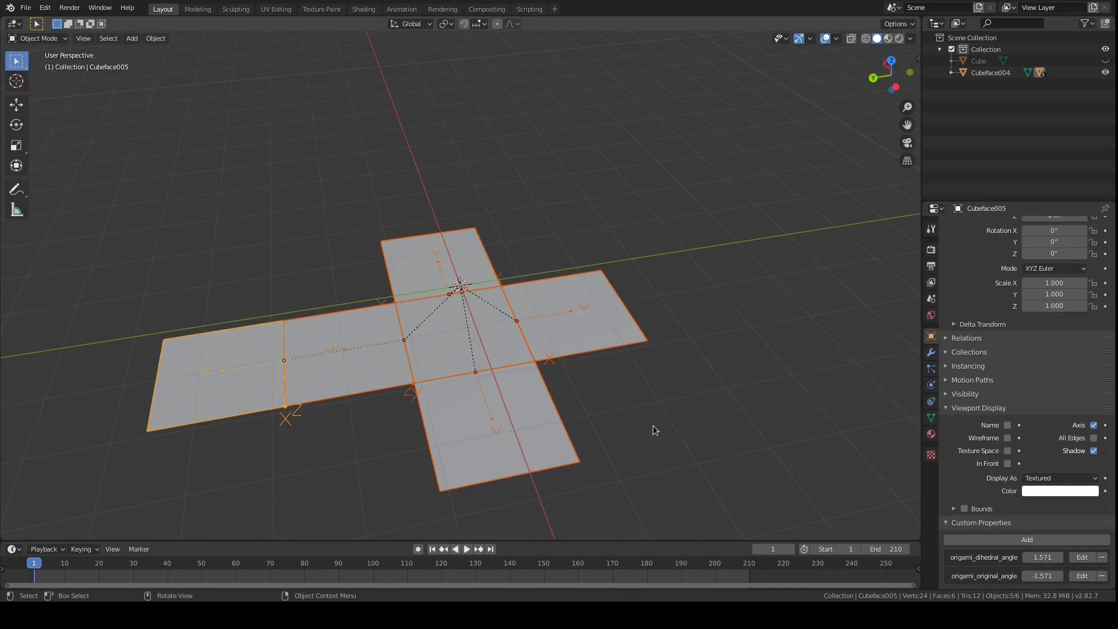
- Select the whole Cubeface004 hierarchy and delete the six net objects
left_click(645, 397)
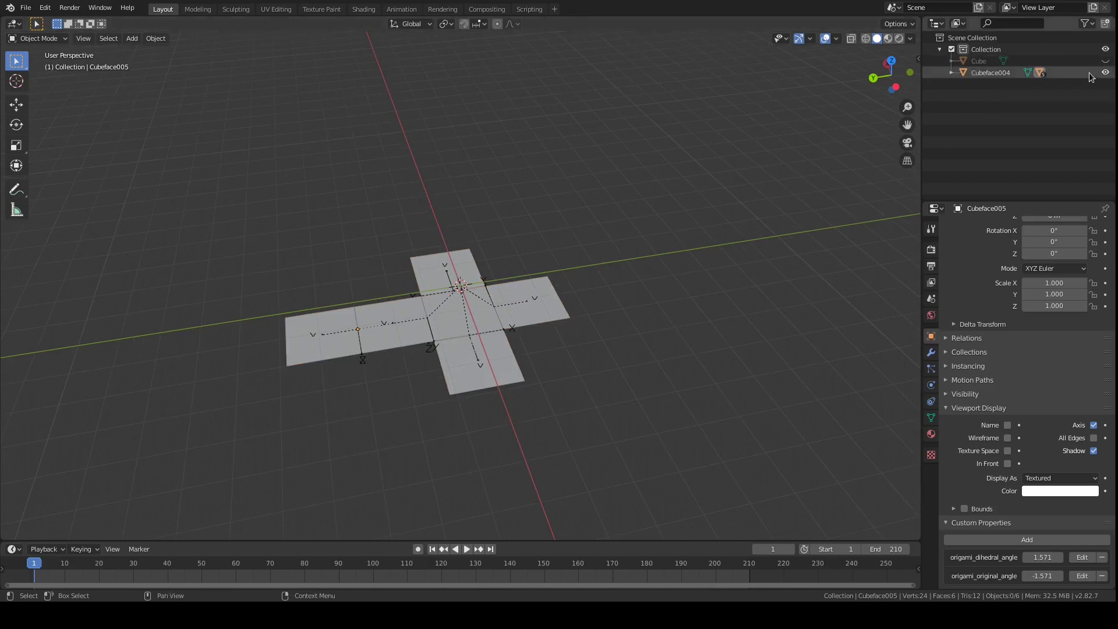
left_click(990, 73)
right_click(989, 76)
left_click(988, 100)
key("x")
left_click(632, 206)
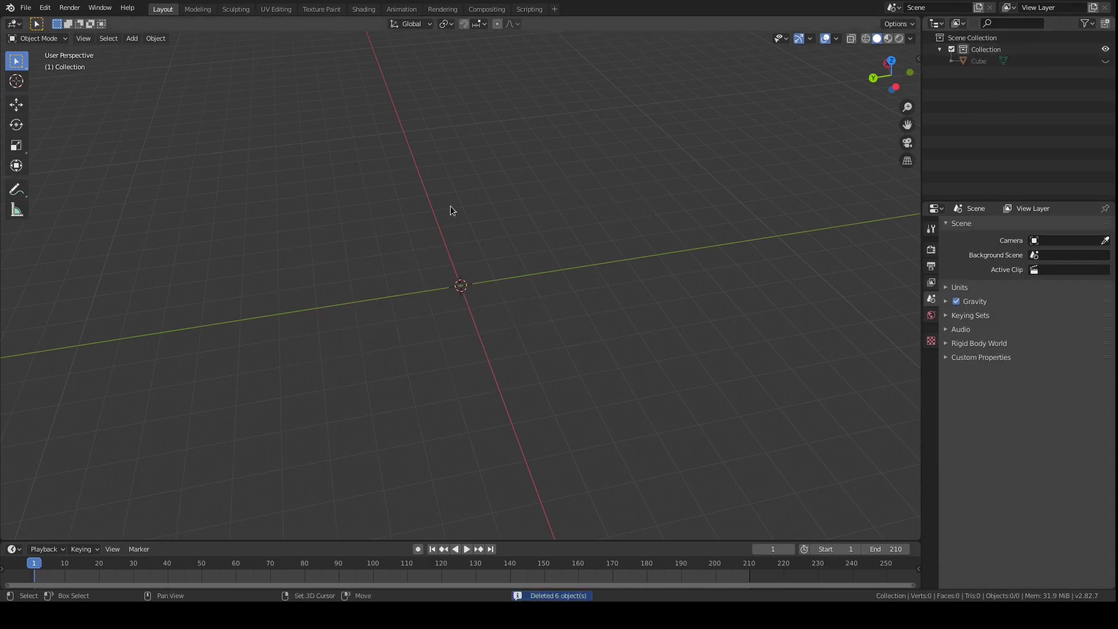
- Add a dodecahedron from Mesh > Math Function > Regular Solid
key("shift+a")
mouse_move(451, 206)
mouse_move(547, 393)
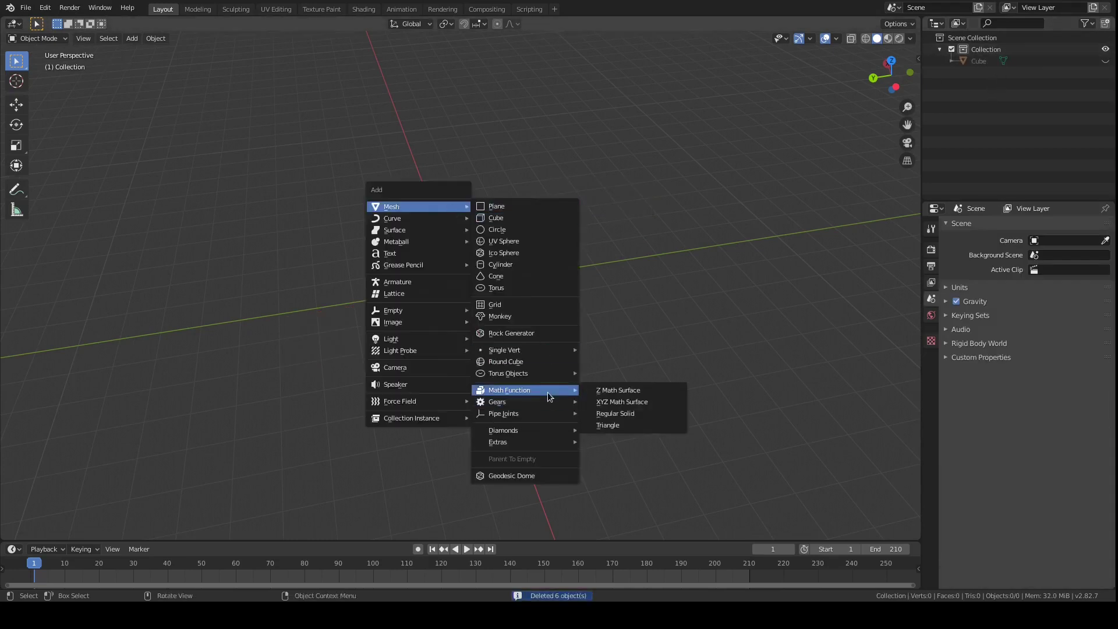
left_click(626, 414)
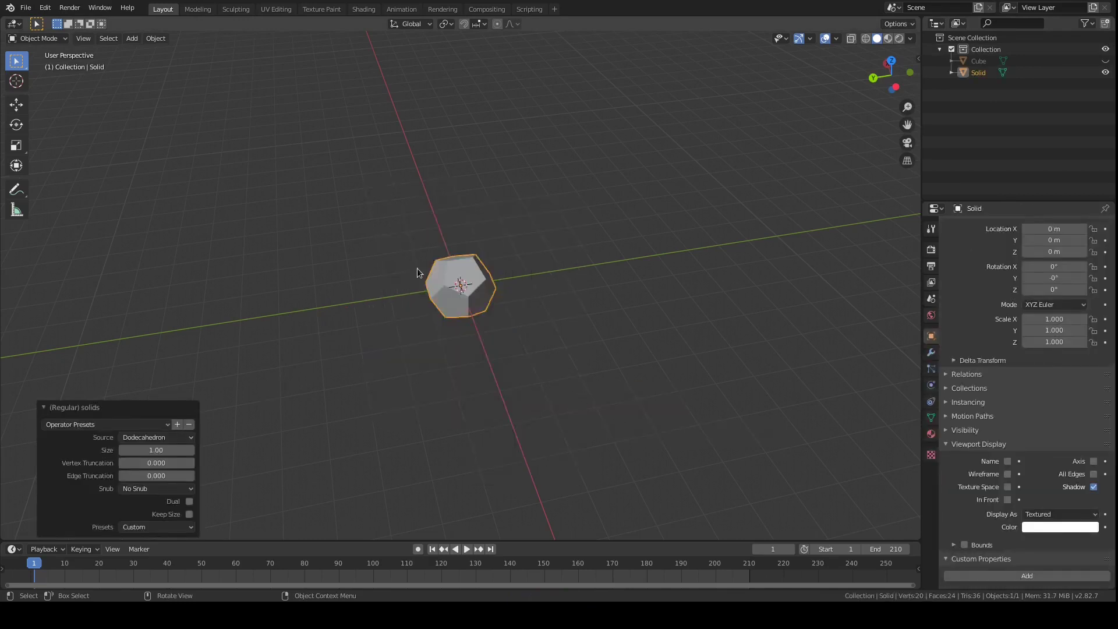
left_click(407, 295)
scroll(439, 292, "up", 5)
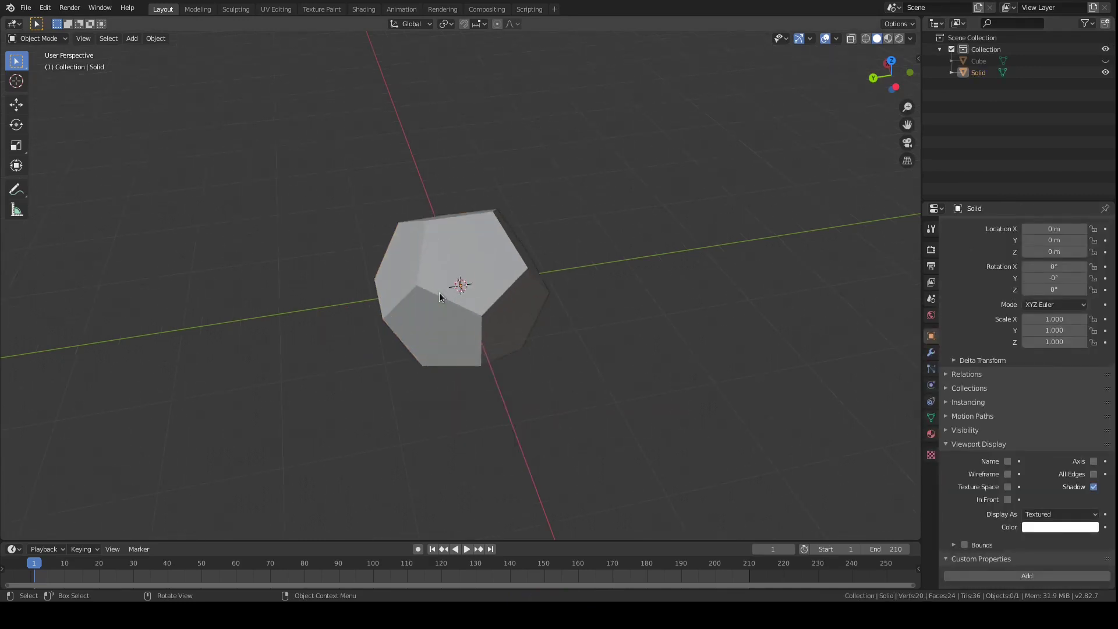
- Enter Edit Mode on the dodecahedron and inspect a few of its edges in edge select mode
left_click(440, 291)
key("Tab")
key("alt+a")
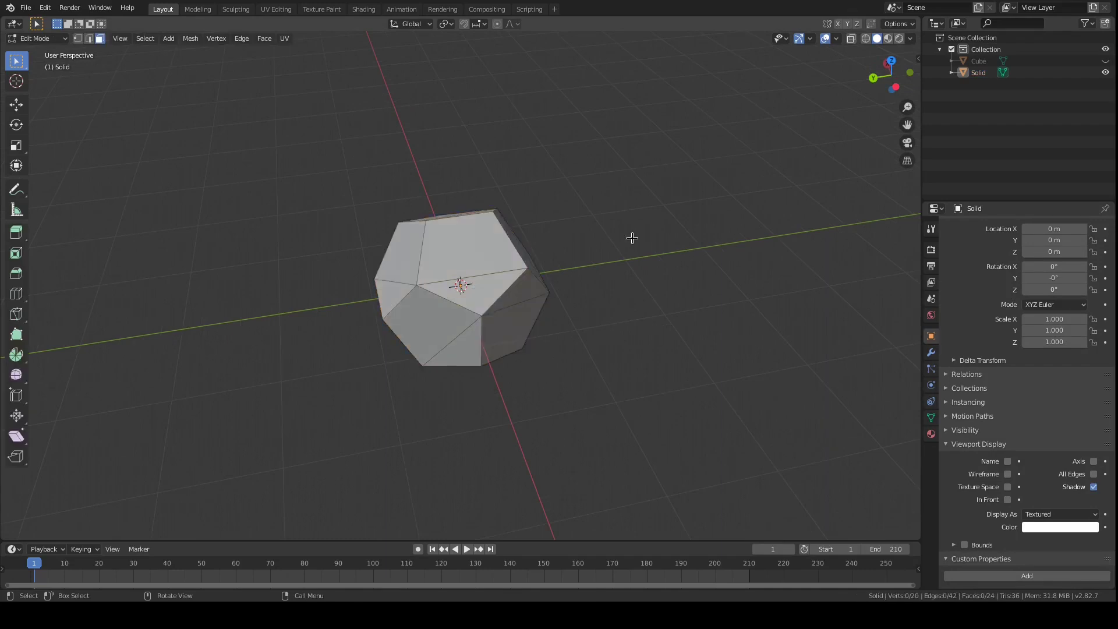
middle_click_drag(452, 265, 505, 291)
key("2")
left_click(494, 296)
left_click(452, 242, "shift")
middle_click_drag(495, 252, 491, 217)
left_click(432, 301, "shift")
middle_click_drag(432, 301, 493, 272)
- Select all and Limited Dissolve at 5° to get 12 pentagonal faces with 30 edges
key("3")
key("a")
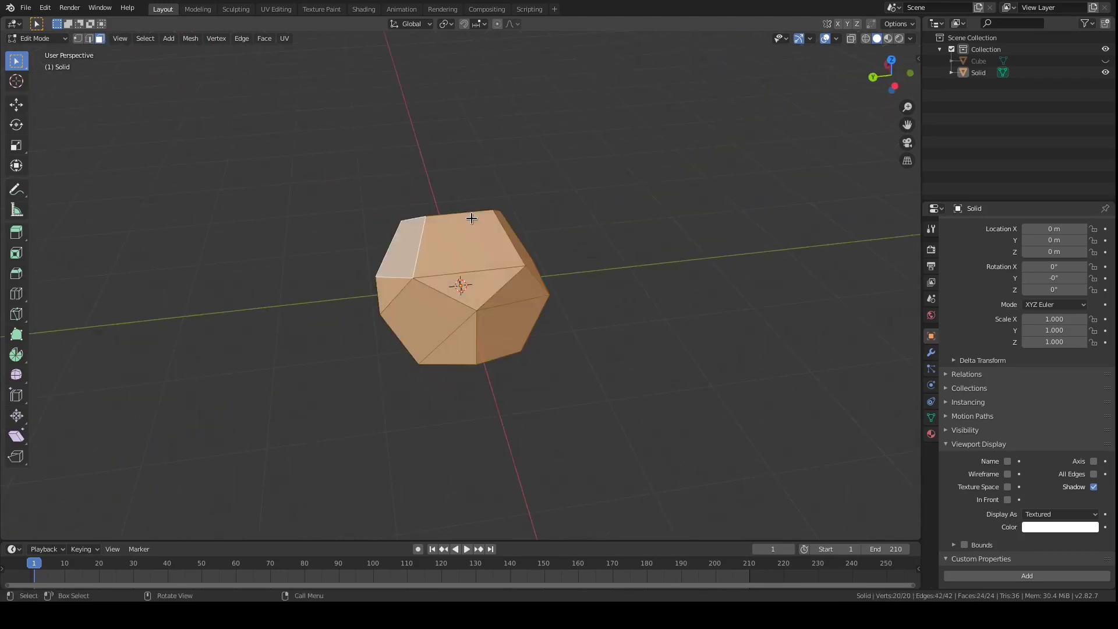
left_click(253, 40)
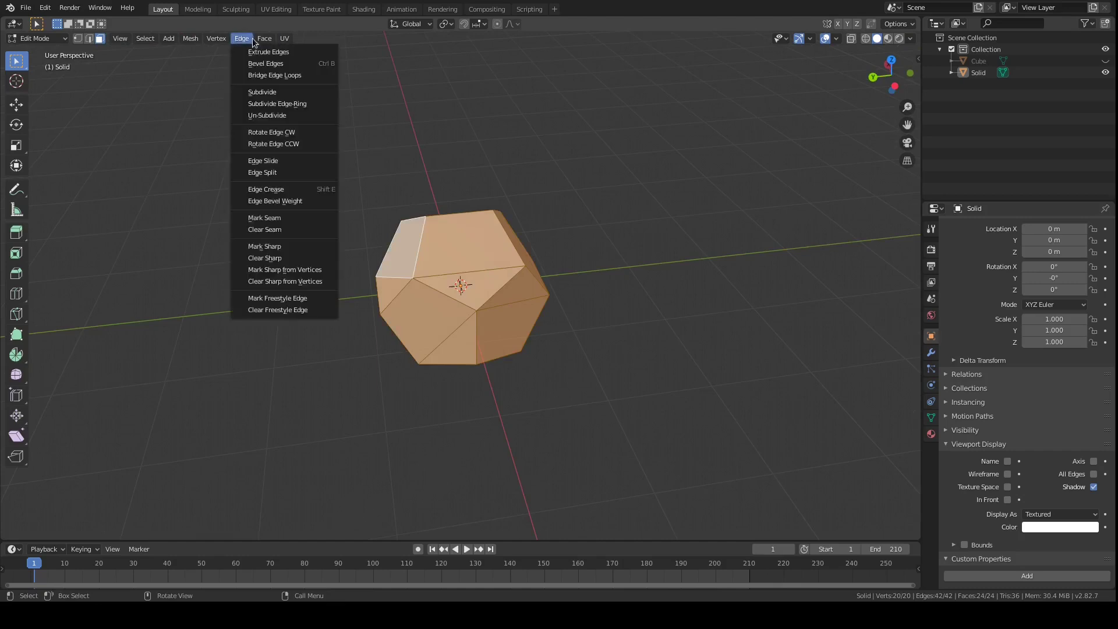
key("Escape")
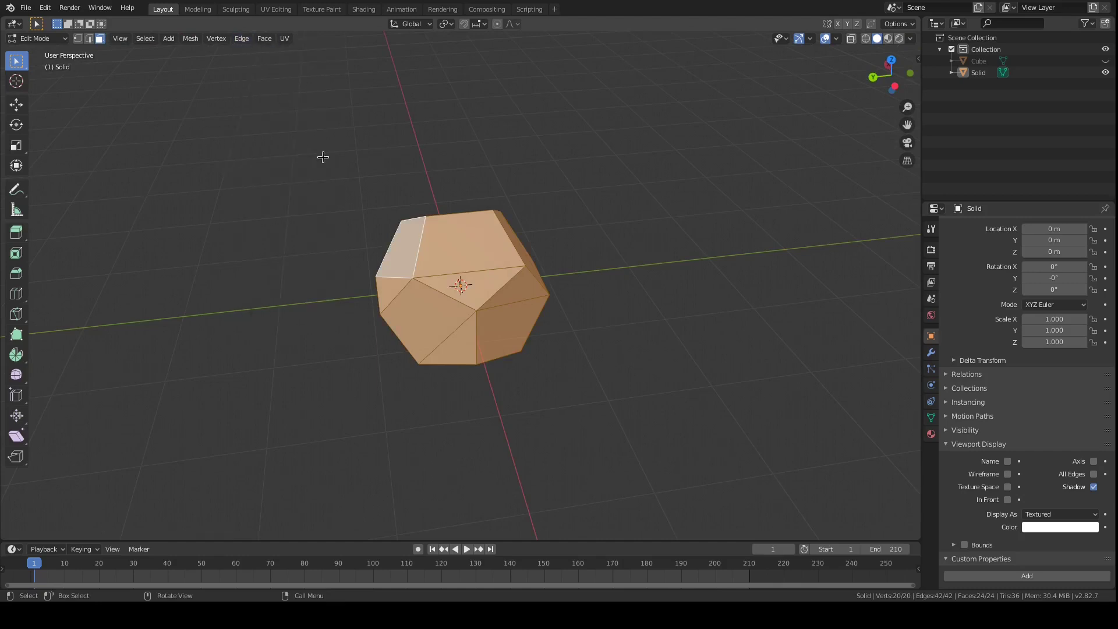
key("x")
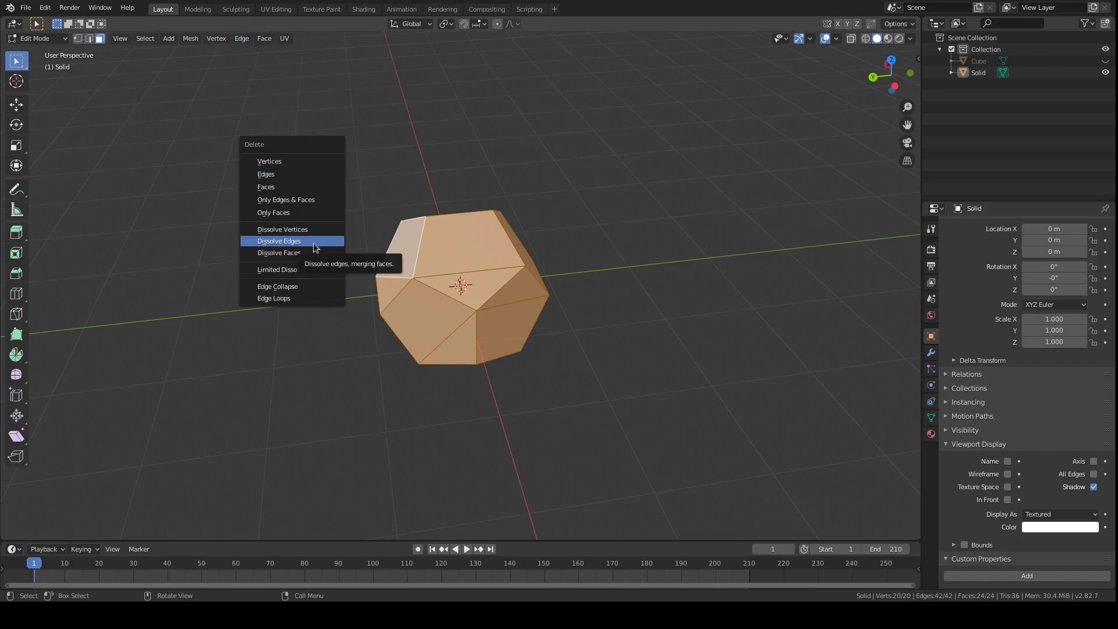
left_click(308, 269)
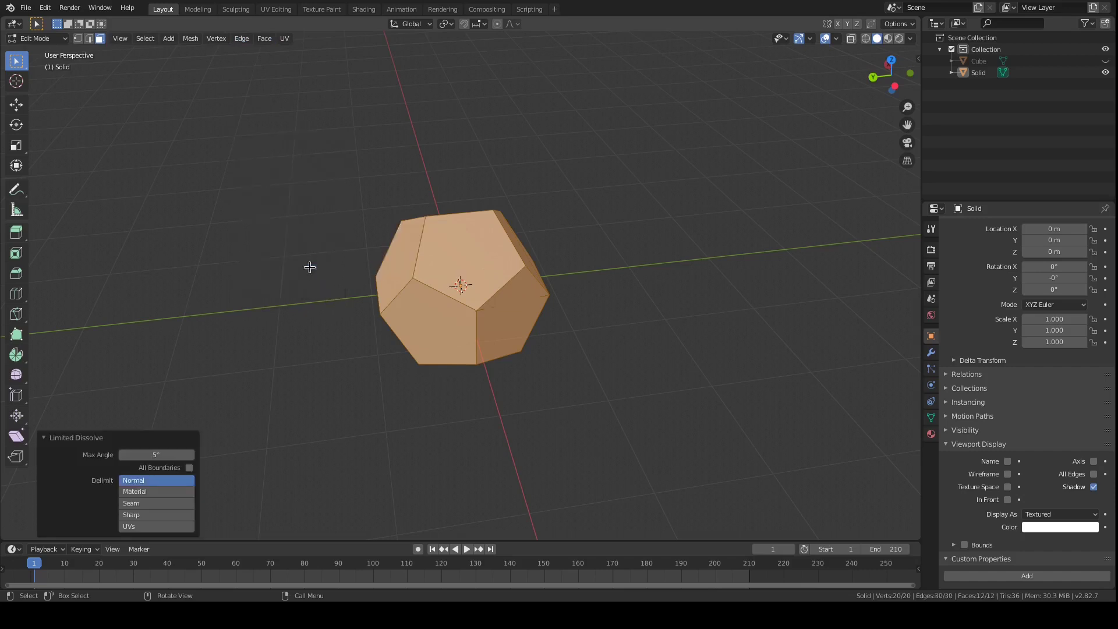
middle_click_drag(531, 280, 547, 304)
key("Tab")
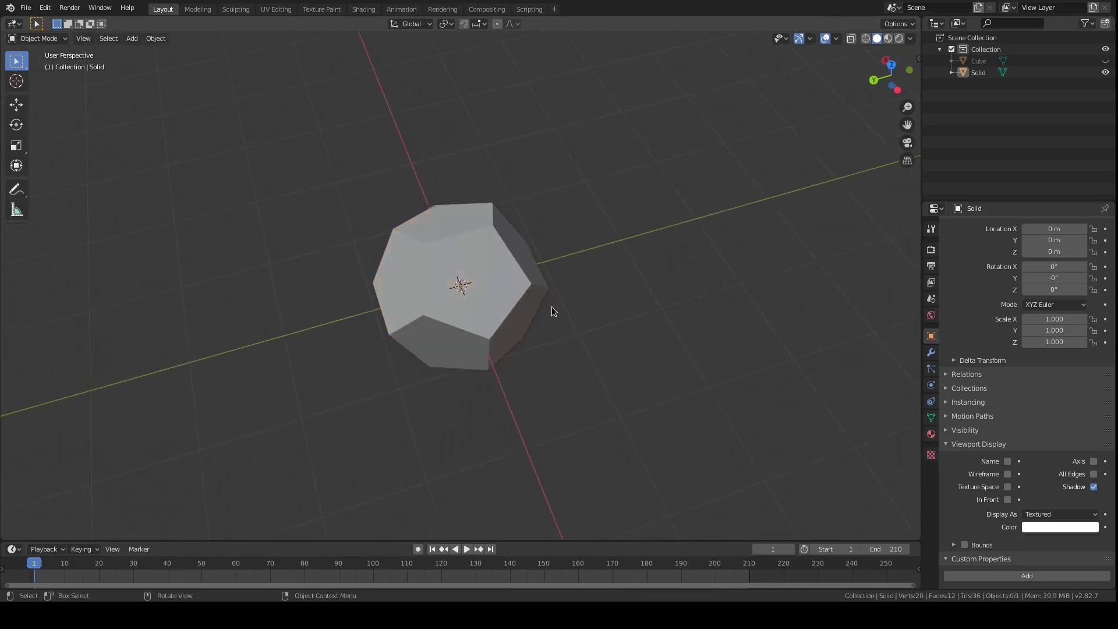
middle_click_drag(534, 341, 498, 269)
key("Tab")
- Run Origami Unfold on Solid in Object Mode and hide the original solid with H
left_click(498, 269)
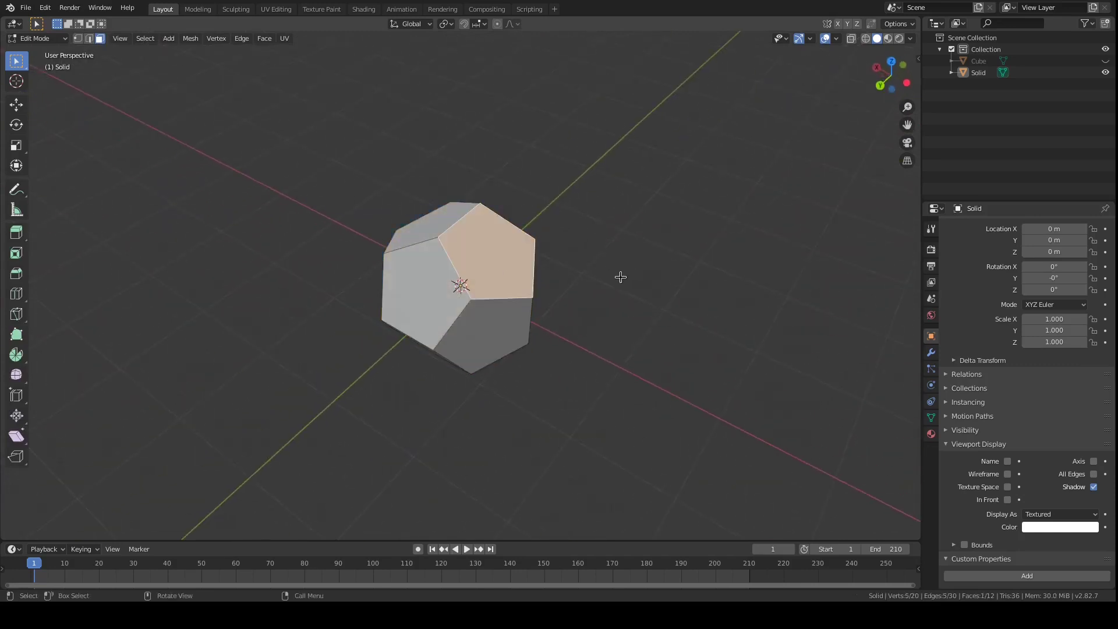
key("Tab")
left_click(490, 306)
key("F3")
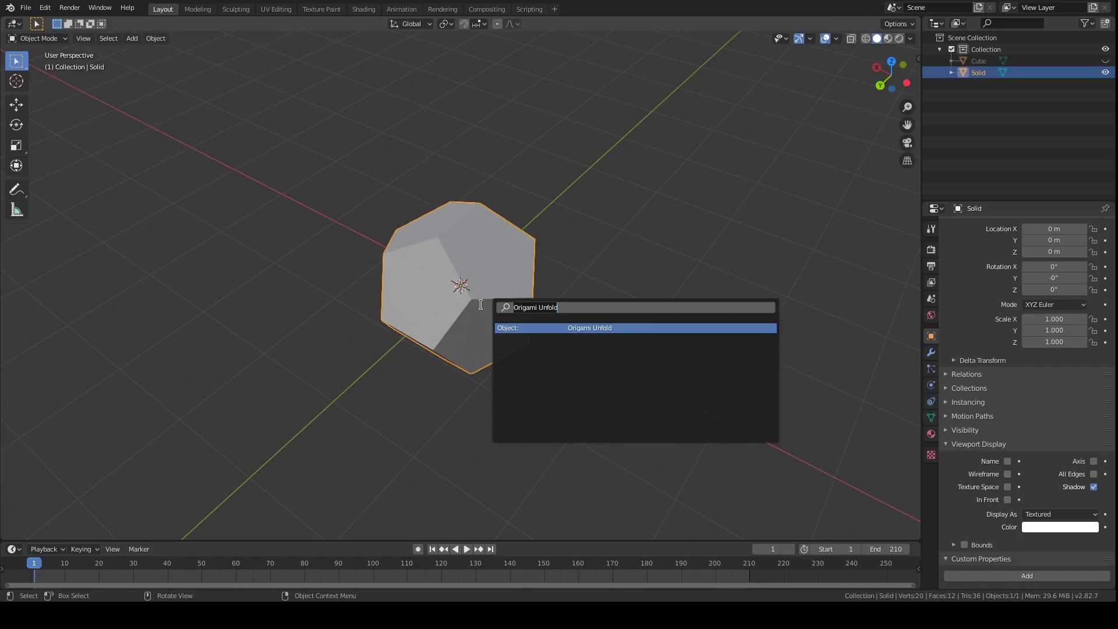
type("origami")
key("Return")
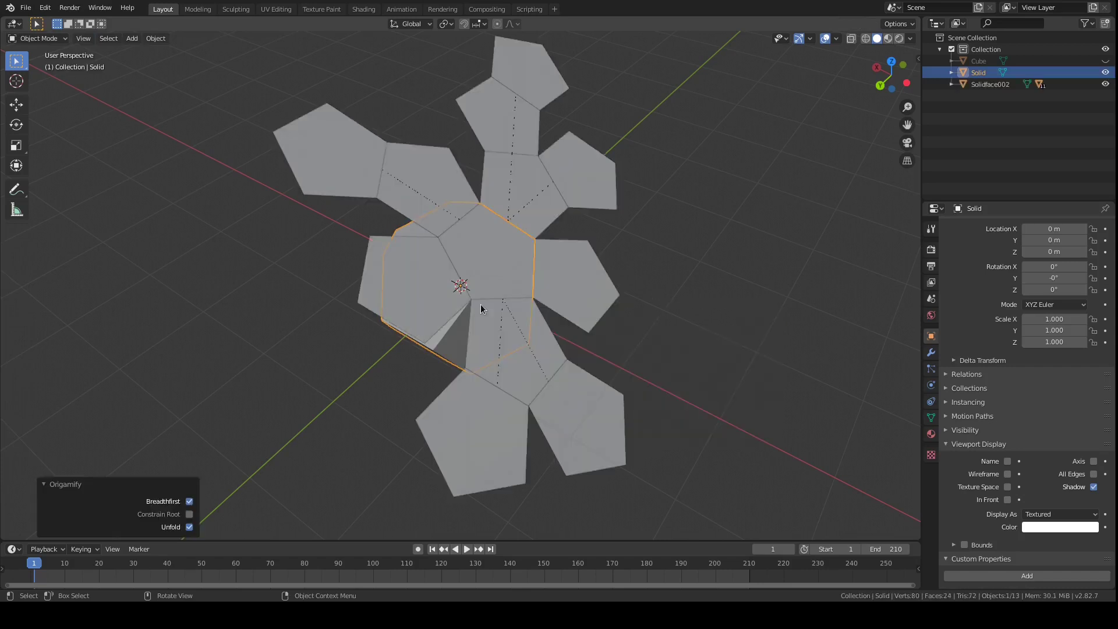
middle_click_drag(452, 400, 686, 276)
key("h")
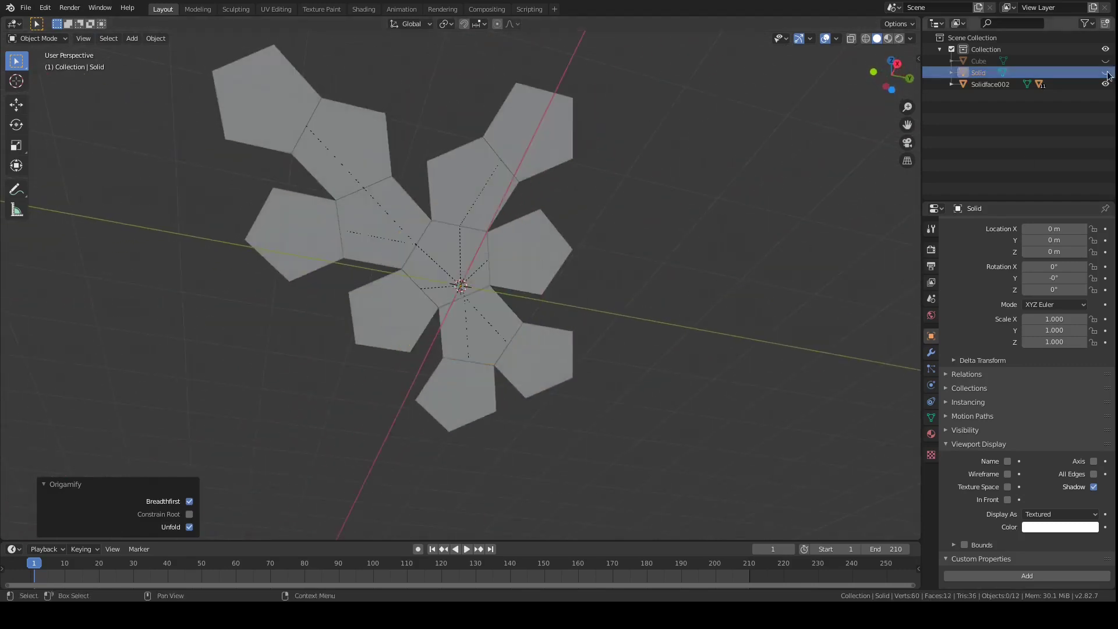
middle_click_drag(468, 358, 439, 396)
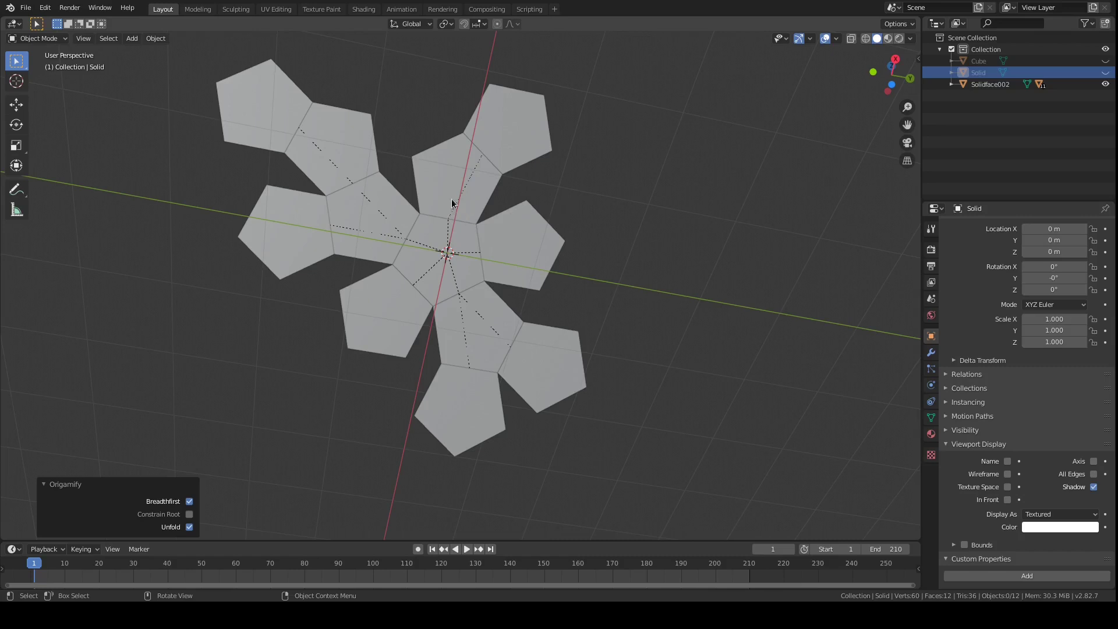
- Toggle Breadthfirst off, on and off again, then Unfold off and on, leaving a chained pentagon net
middle_click_drag(488, 303, 476, 350)
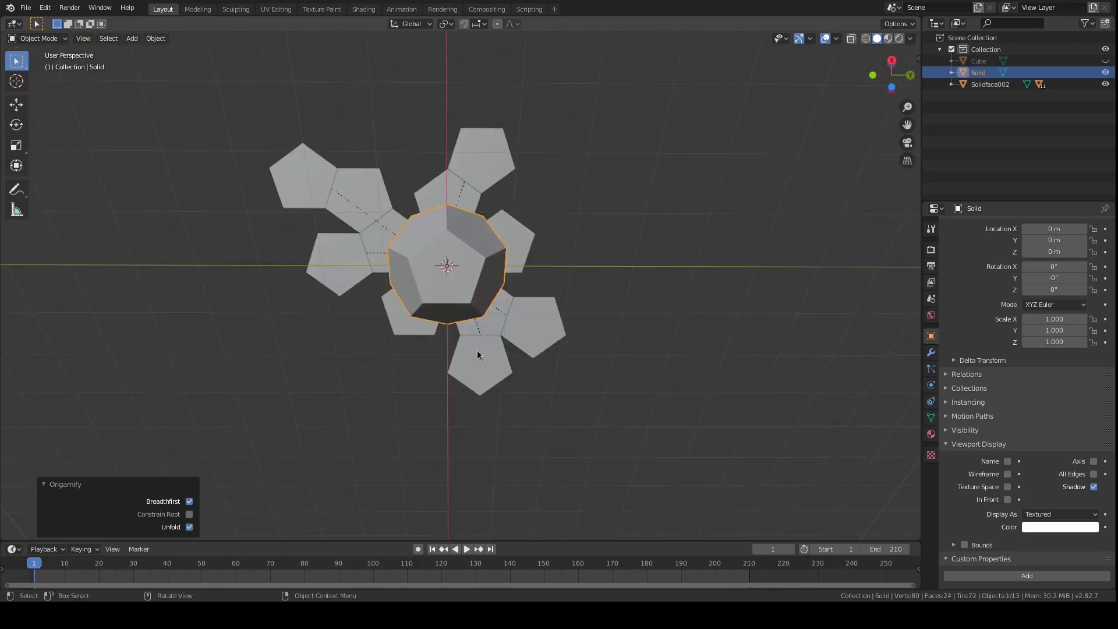
left_click(189, 503)
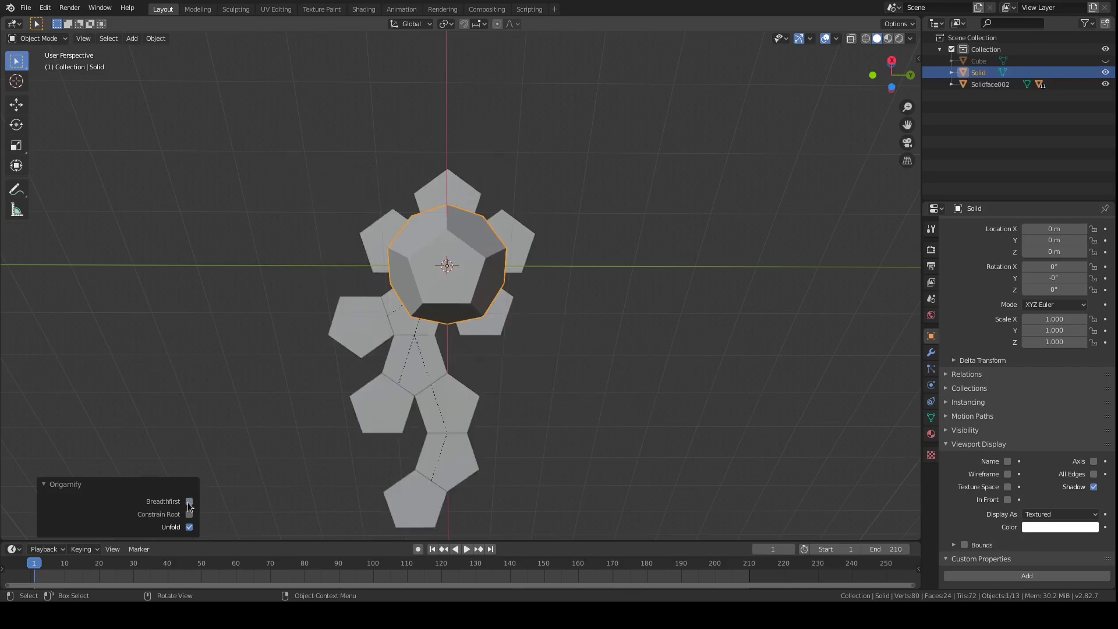
mouse_move(413, 452)
middle_mouse_down()
mouse_move(397, 422)
mouse_move(486, 451)
mouse_move(473, 441)
mouse_move(395, 453)
middle_mouse_up()
left_click(189, 502)
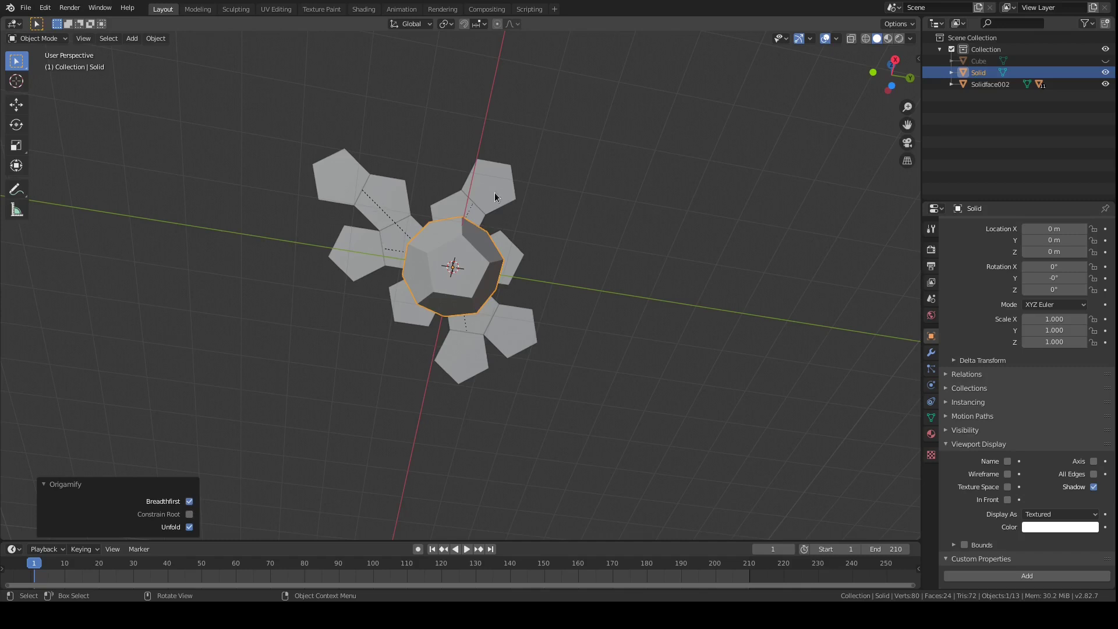
left_click(189, 501)
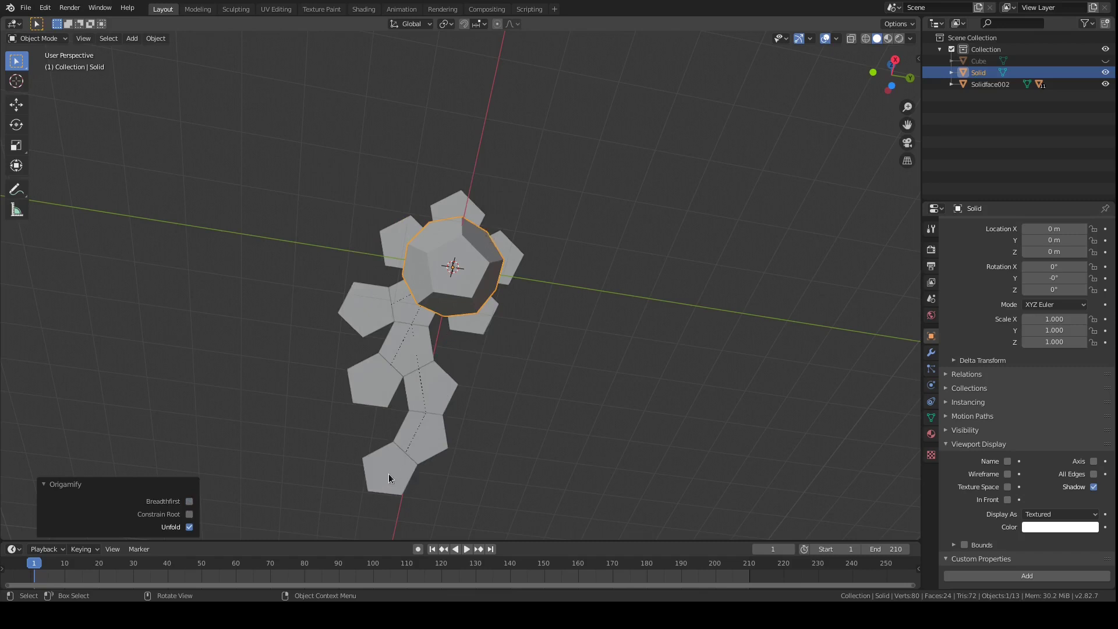
left_click(189, 527)
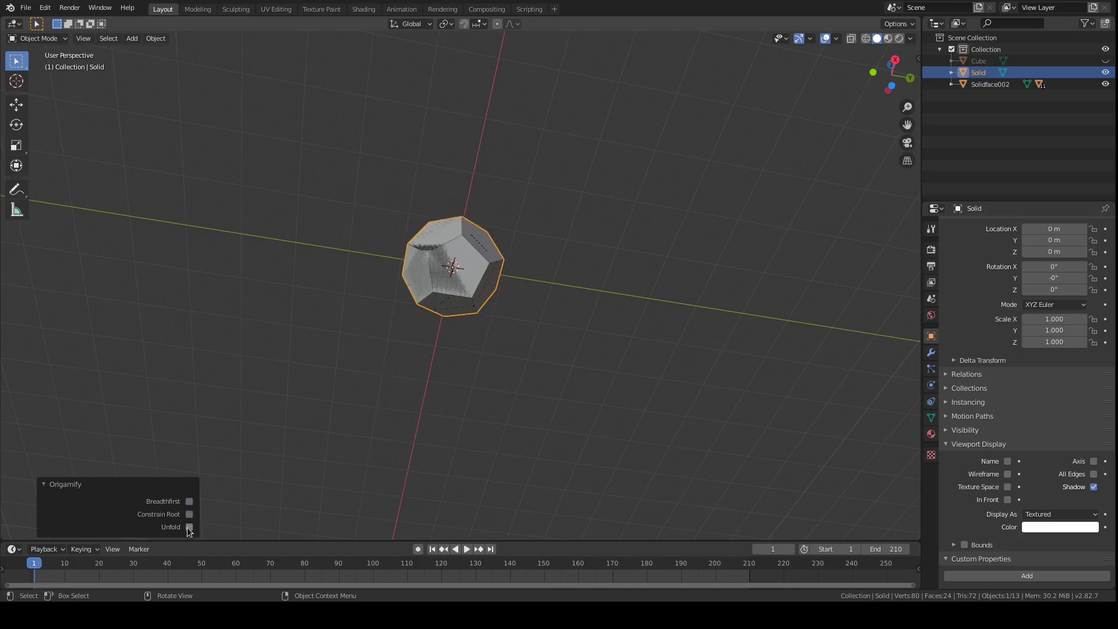
left_click(190, 527)
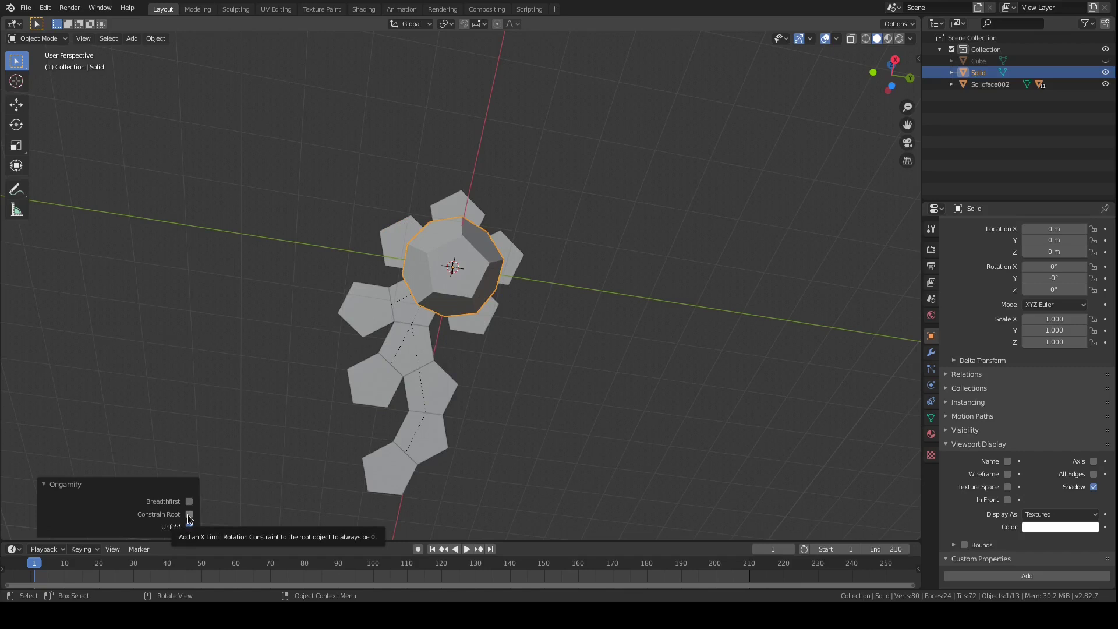
- Check Constrain Root, hide Solid, and select the whole Solidface002 hierarchy
left_click(189, 514)
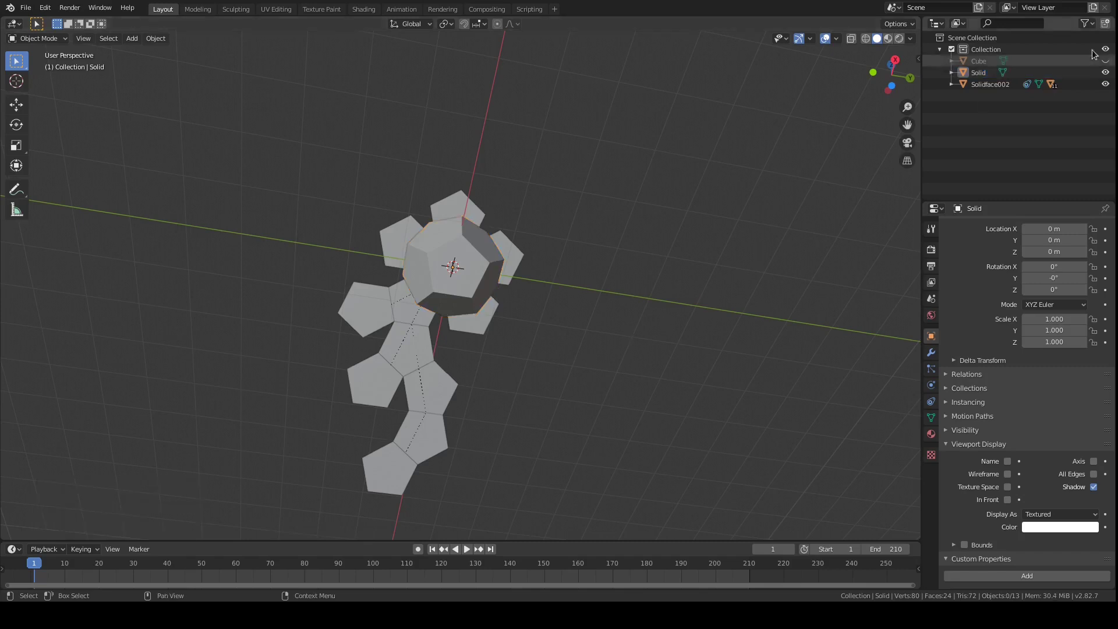
left_click(1104, 73)
right_click(996, 85)
left_click(995, 85)
middle_click_drag(553, 327, 626, 264)
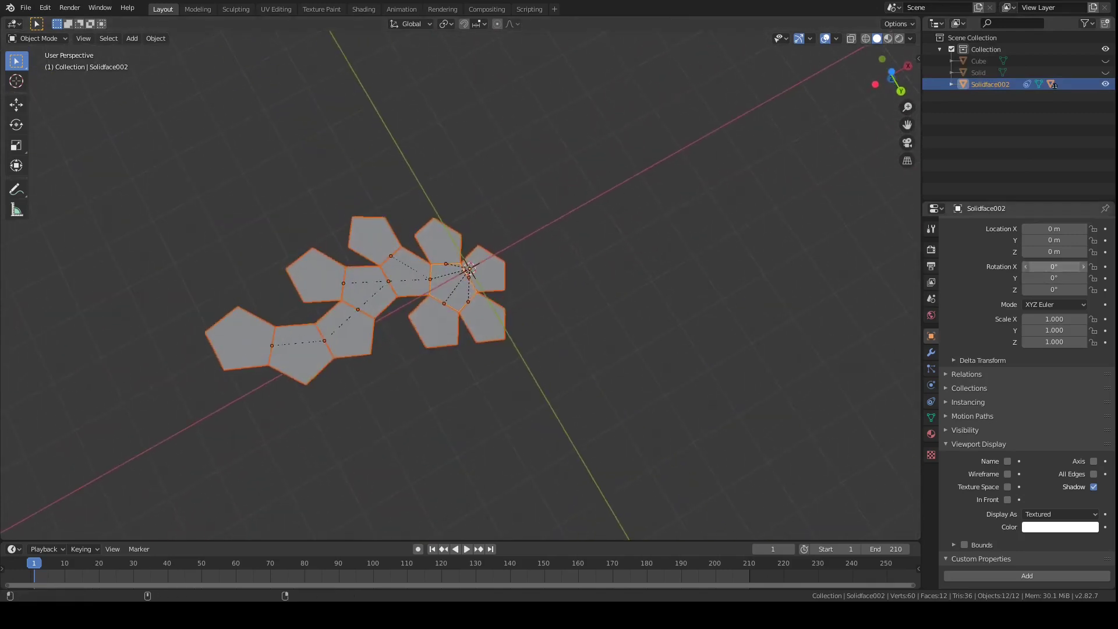
- Test-fold the net via Rotation X, reset with Alt+R, enlarge the timeline, then undo back to Solid
mouse_move(1042, 266)
left_mouse_down("alt")
mouse_move(1082, 266)
mouse_move(1025, 266)
left_mouse_up("alt")
middle_click_drag(806, 290, 545, 197)
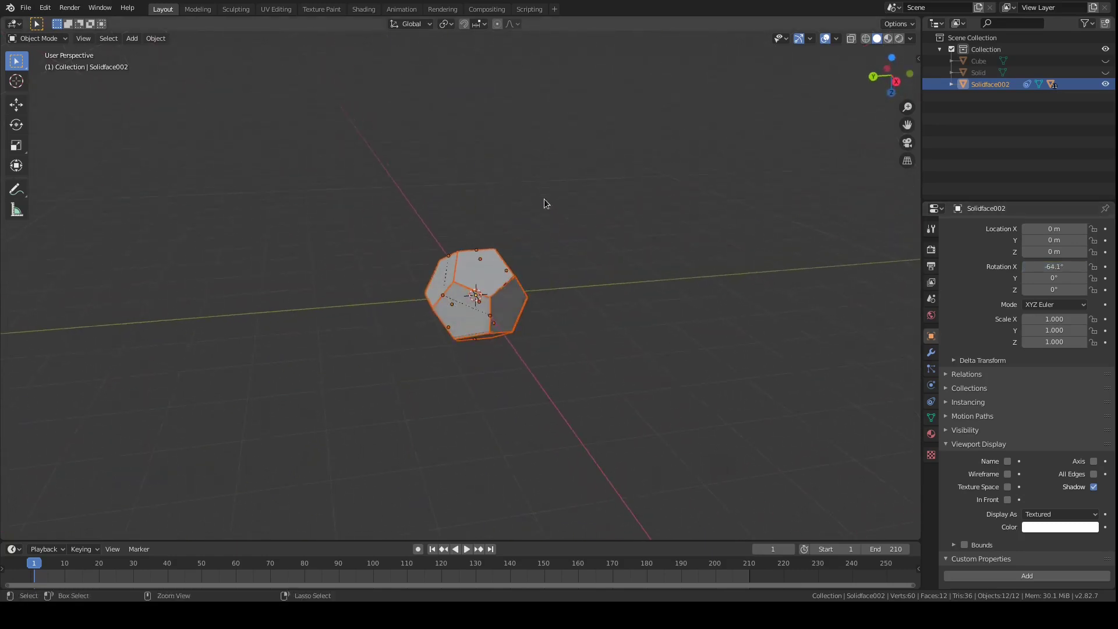
key("alt+r")
middle_click_drag(564, 257, 592, 278)
key("ctrl+z")
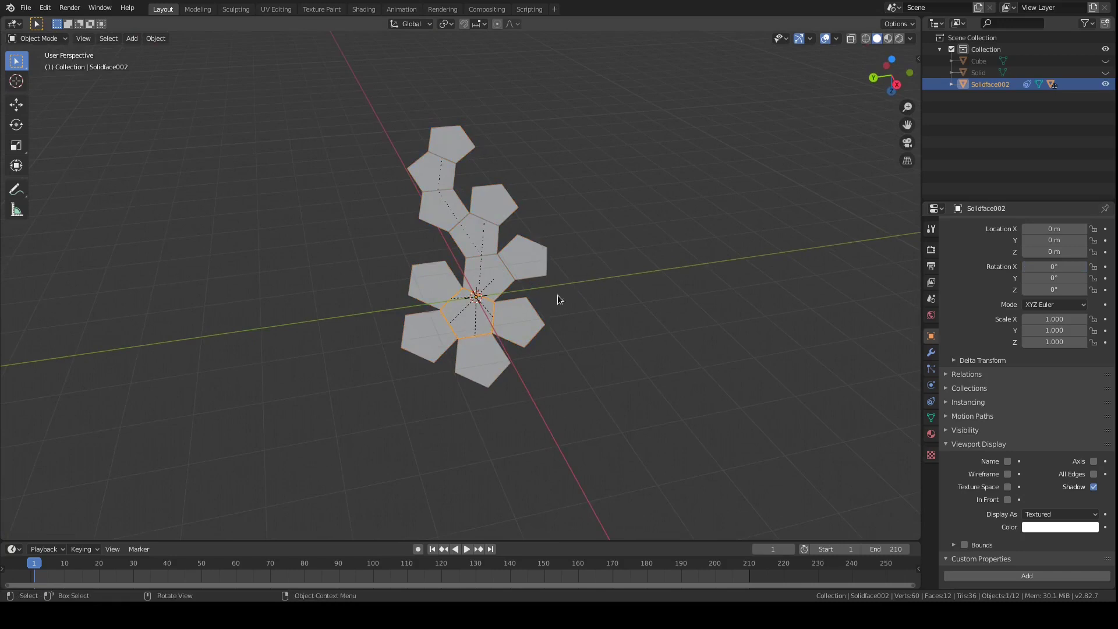
left_click_drag(294, 540, 287, 428)
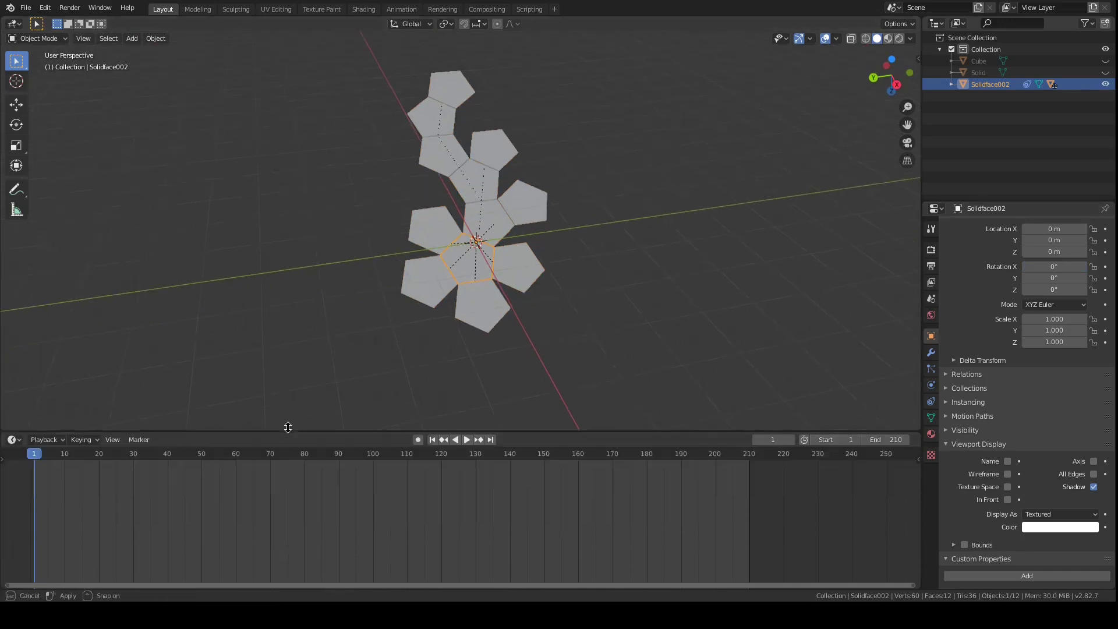
key("ctrl+z")
key("ctrl+z")
key("ctrl+z")
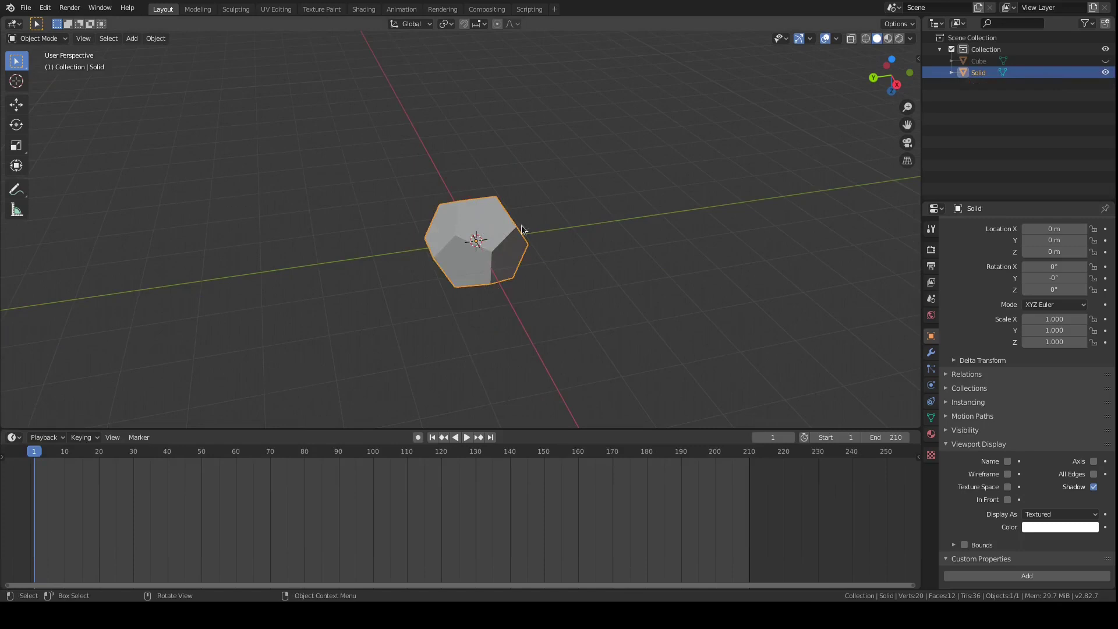
- Run Origamify on the Solid dodecahedron with Unfold off, then hide the original Solid
key("F3")
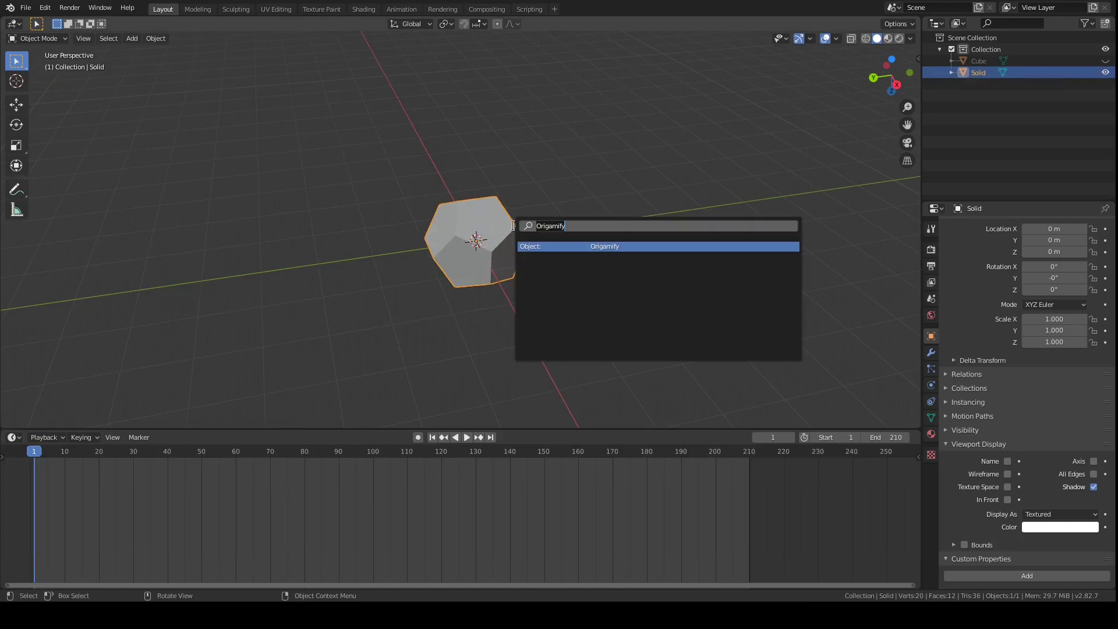
key("Return")
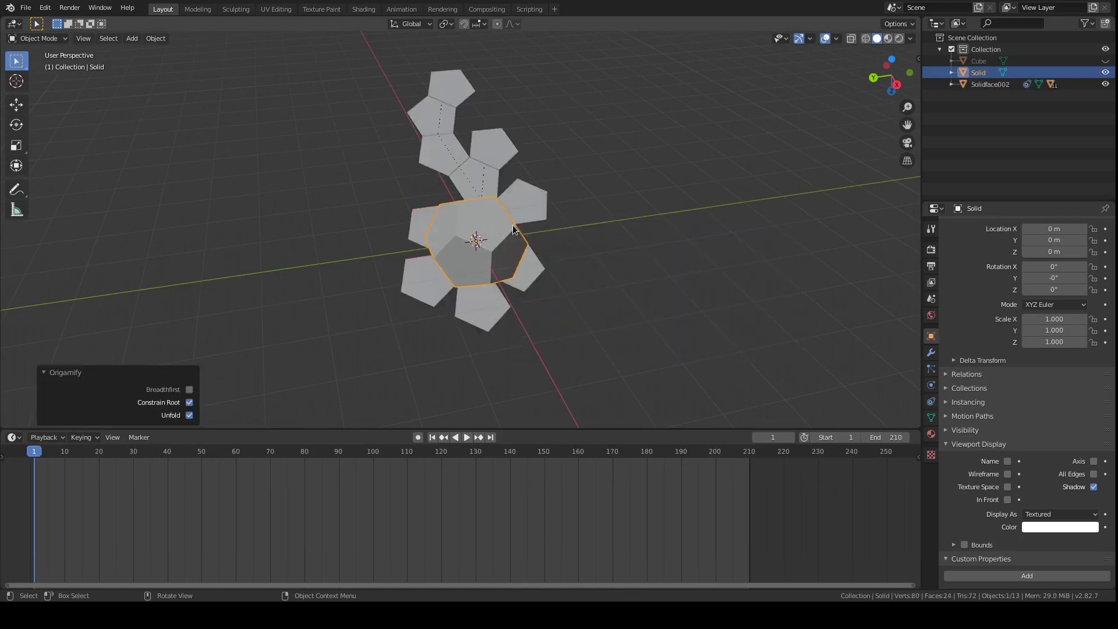
left_click(189, 415)
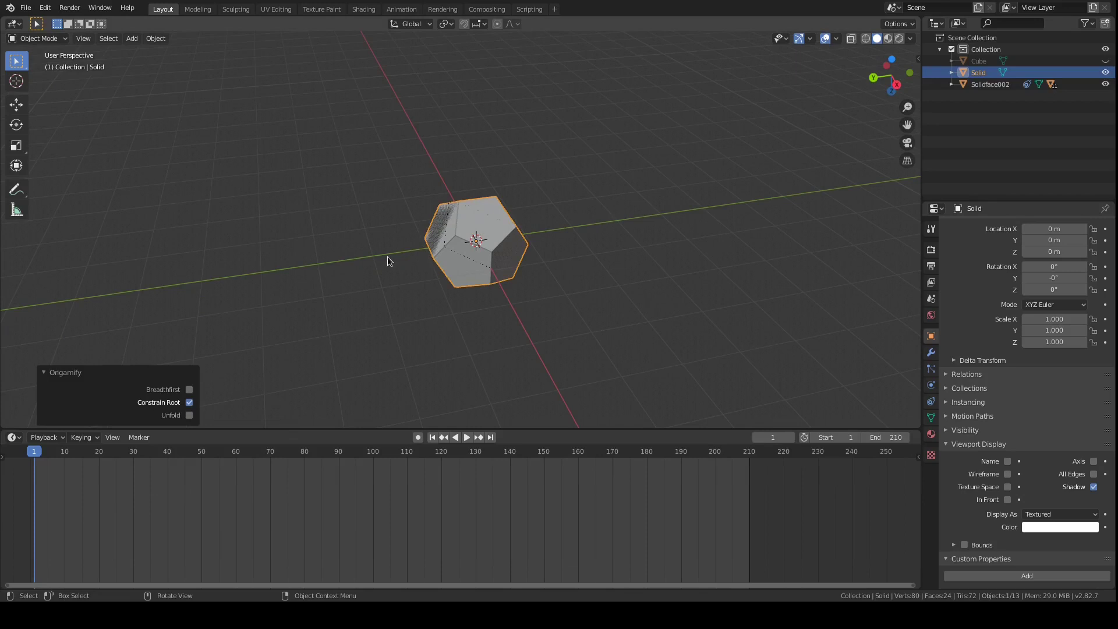
key("h")
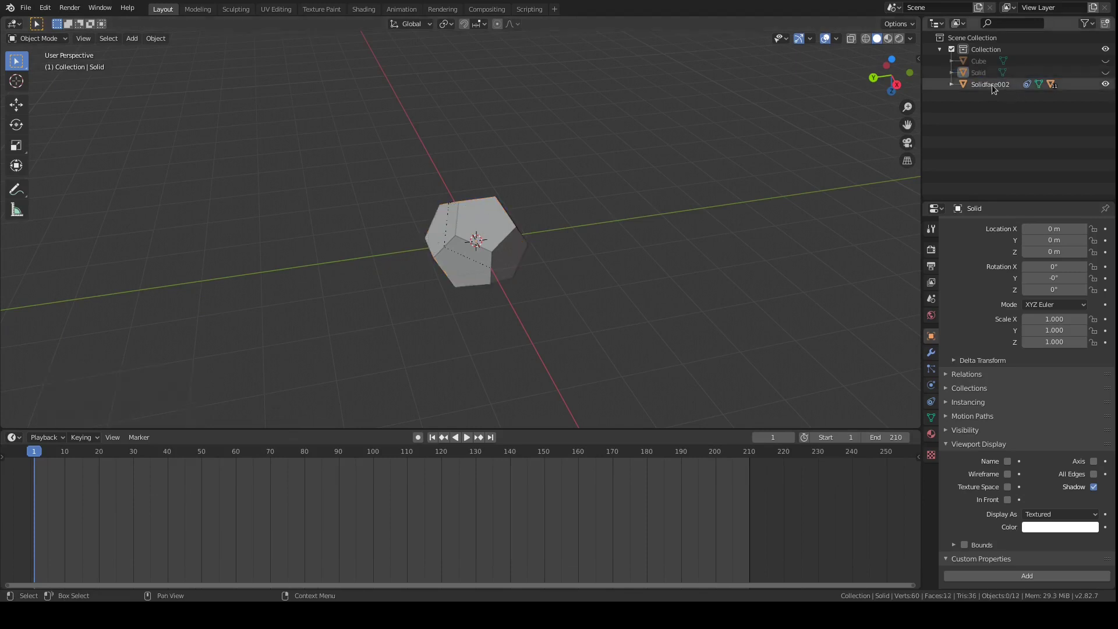
- Run Origami Animate on Solidface002, including current rotation, with Direction set to Unfold
left_click(992, 85)
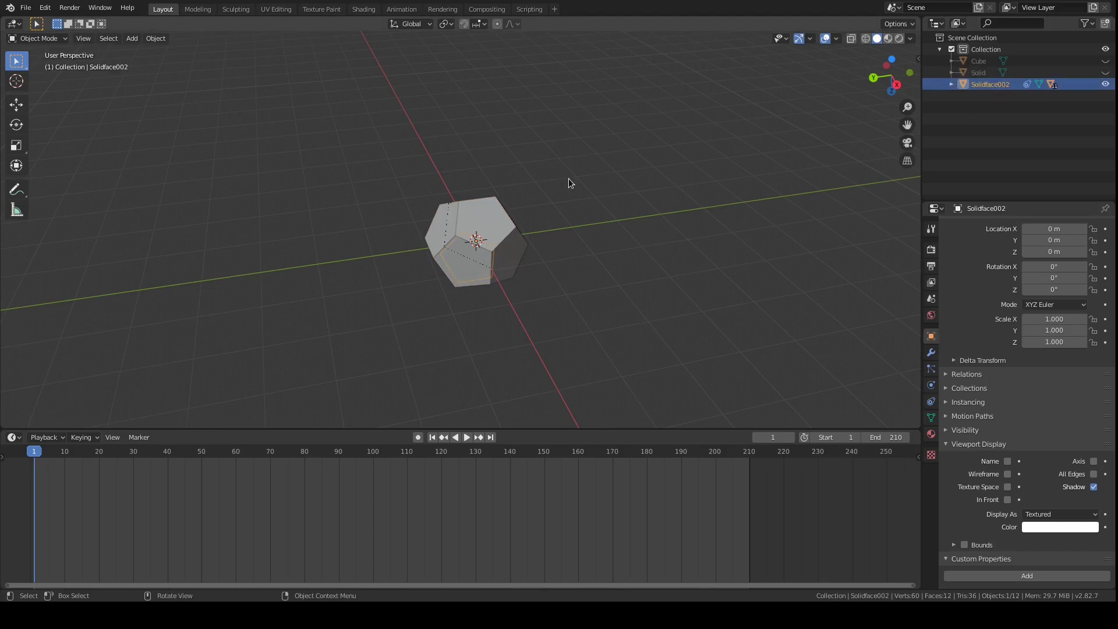
key("F3")
type("origami")
key("Down")
key("Down")
key("Down")
key("Return")
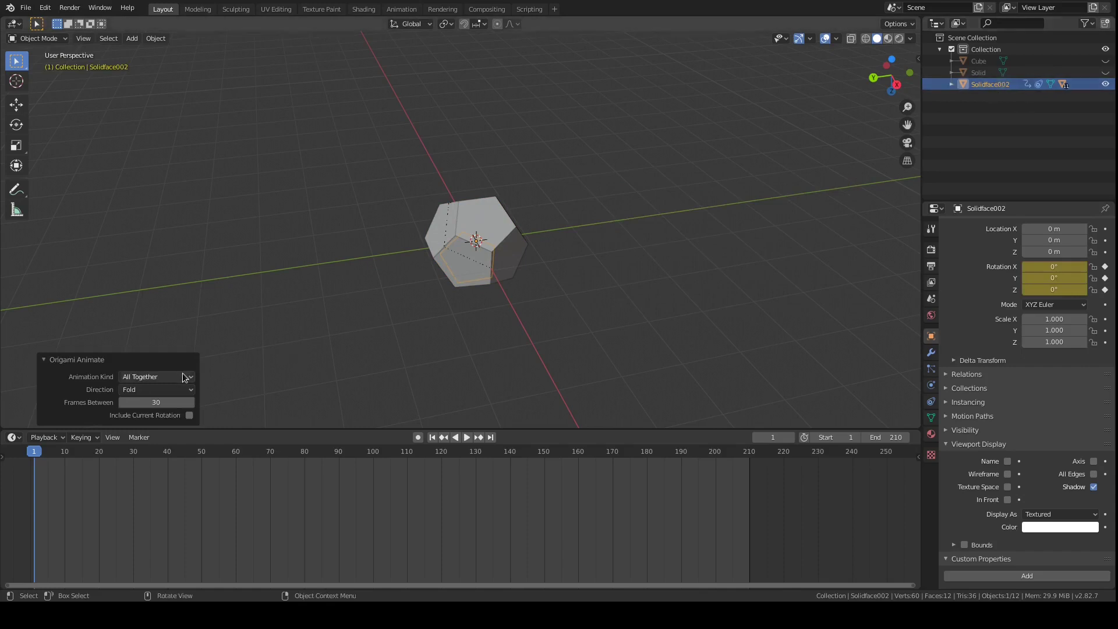
left_click(189, 415)
left_click(160, 389)
left_click(155, 410)
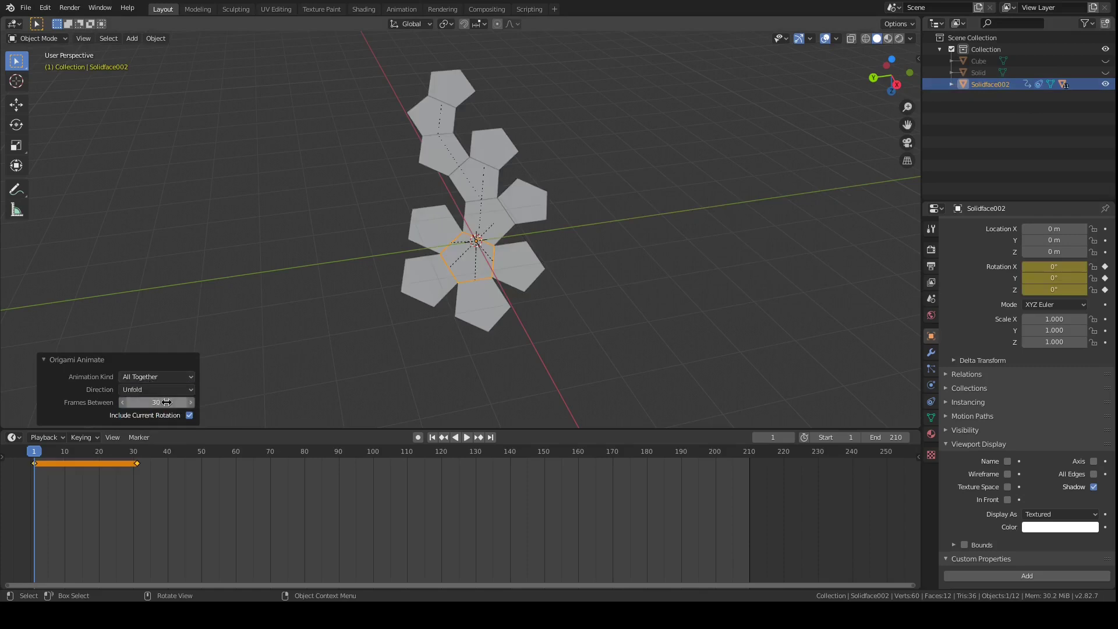
- Set the Origami Animate frames between steps to 30
left_click(165, 402)
key("BackSpace")
key("BackSpace")
type("10")
key("Return")
left_click(166, 402)
type("30")
key("Return")
- Keep All Together as the animation kind, play the unfold, then undo the keys
left_click(169, 376)
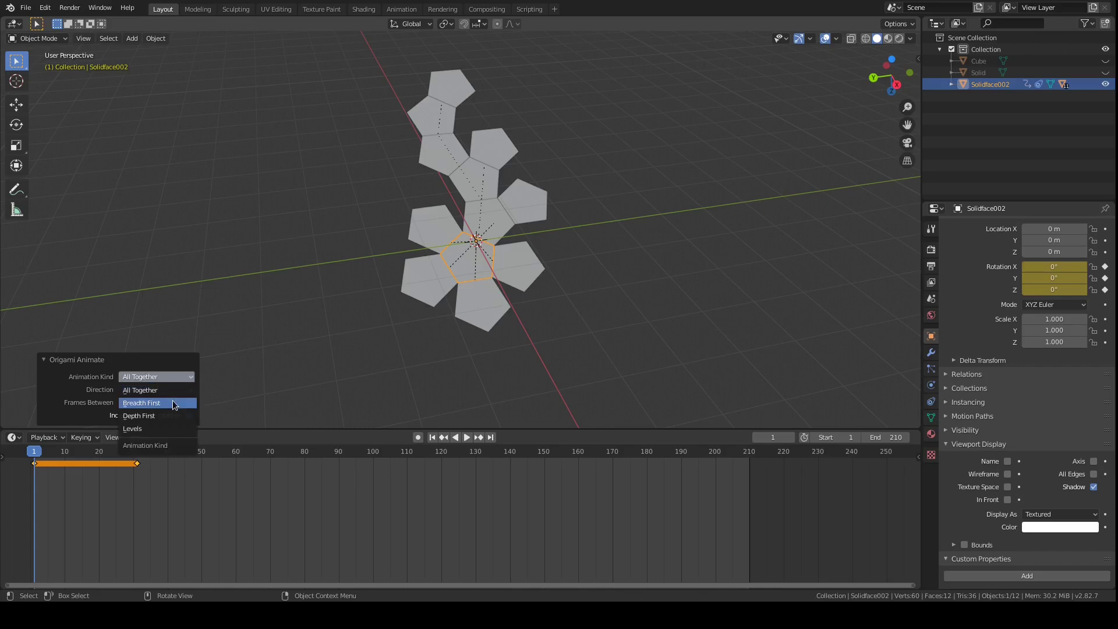
left_click(178, 390)
left_click(344, 340)
key("space")
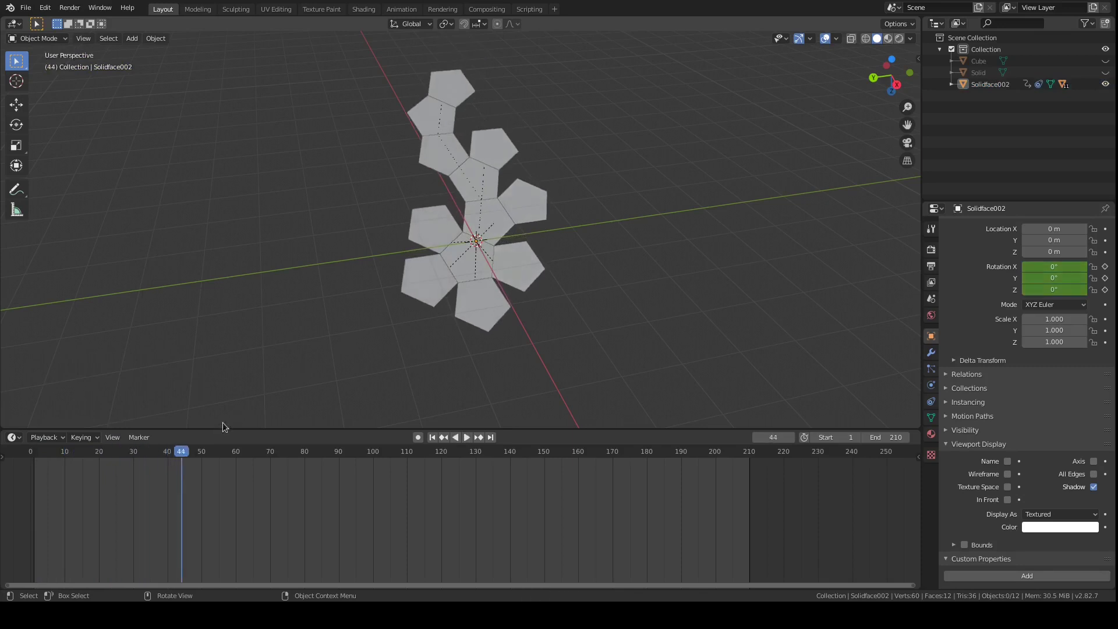
key("ctrl+z")
key("ctrl+z")
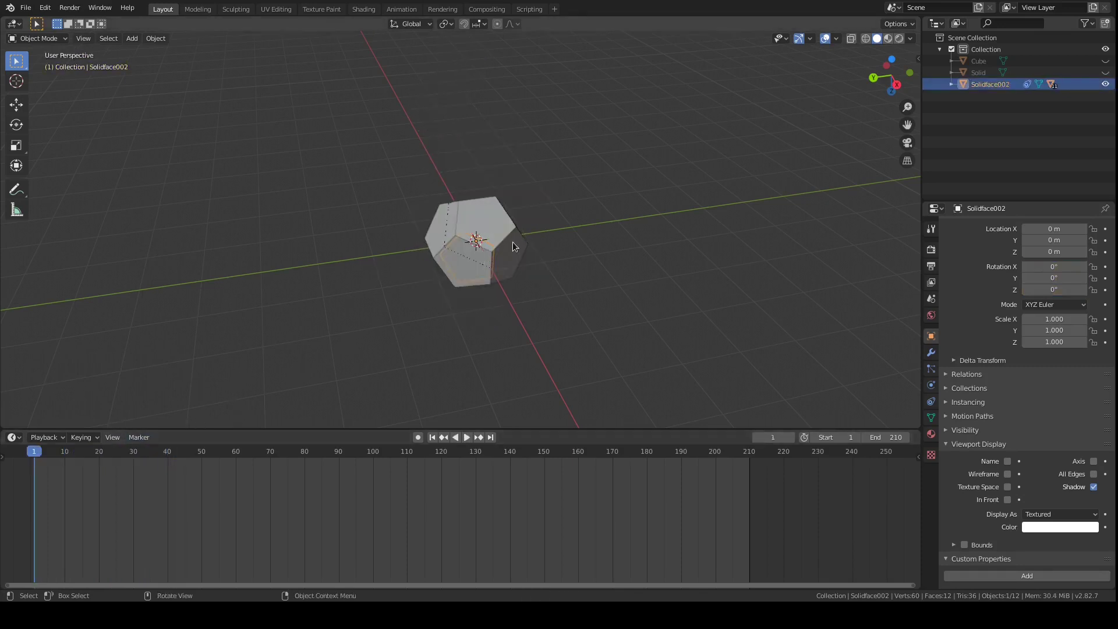
- Rerun Origami Animate with Depth First as the animation kind and play it
key("F3")
key("Return")
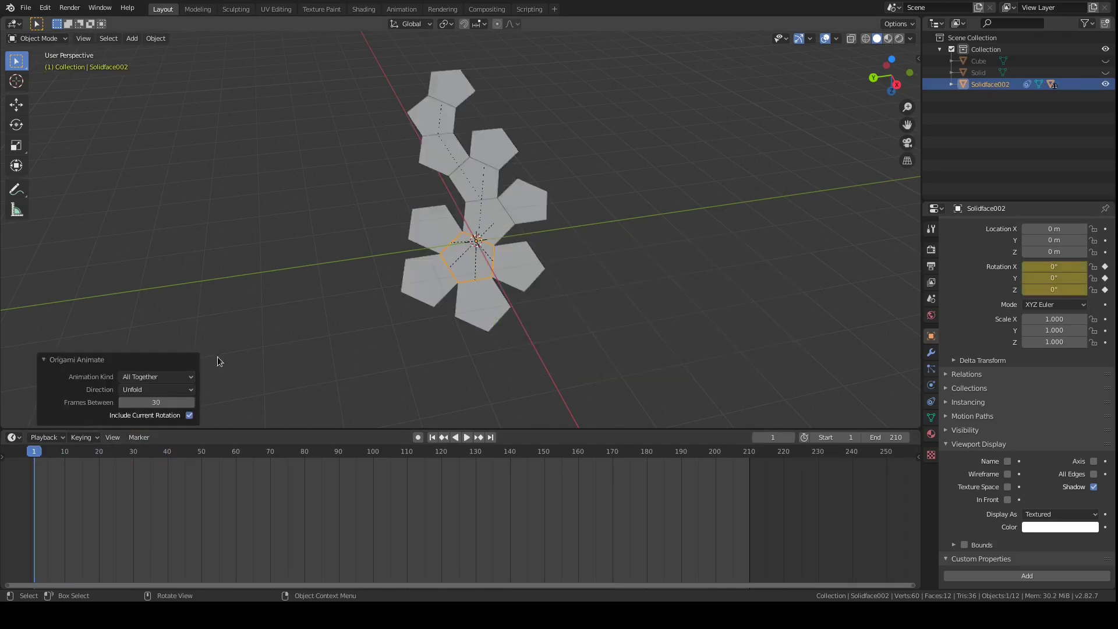
left_click(163, 377)
left_click(162, 402)
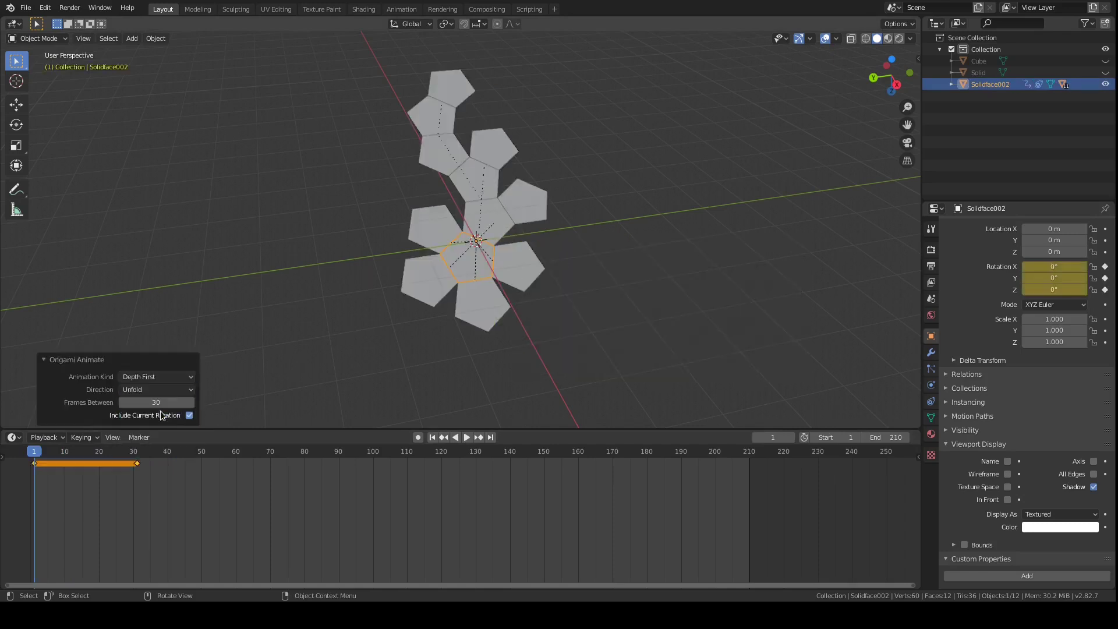
key("space")
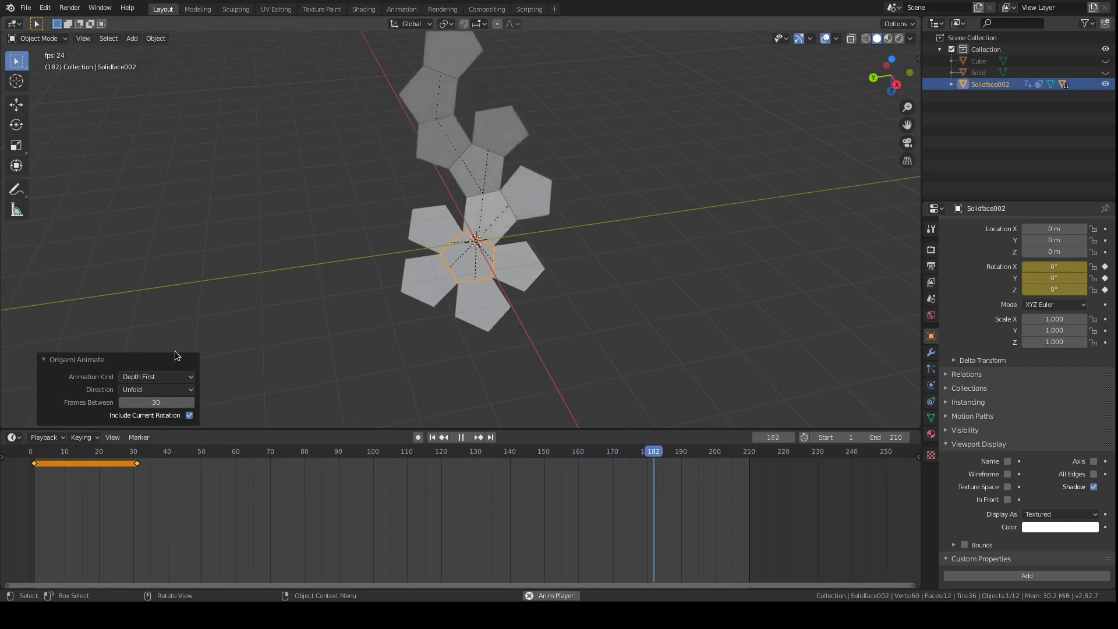
- Switch the animation kind to Breadth First, then to Levels, and stop playback
left_click(150, 376)
left_click(146, 402)
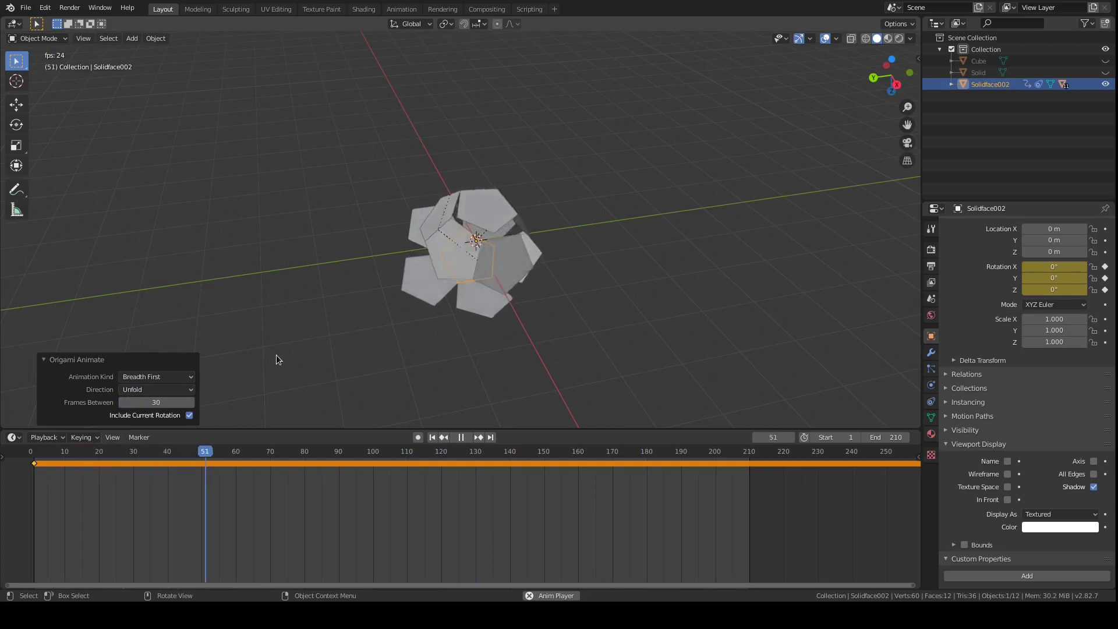
left_click(148, 378)
left_click(147, 426)
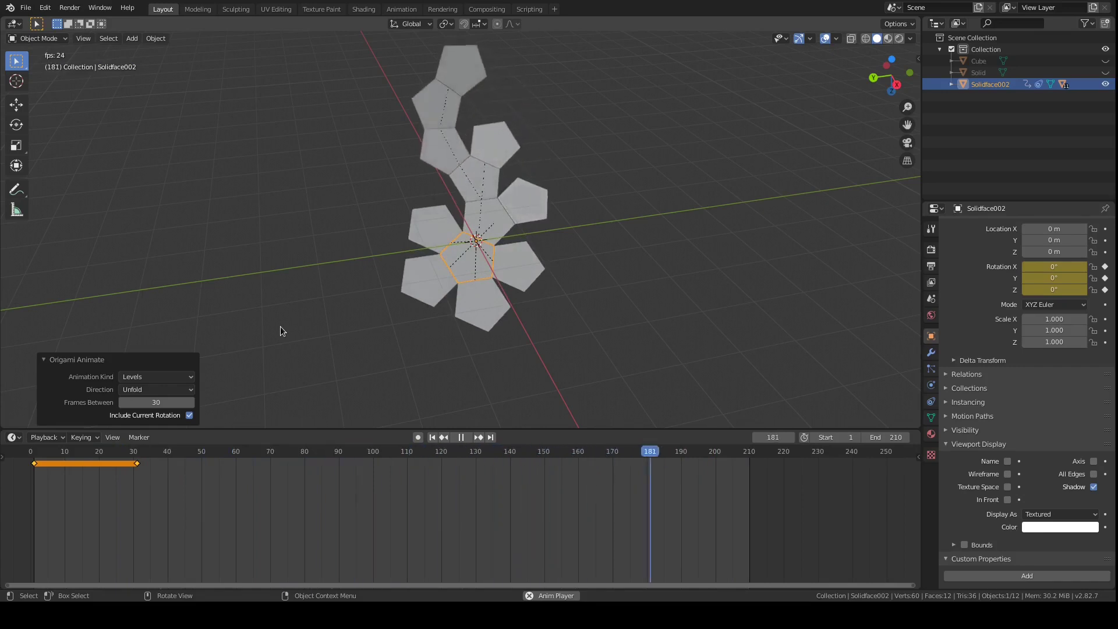
key("space")
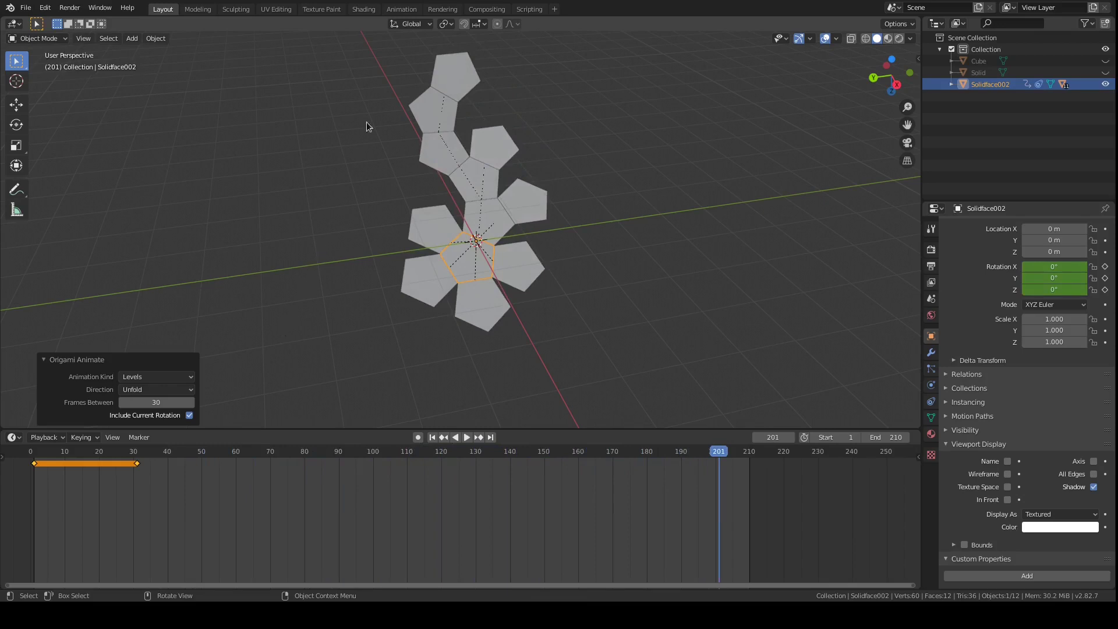
- In the Animation workspace, select all face objects and delete all their keyframes
left_click(401, 9)
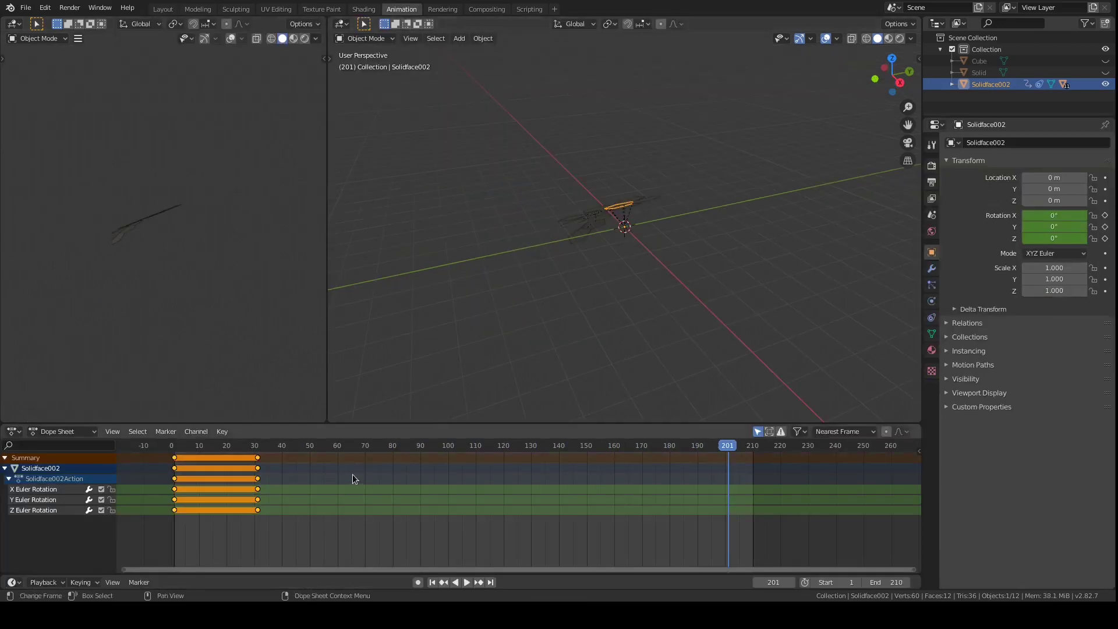
key("a")
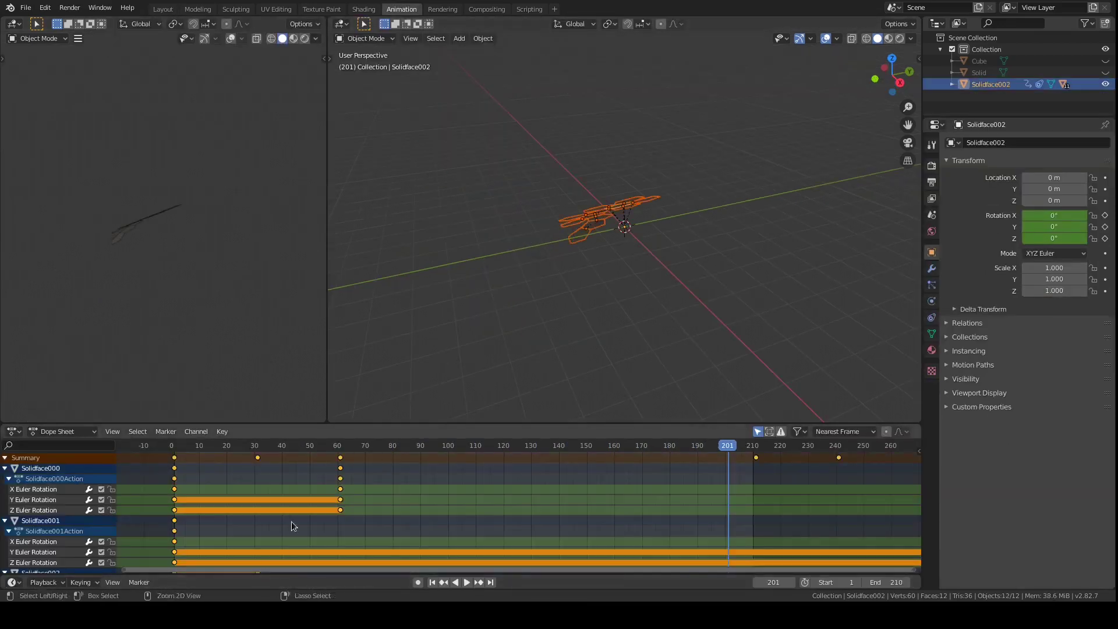
middle_click_drag(291, 519, 649, 512, "ctrl")
scroll(561, 540, "down", 3)
scroll(560, 540, "up", 4)
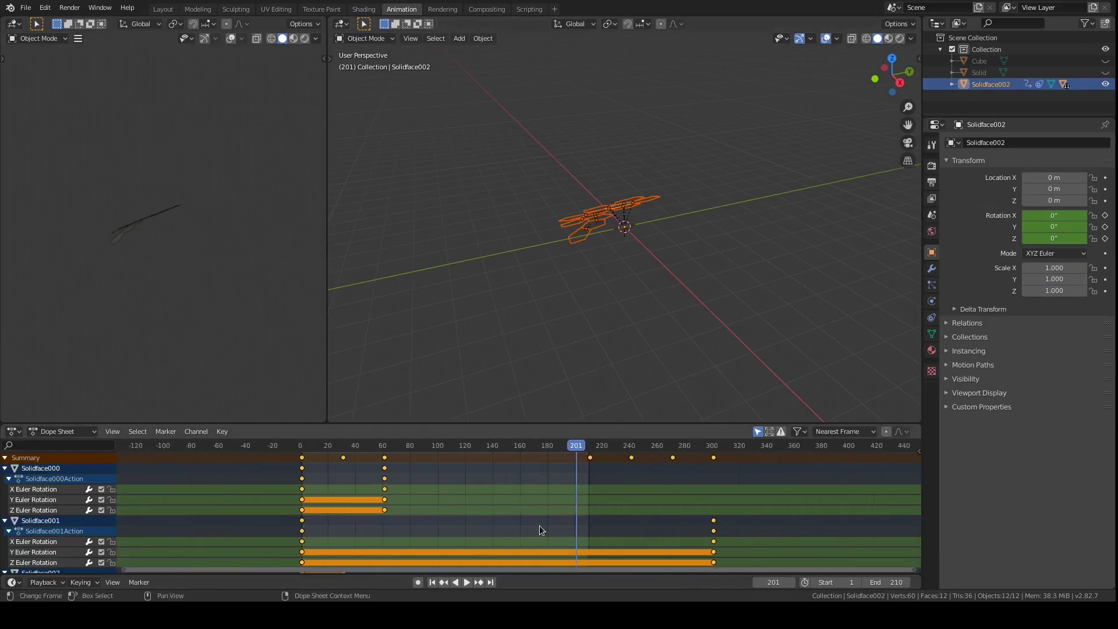
scroll(541, 528, "up", 2)
key("x")
left_click(407, 504)
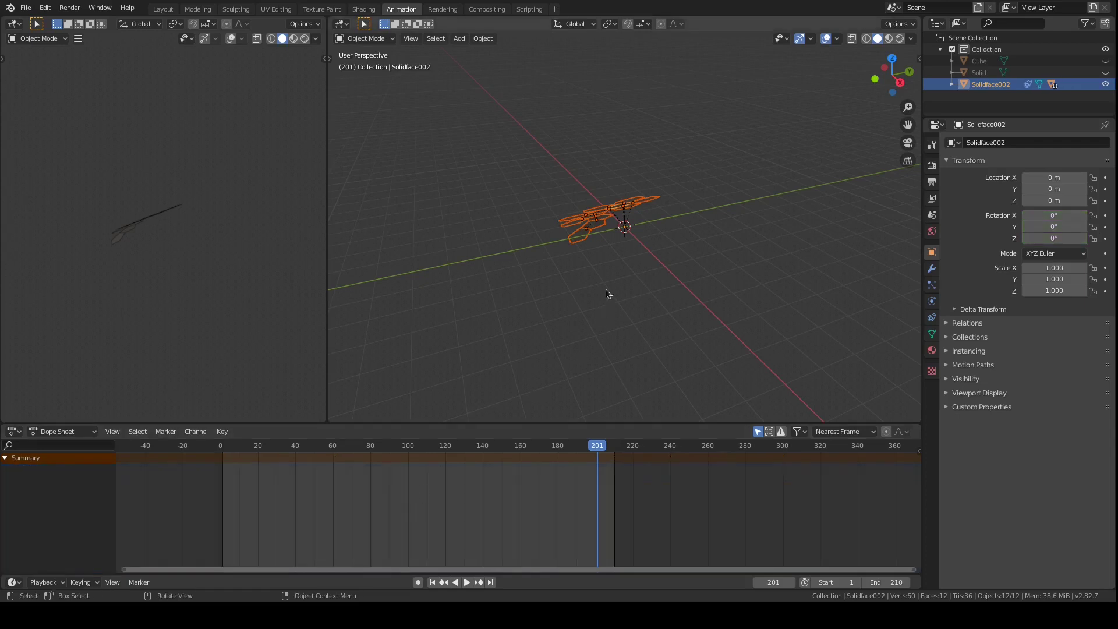
- Fold the flat net back into a dodecahedron with Origami Fold
middle_click_drag(474, 155, 655, 252)
key("F3")
type("fold")
key("Return")
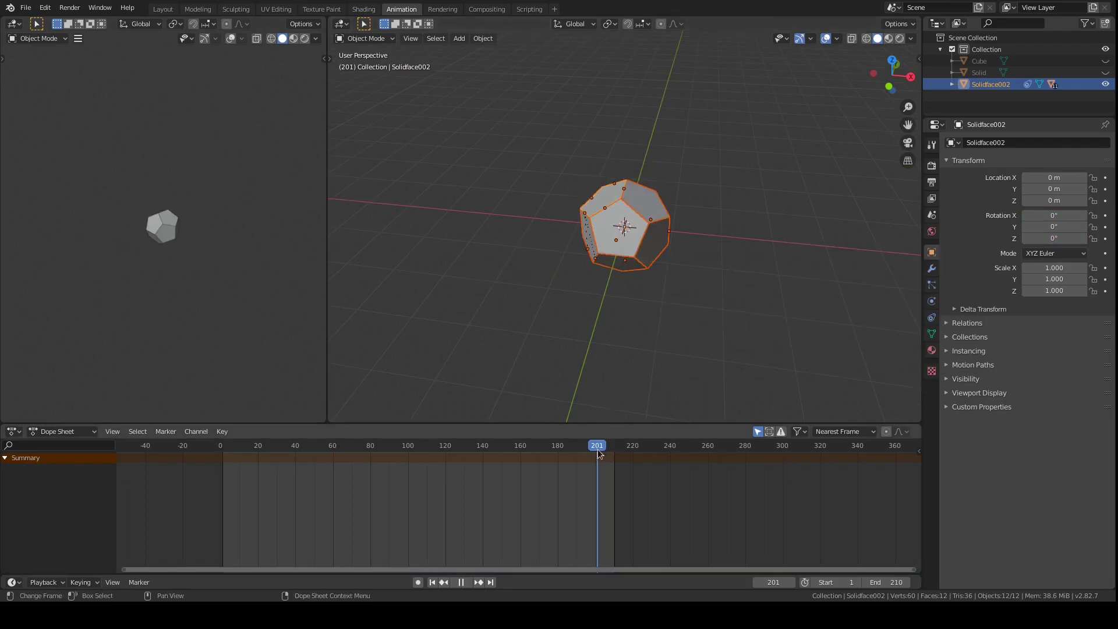
- Insert rotation keyframes at frame 0, check playback, then select only Solidface002
left_click_drag(596, 445, 220, 445)
key("i")
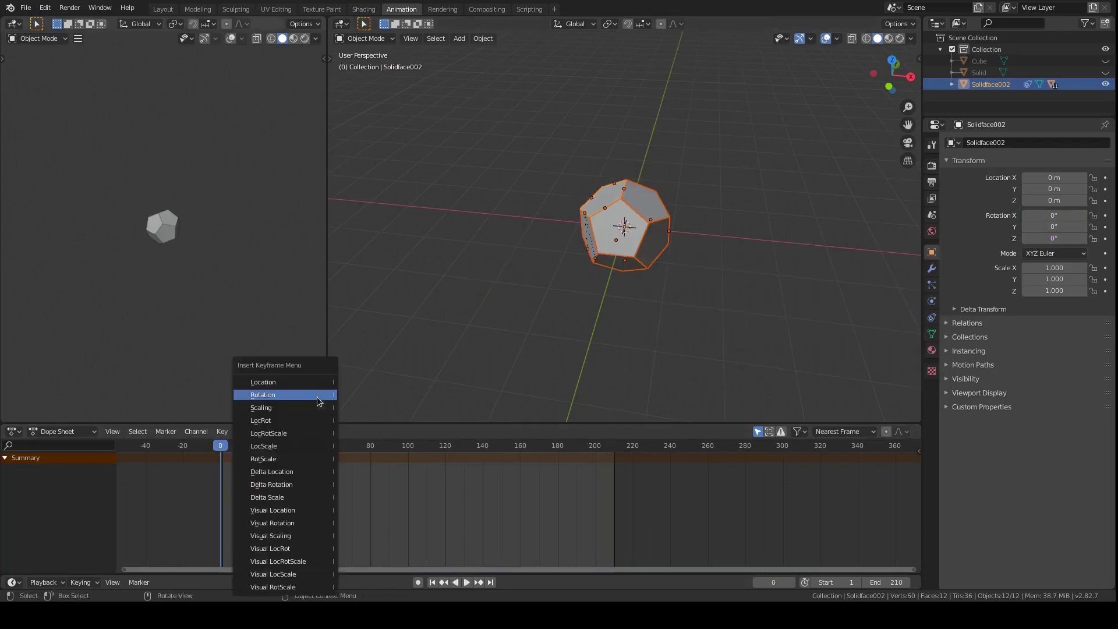
left_click(316, 395)
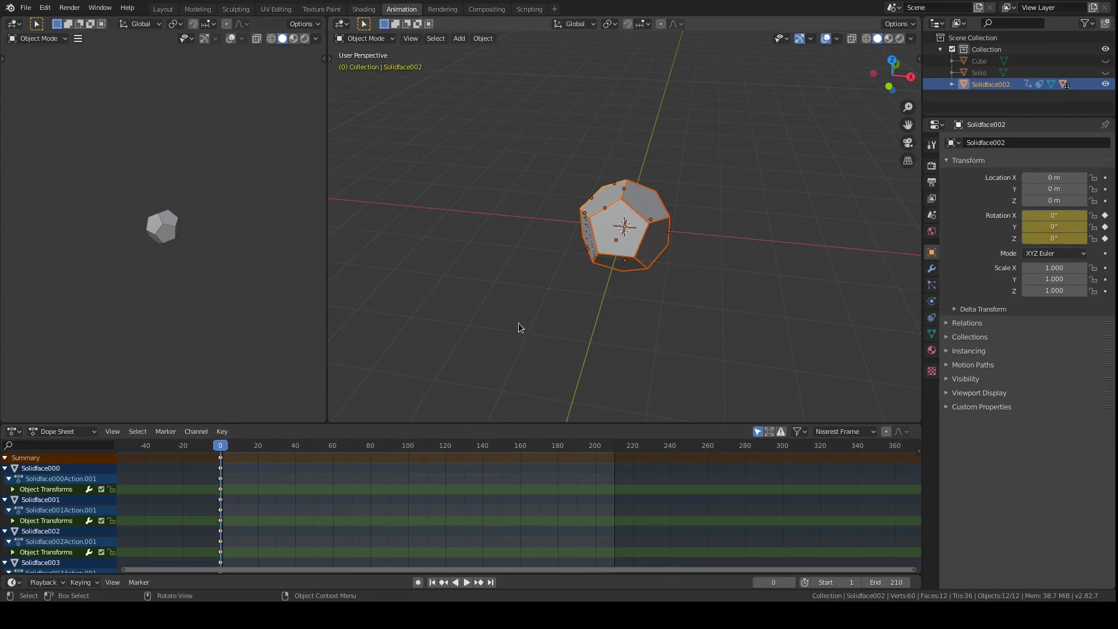
key("space")
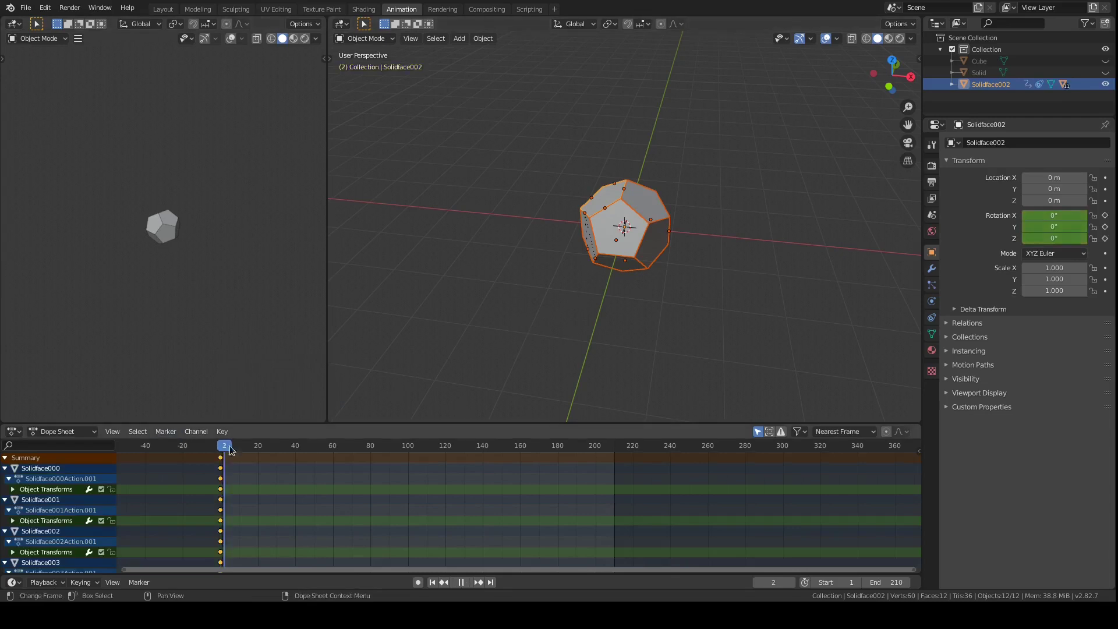
left_click_drag(346, 445, 374, 452)
key("space")
key("alt+a")
left_click(982, 85)
middle_click_drag(844, 151, 873, 152)
- Select Solidface010 and run Origami Animate with Levels, Unfold and 30 frames between
left_click(661, 238)
scroll(952, 83, "down", 5)
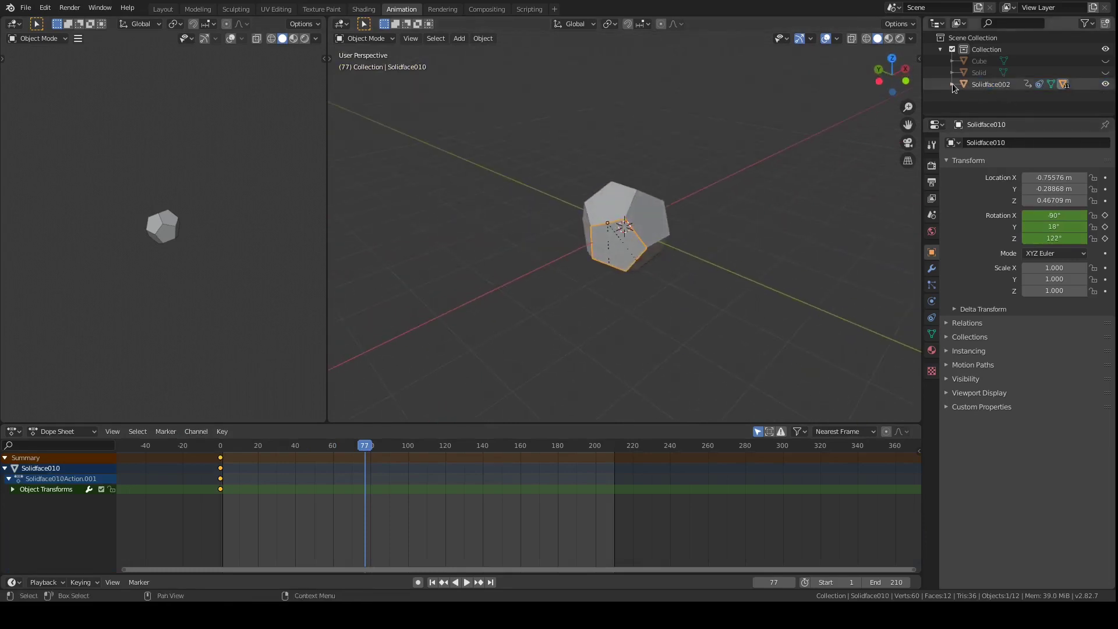
scroll(1005, 85, "down", 1)
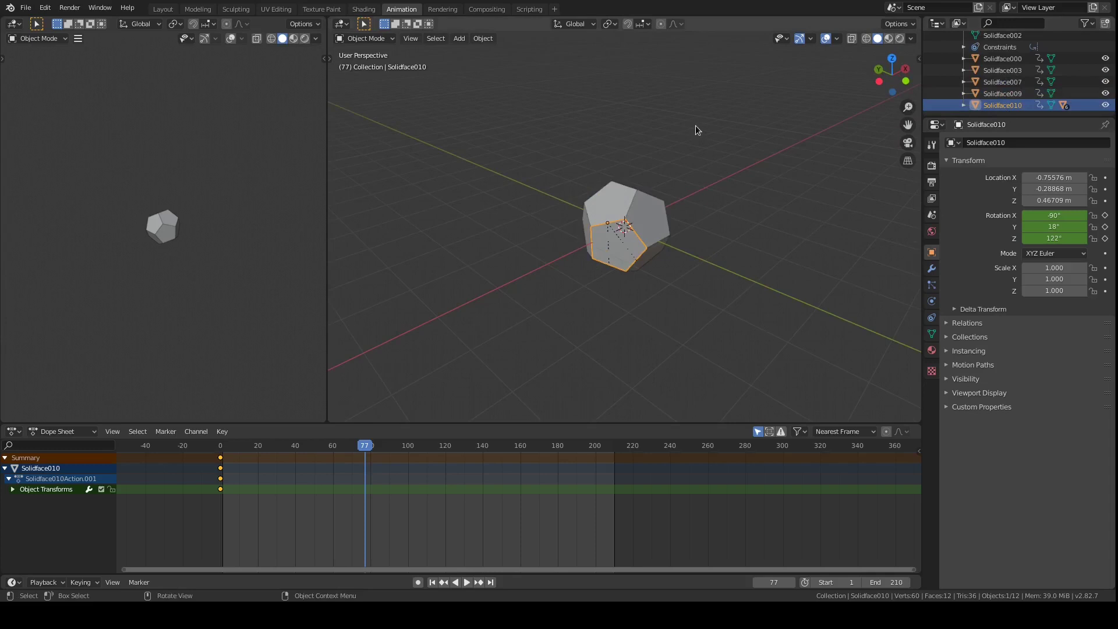
key("F3")
type("Origami Foldanimate")
key("Down")
key("Down")
key("Return")
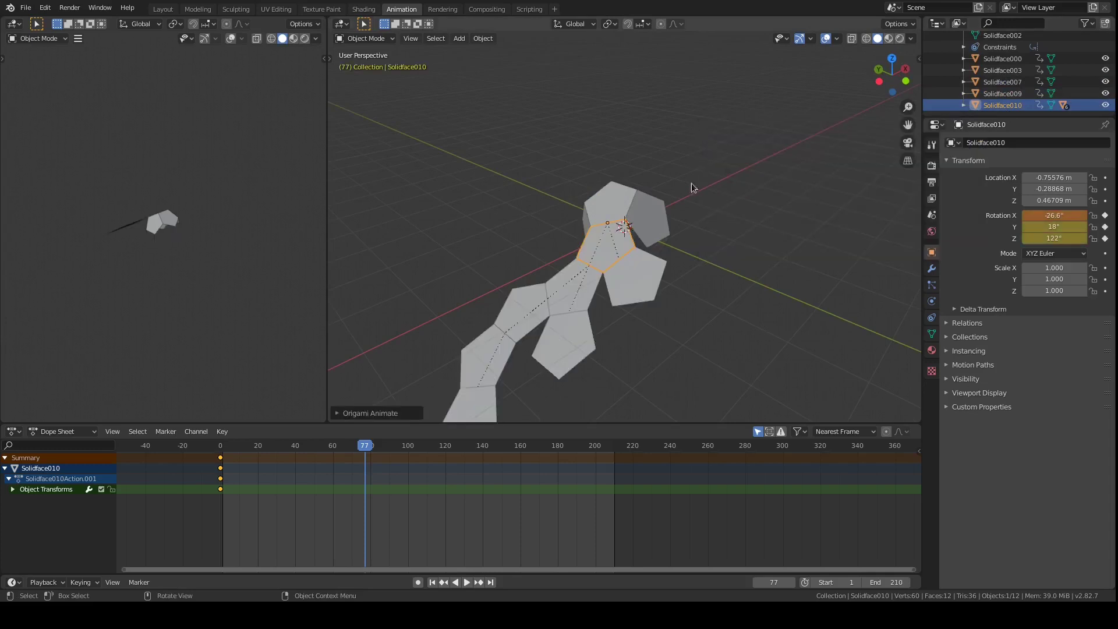
middle_click_drag(711, 305, 687, 317)
left_click(366, 413)
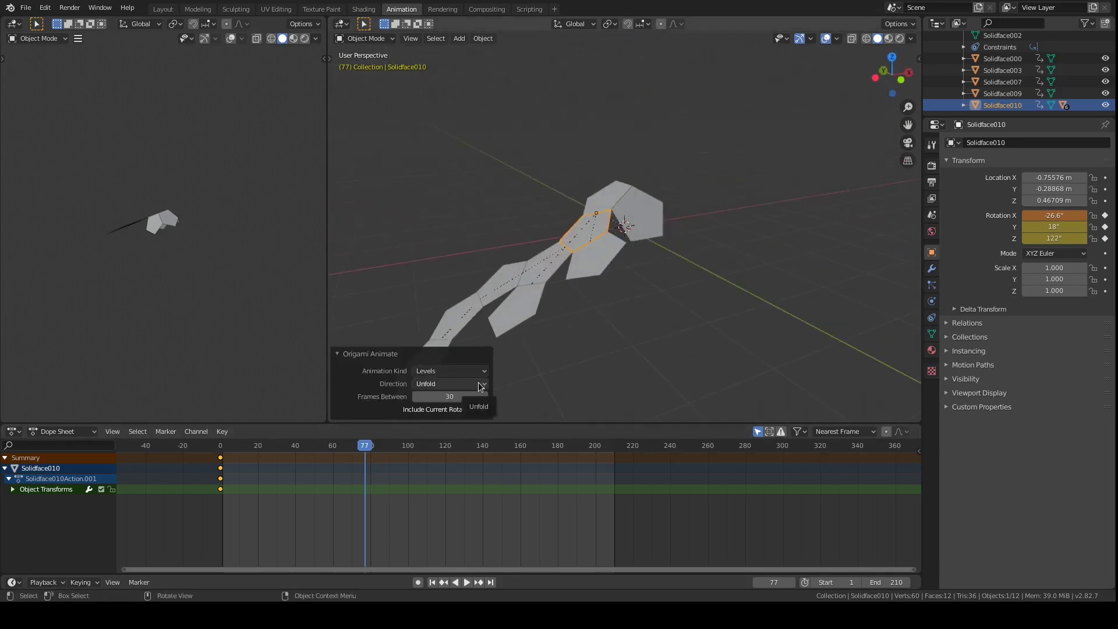
- Deselect all, rewind to the first frame and play the unfolding, then return to Layout
left_click(656, 331)
key("shift+Left")
key("space")
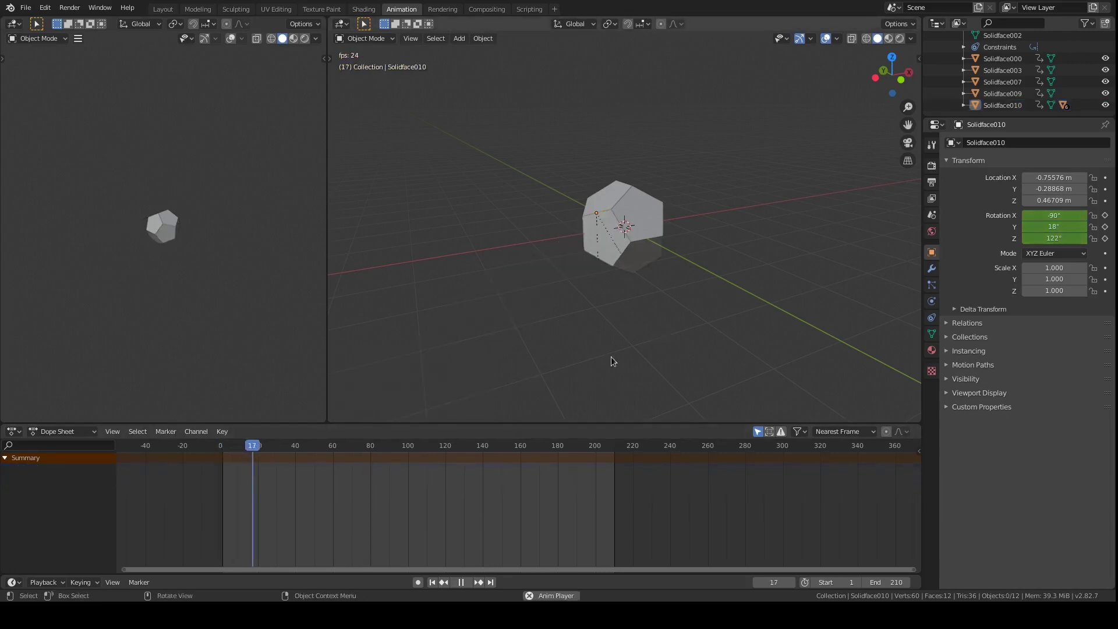
middle_click_drag(630, 355, 659, 212)
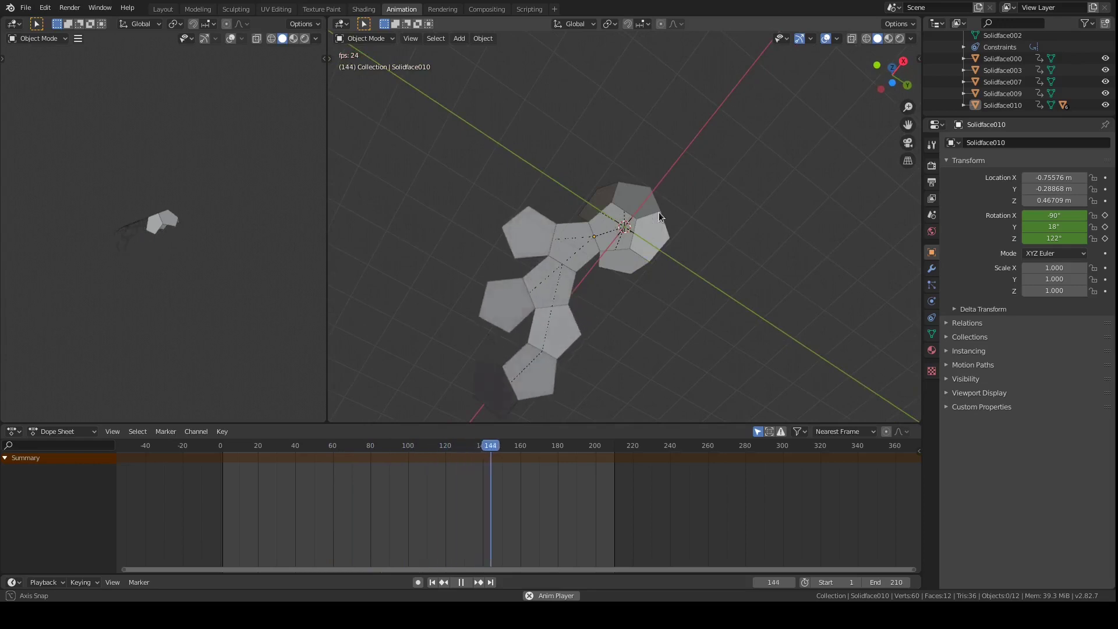
left_click(163, 9)
- Stop and rewind playback, delete Solidface002's hierarchy of 12 objects, and enlarge the viewport
key("space")
key("shift+Left")
left_click(986, 85)
right_click(986, 85)
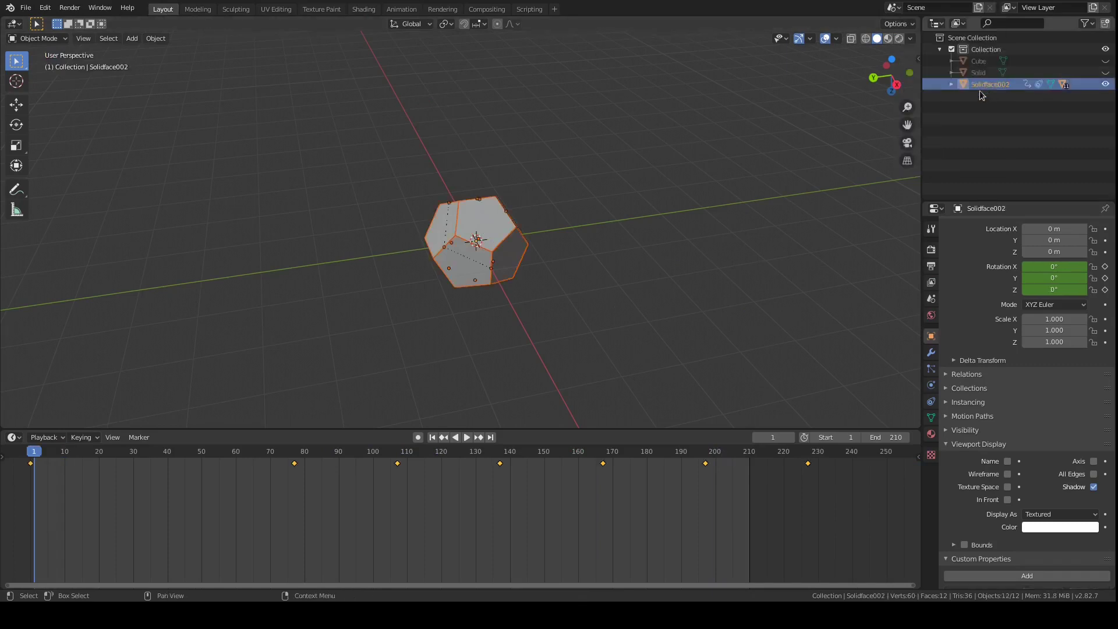
key("x")
left_click(576, 156)
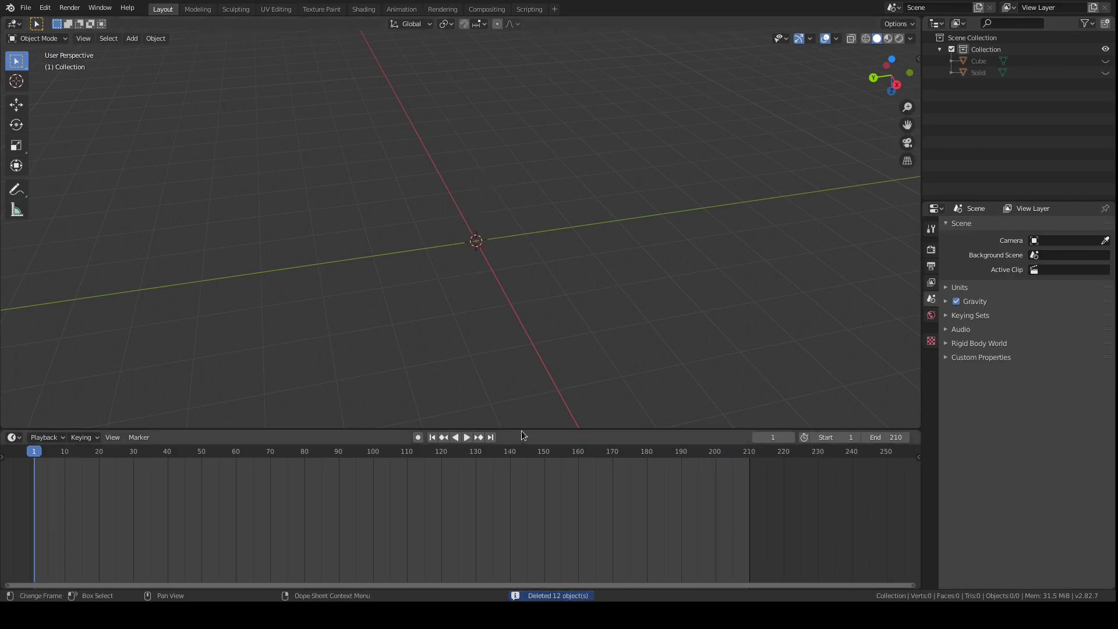
left_click_drag(523, 429, 537, 486)
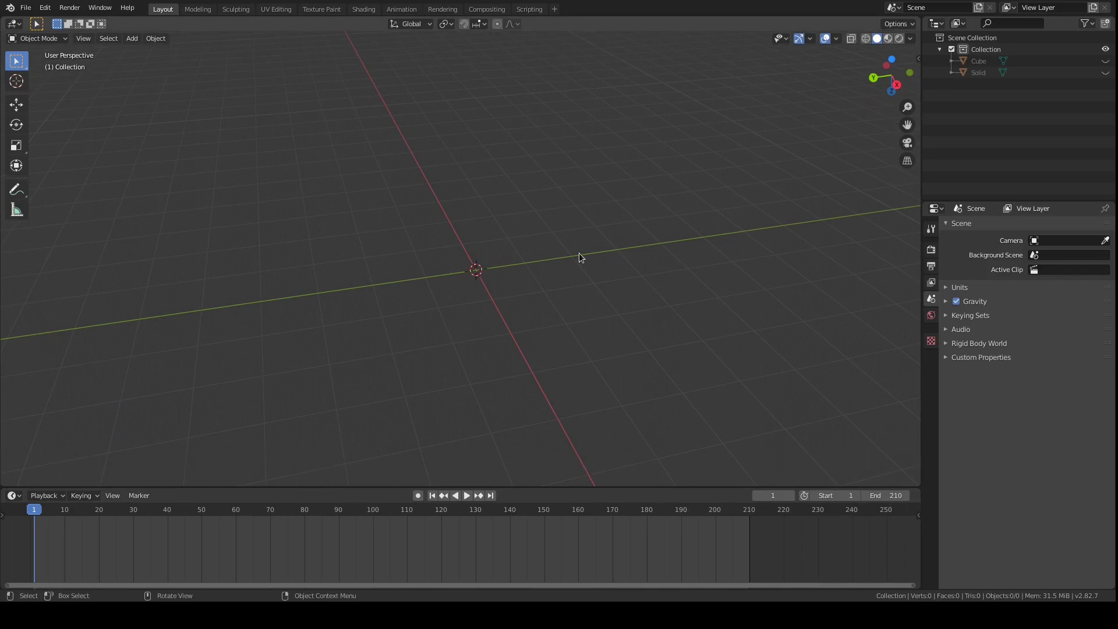
middle_click_drag(579, 253, 547, 324)
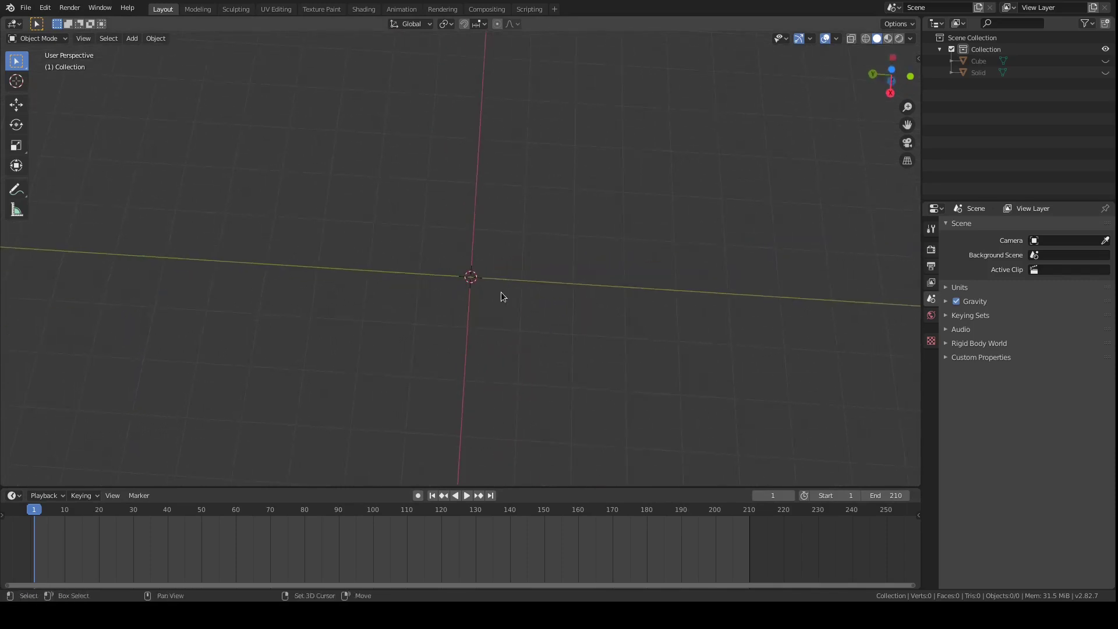
- Add a new Plane mesh at the origin
key("shift+a")
mouse_move(501, 290)
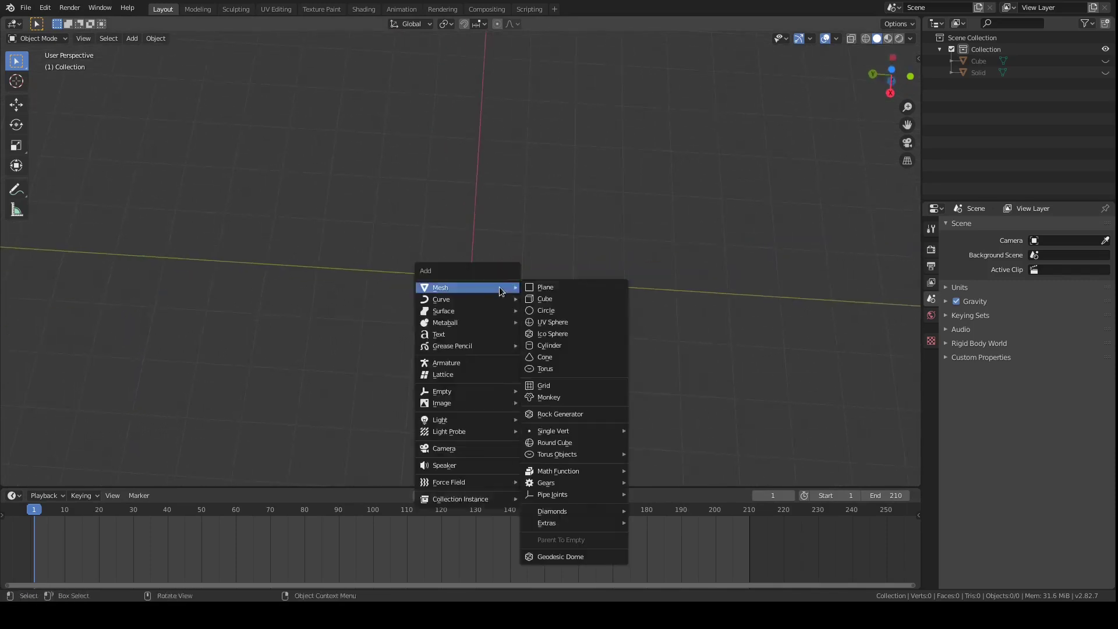
left_click(574, 288)
scroll(519, 270, "up", 4)
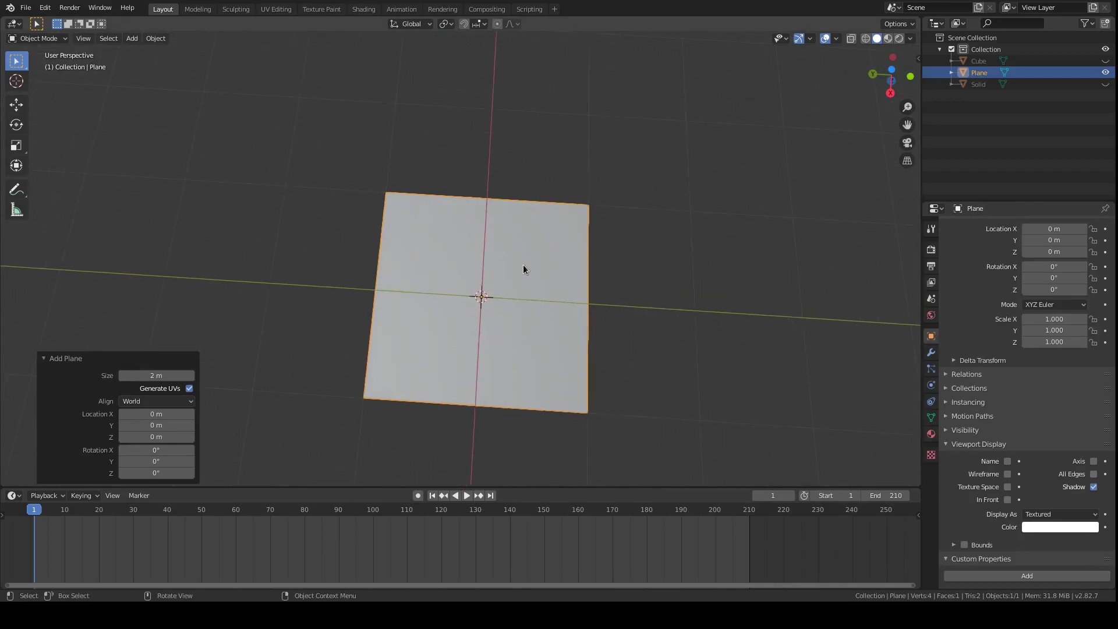
scroll(517, 270, "down", 4)
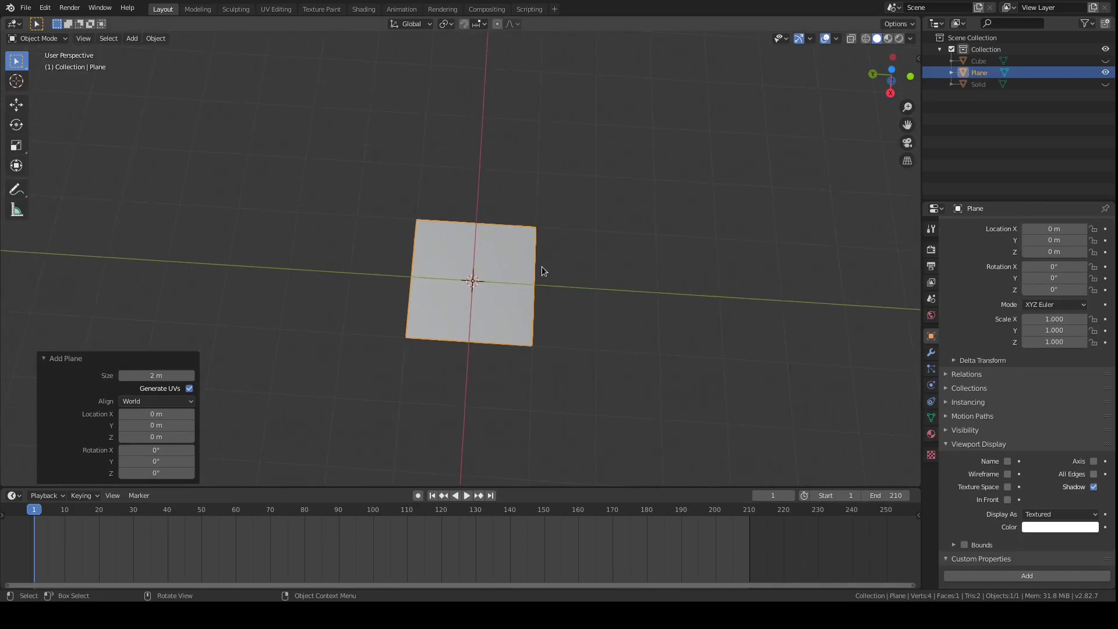
- Split the plane with 7 loop cuts into 8 strips and select the leftmost strip
key("shift+space")
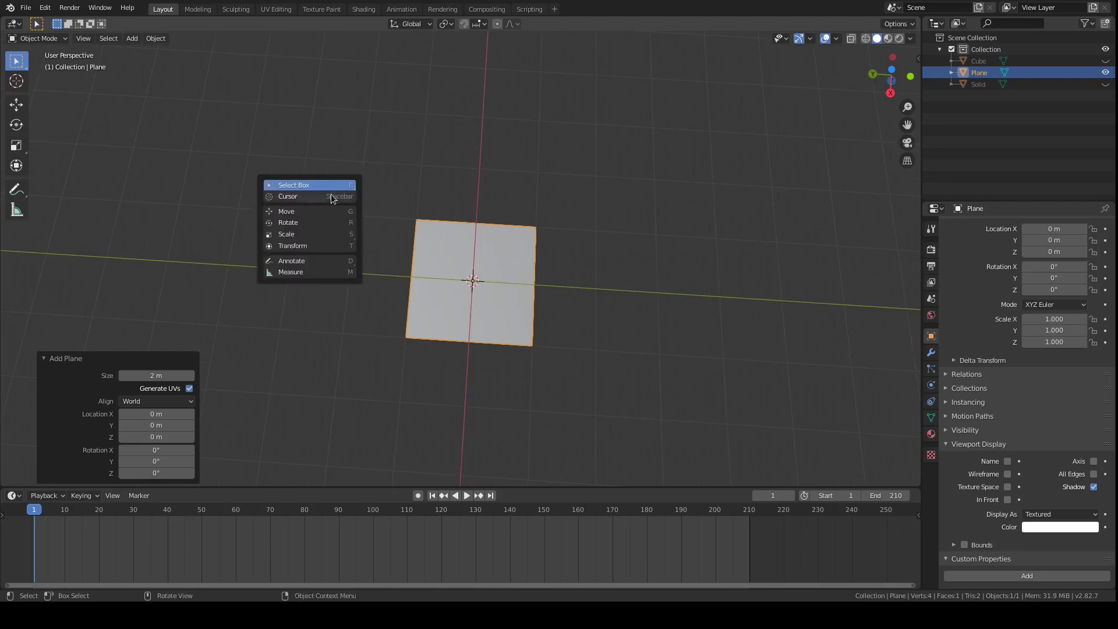
key("Tab")
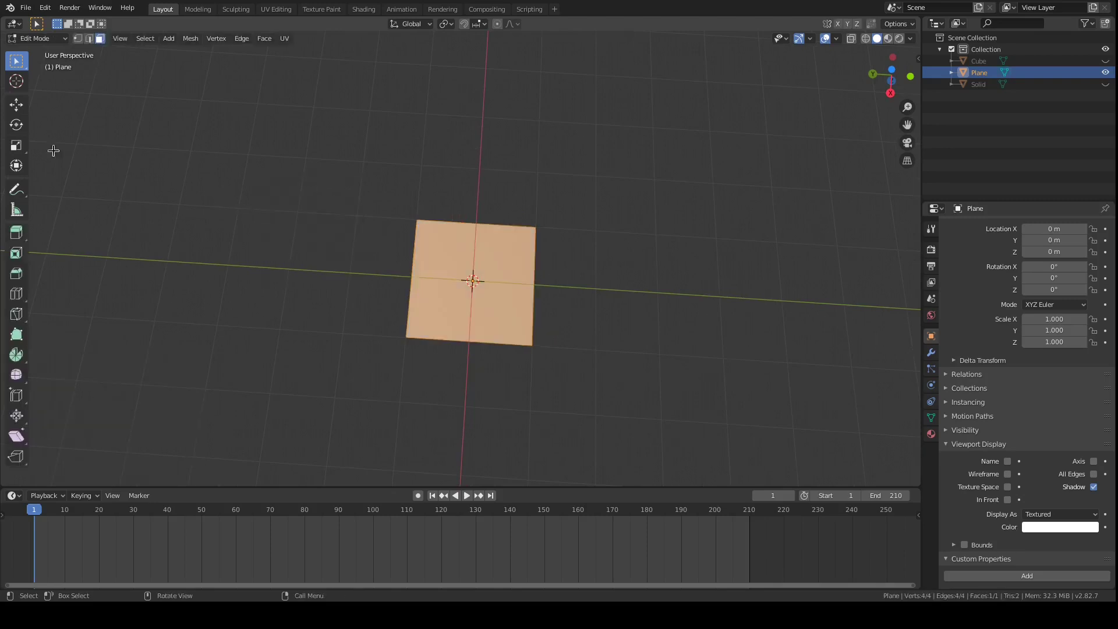
left_click(17, 293)
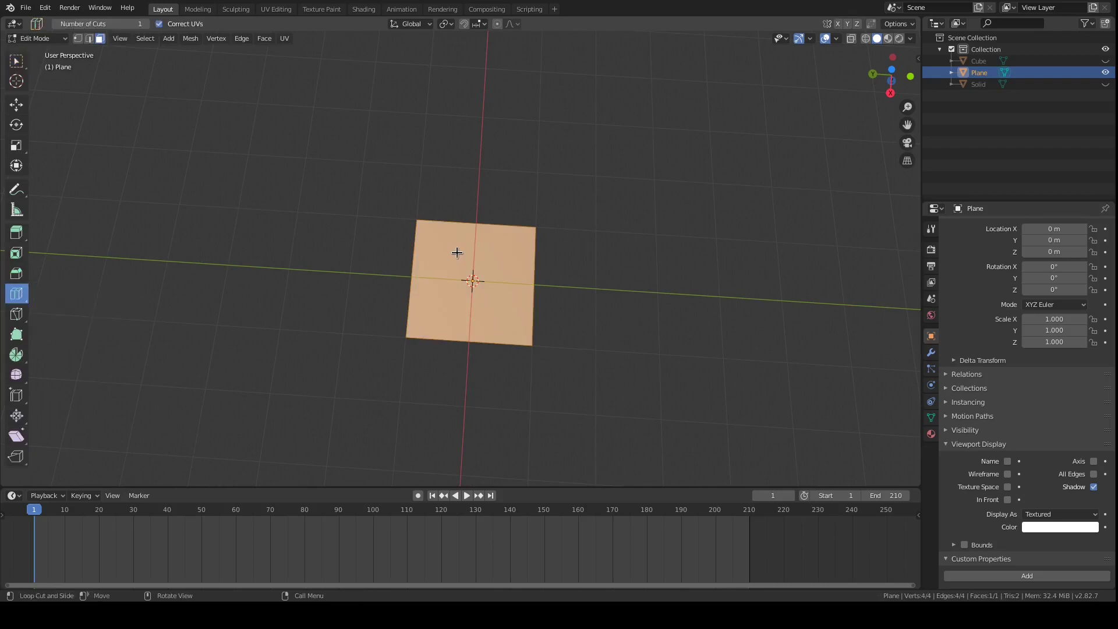
left_click_drag(458, 221, 443, 226)
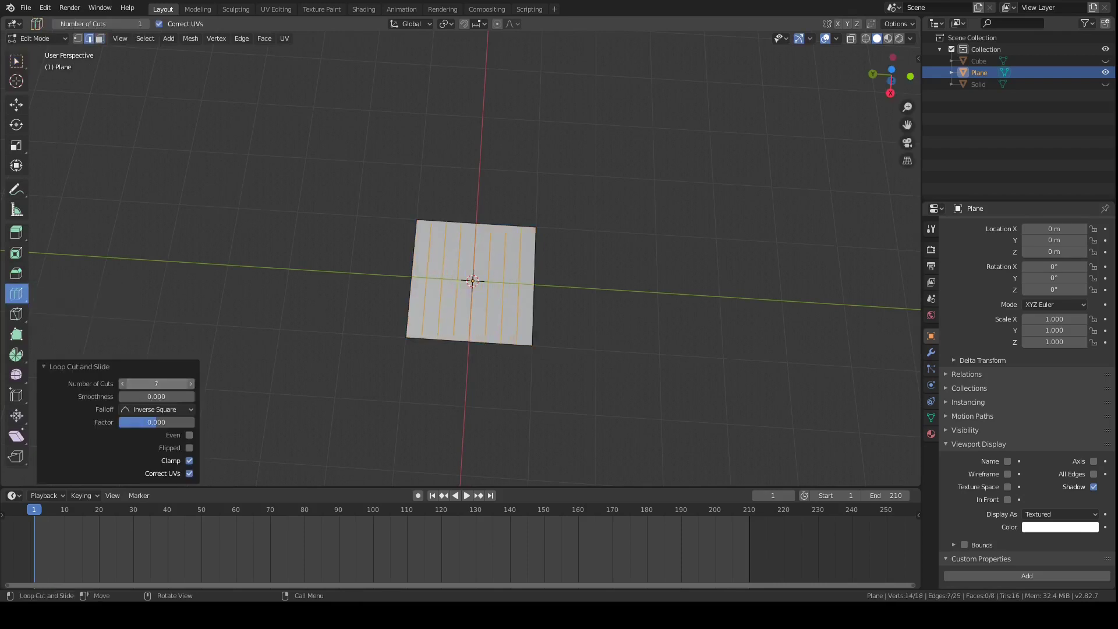
scroll(510, 373, "up", 4)
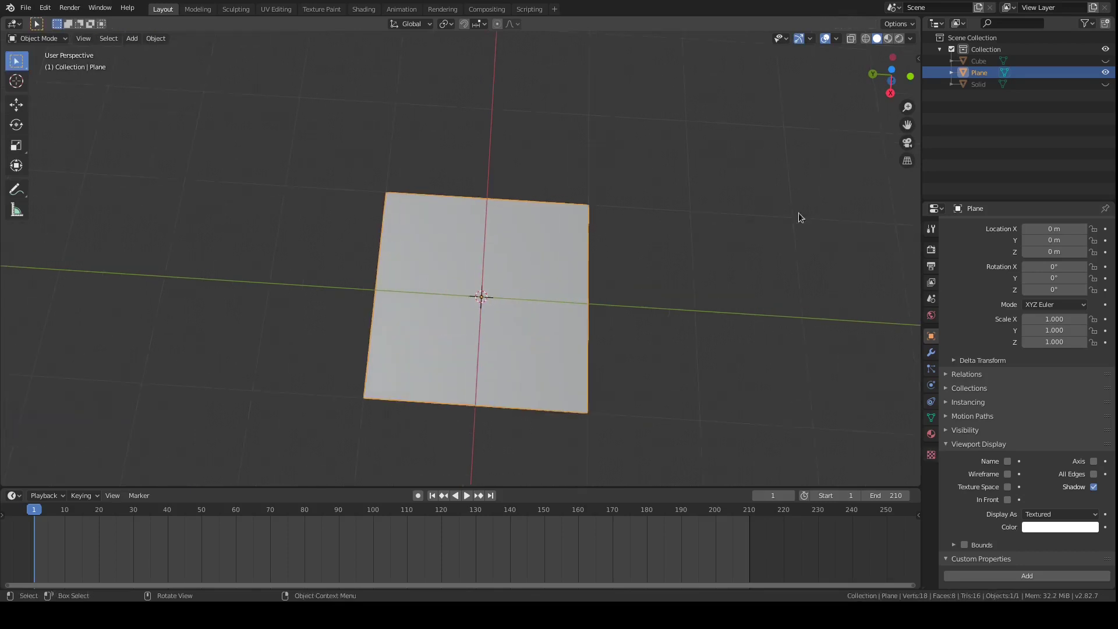
left_click(395, 252)
key("ctrl+z")
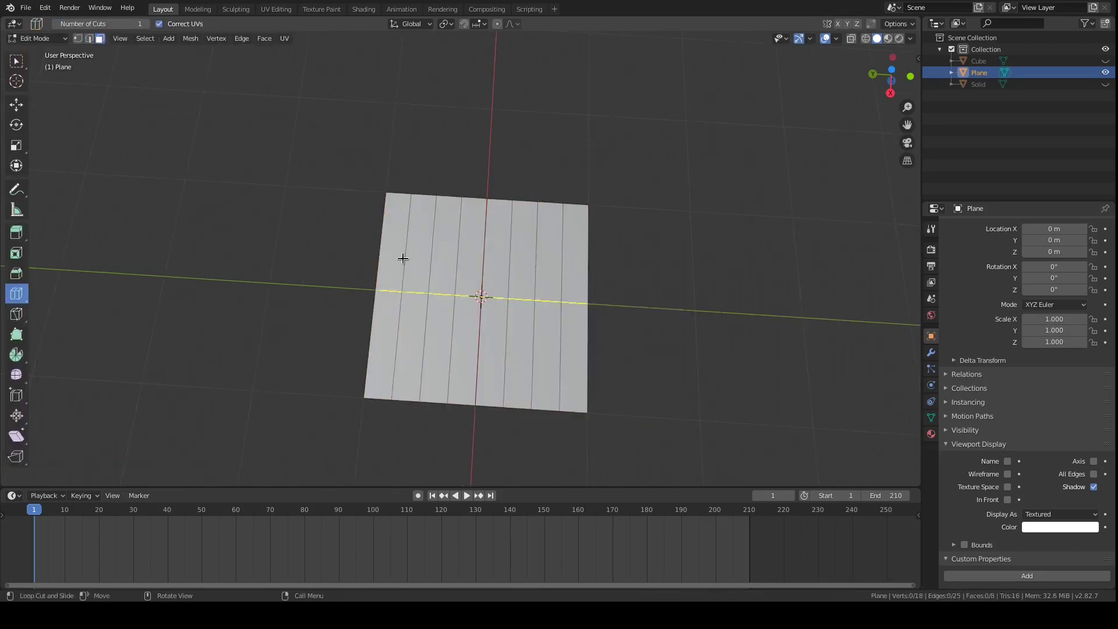
key("shift+space")
left_click(319, 114)
left_click(399, 233)
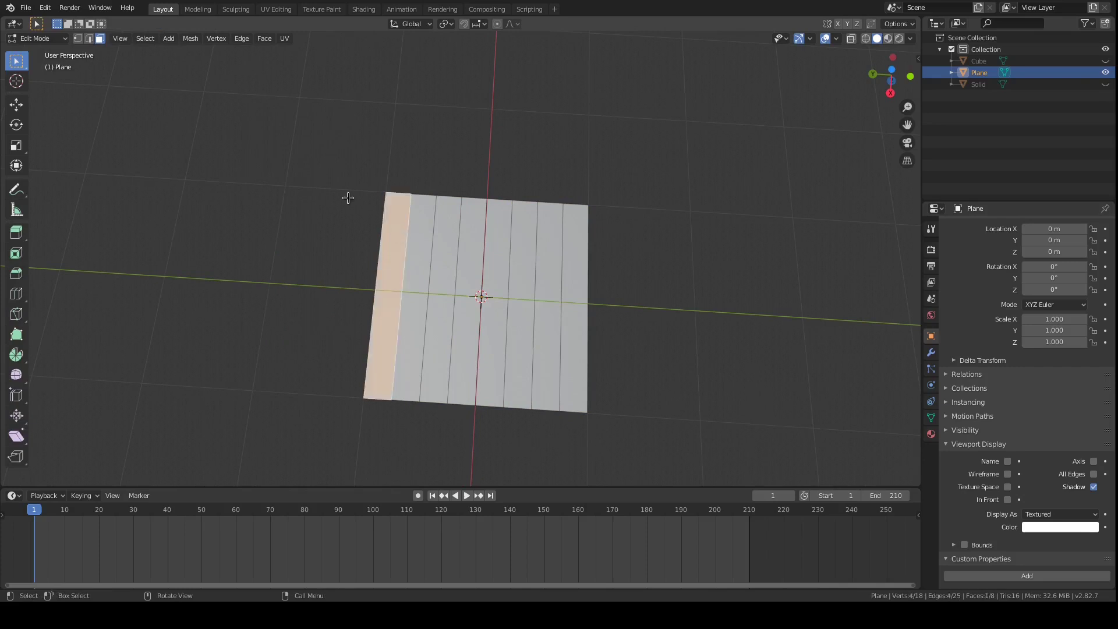
key("Tab")
- Run Origamify on the striped plane and hide the original Plane
key("F3")
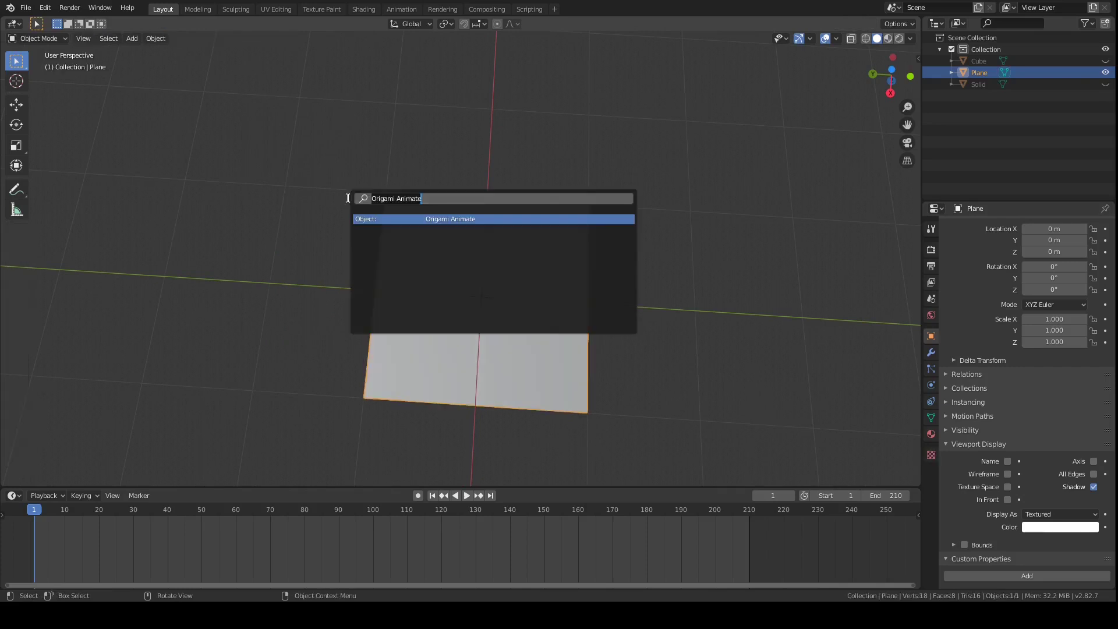
type("origami")
key("Return")
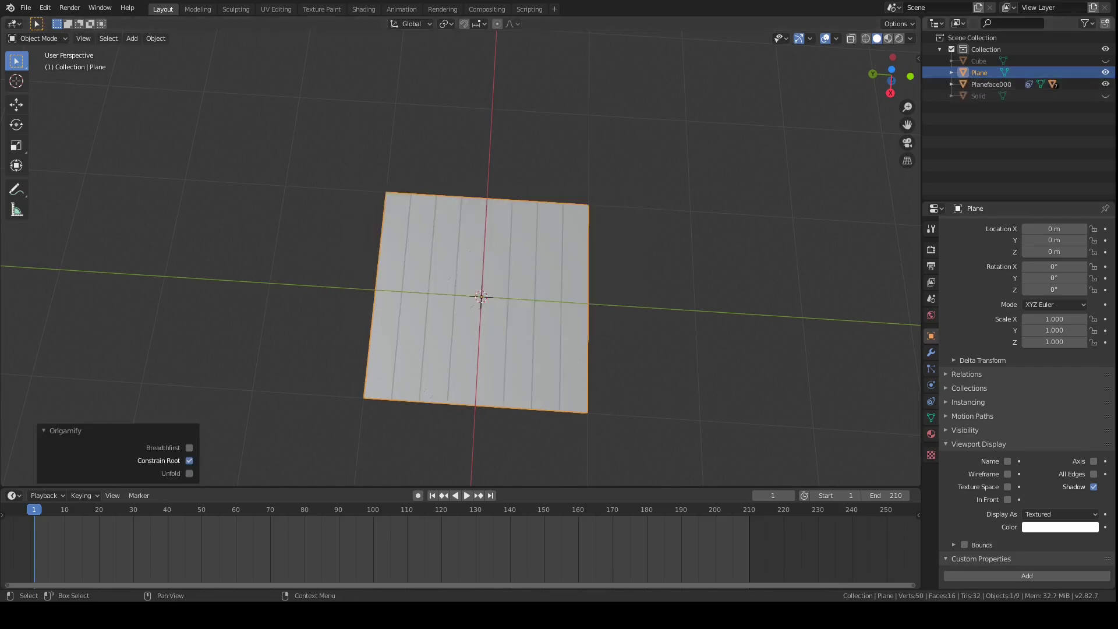
left_click(1105, 72)
- Select Planeface000 with its child strips, rotate them about 30° on X, then clear rotation
left_click(986, 84)
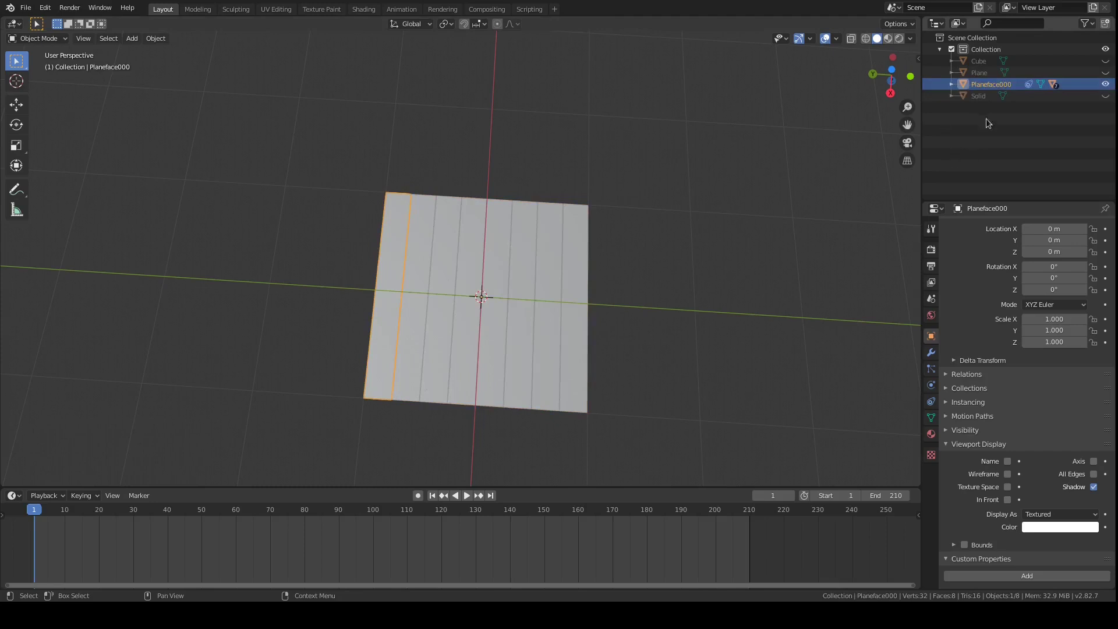
right_click(989, 84)
left_click(995, 132)
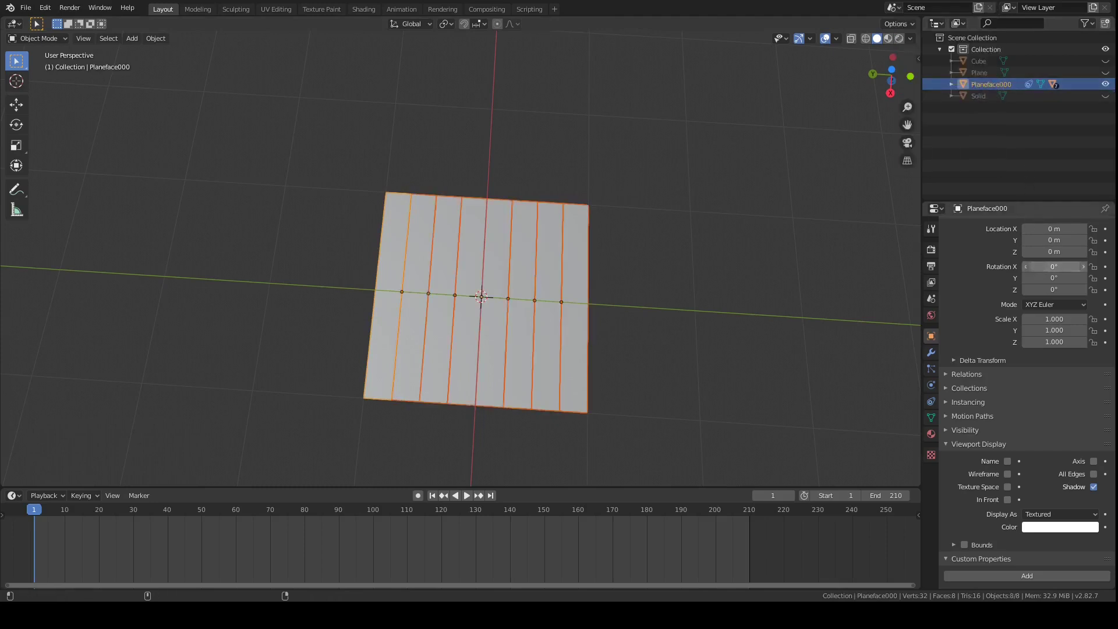
mouse_move(1054, 266)
left_mouse_down()
mouse_move(1083, 266)
mouse_move(1041, 266)
left_mouse_up()
key("alt+r")
key("Tab")
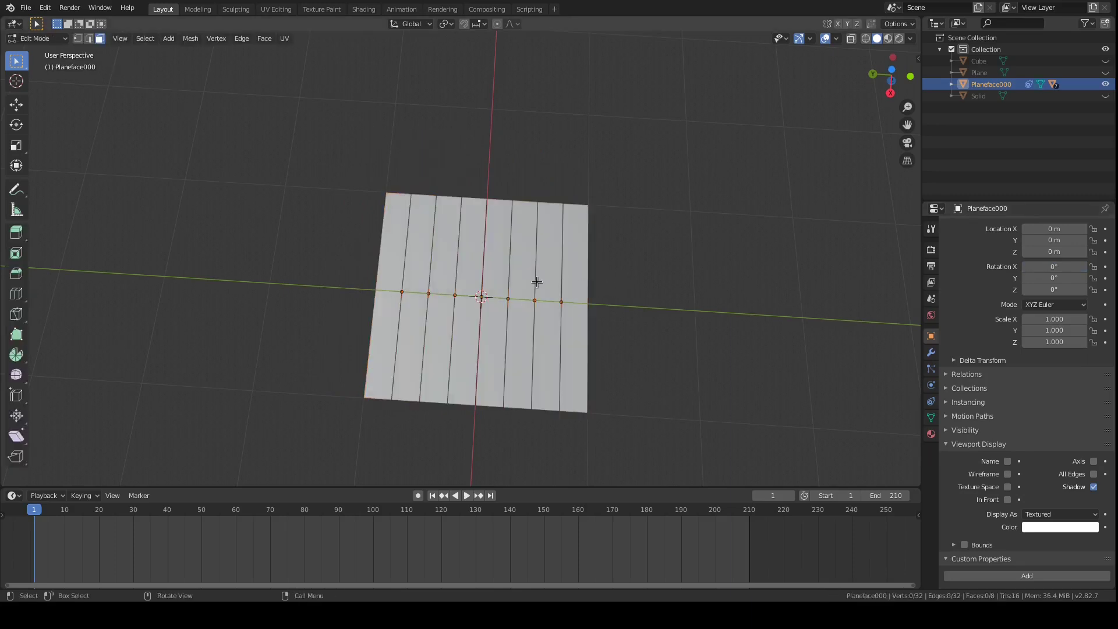
right_click(981, 85)
key("Tab")
- Delete Planeface000 and all its strip pieces
key("a")
key("x")
left_click(756, 167)
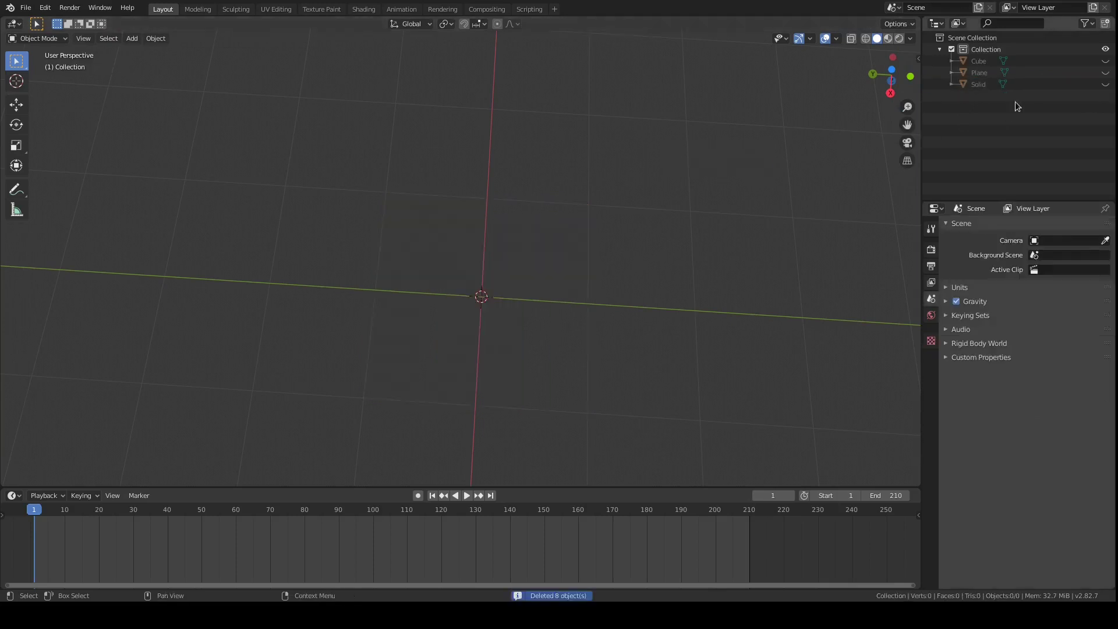
- Unhide the Plane, enter Edit Mode and lengthen the face normal display in Overlays
left_click(1105, 73)
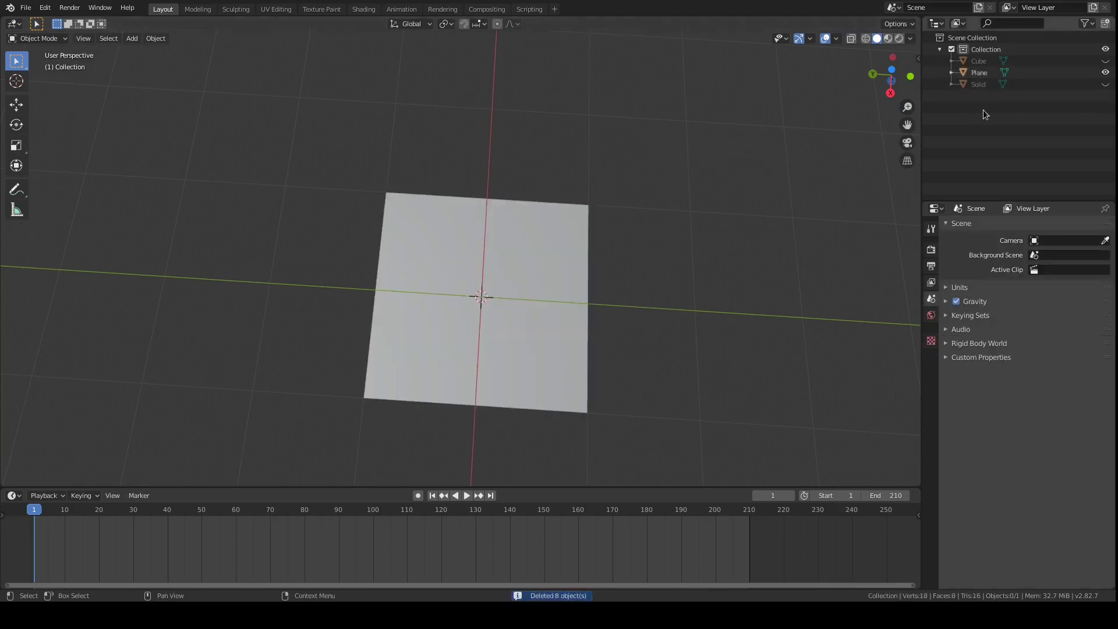
left_click(539, 294)
key("Tab")
middle_click_drag(450, 295, 788, 99)
key("alt+a")
left_click(810, 39)
left_click(836, 39)
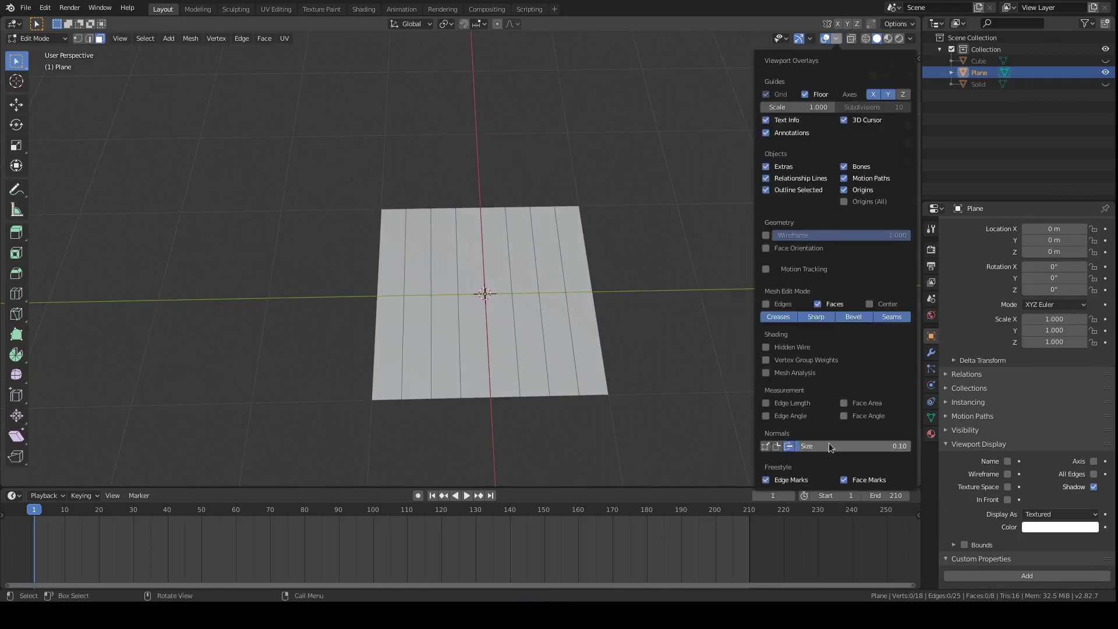
left_click_drag(829, 442, 908, 443)
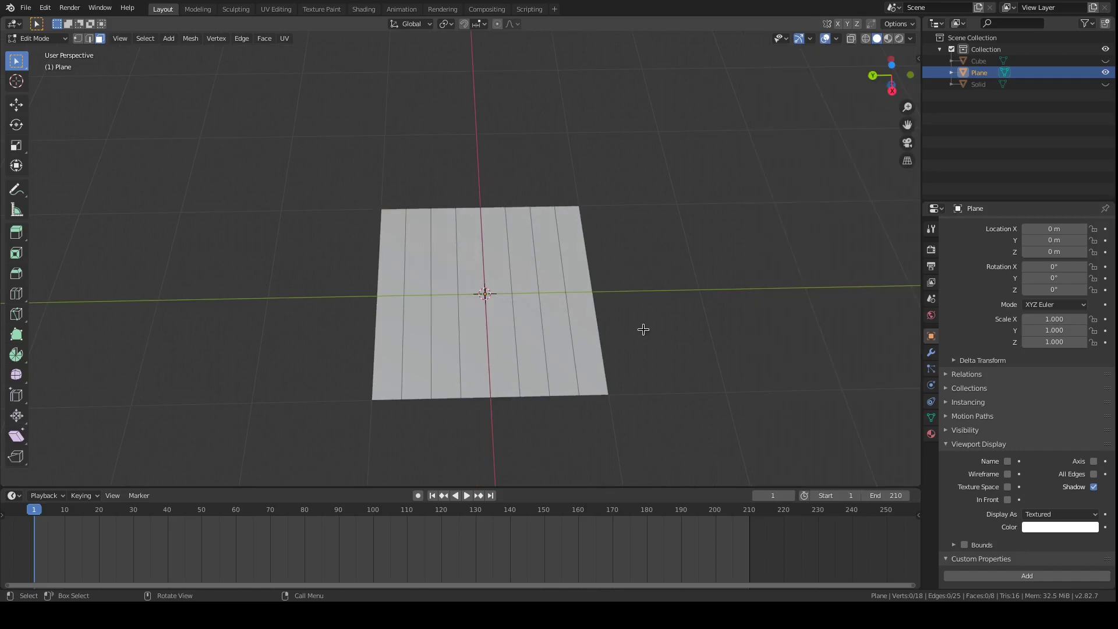
middle_click_drag(642, 329, 524, 209)
left_click(836, 38)
left_click_drag(863, 452, 817, 451)
middle_click_drag(582, 288, 464, 266)
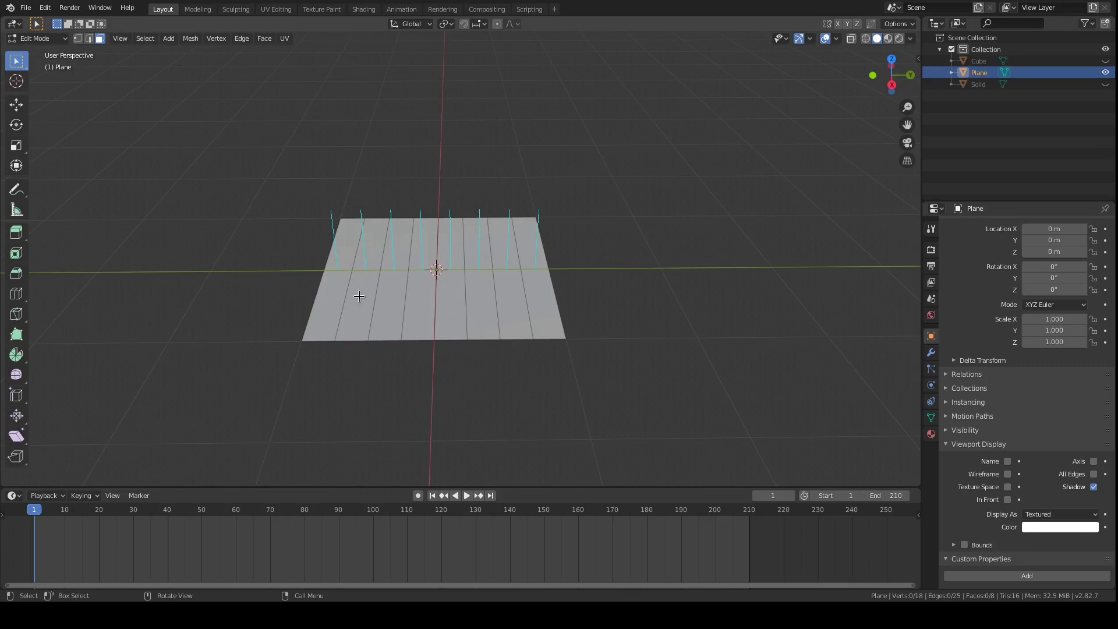
- Select four alternating strips and flip their normals via Mesh > Normals > Flip
left_click(359, 297)
left_click(425, 297, "shift")
left_click(473, 298, "shift")
left_click(519, 277, "shift")
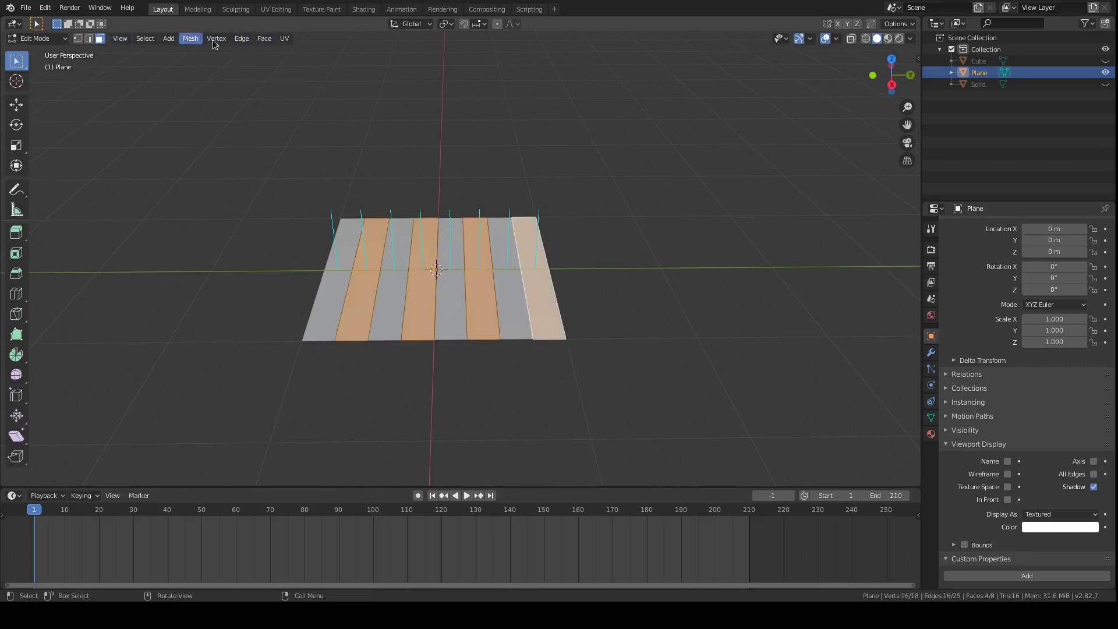
left_click(190, 37)
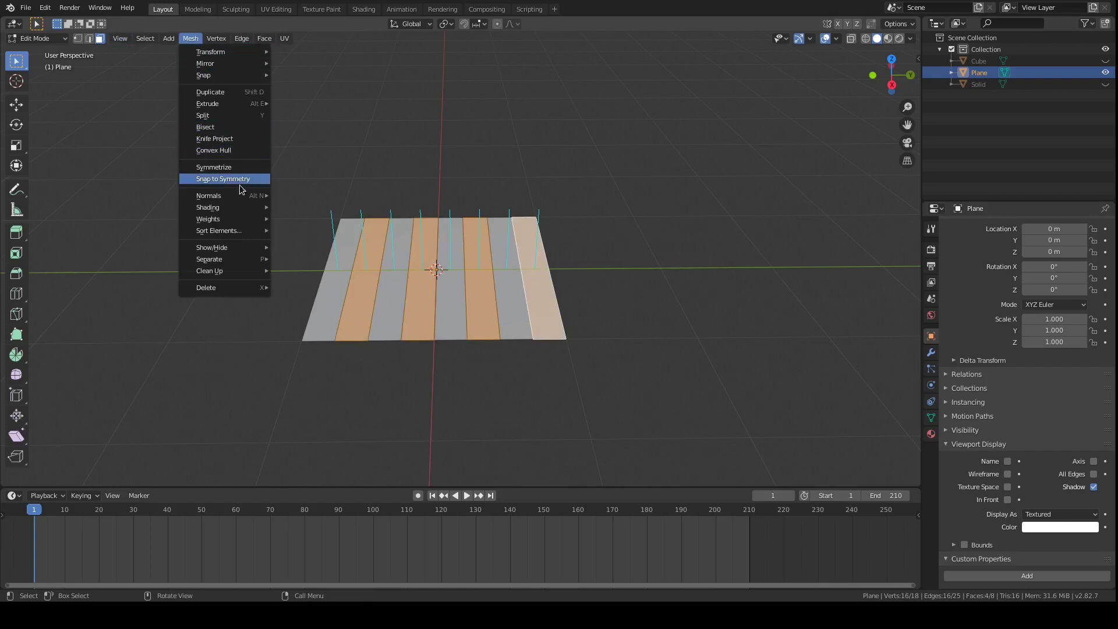
mouse_move(240, 194)
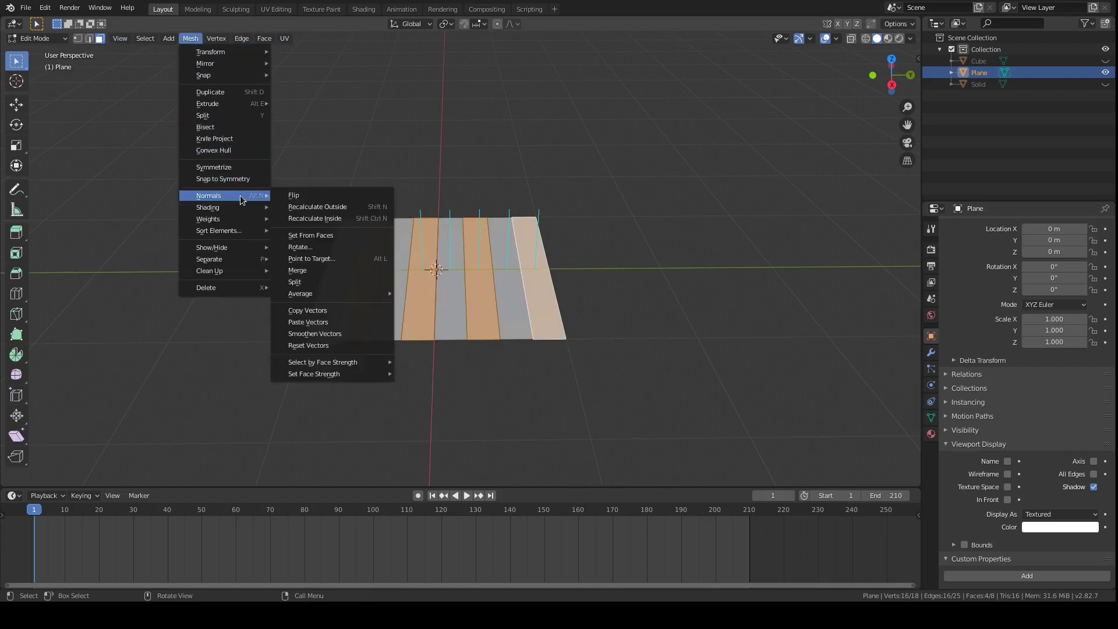
left_click(334, 198)
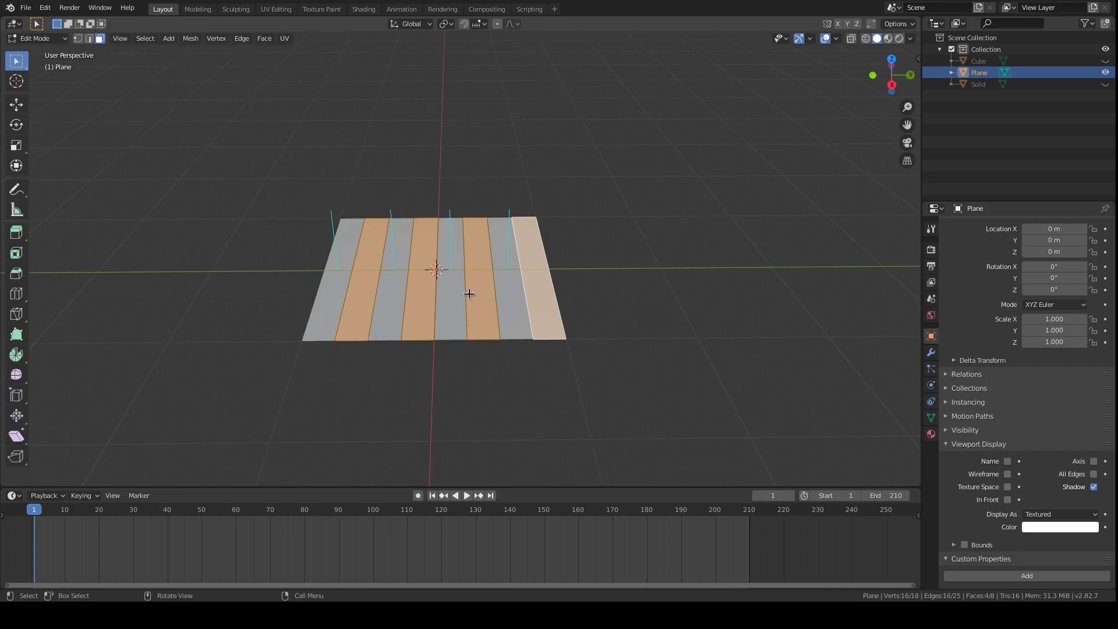
mouse_move(429, 338)
middle_mouse_down()
mouse_move(429, 282)
mouse_move(431, 332)
middle_mouse_up()
- In Object Mode, run Origamify on the Plane, hide it and select Planeface000
key("Tab")
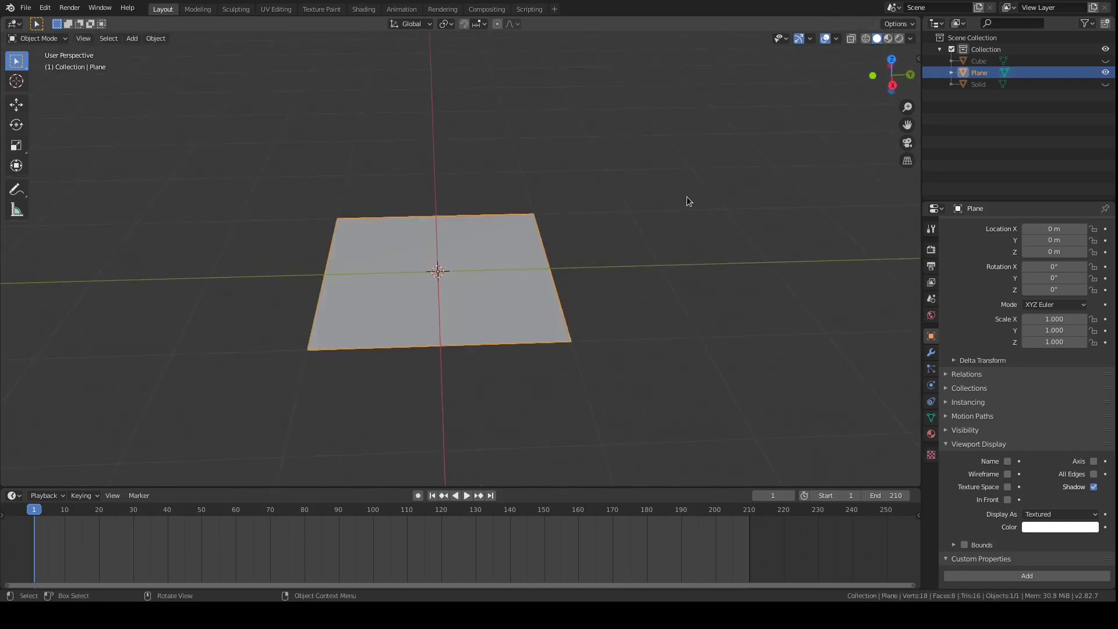
right_click(686, 197)
key("Escape")
key("F3")
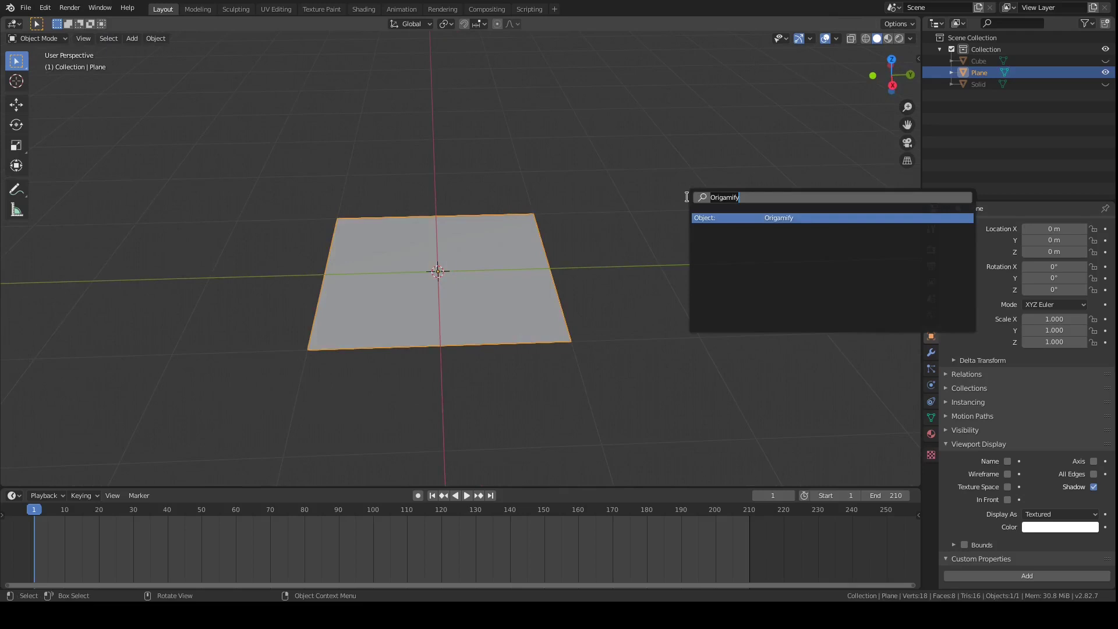
type("origa")
key("Return")
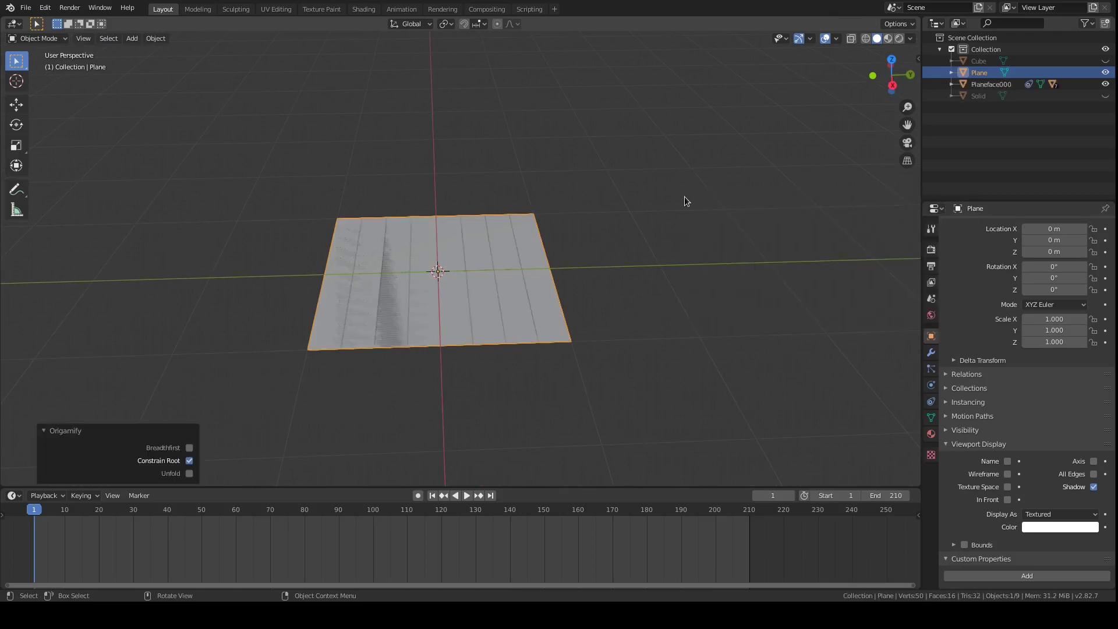
left_click(1104, 73)
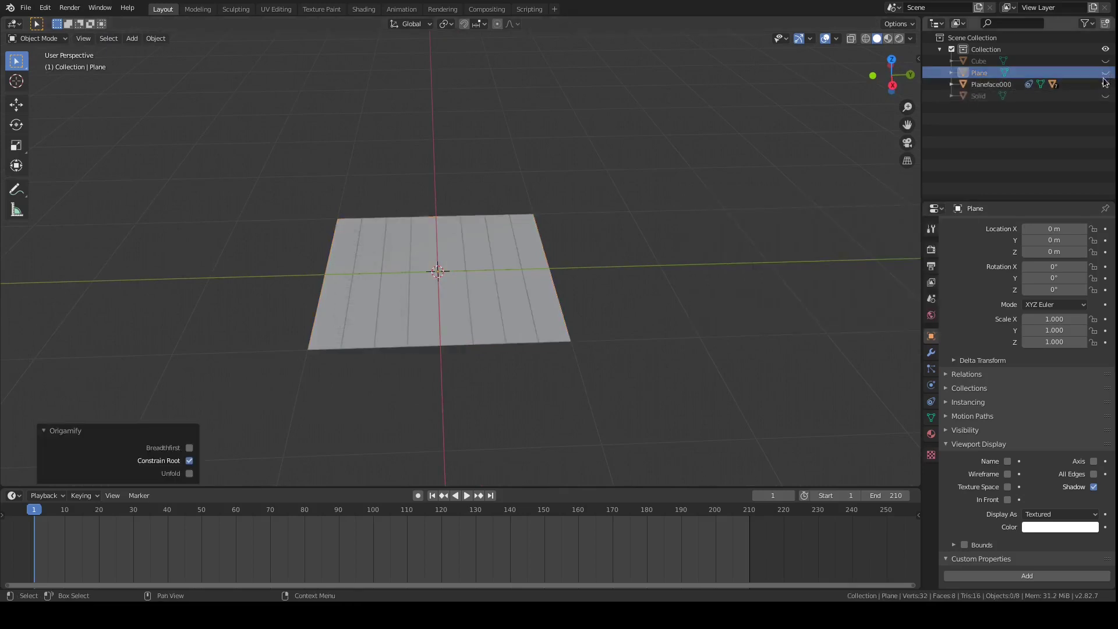
left_click(989, 84)
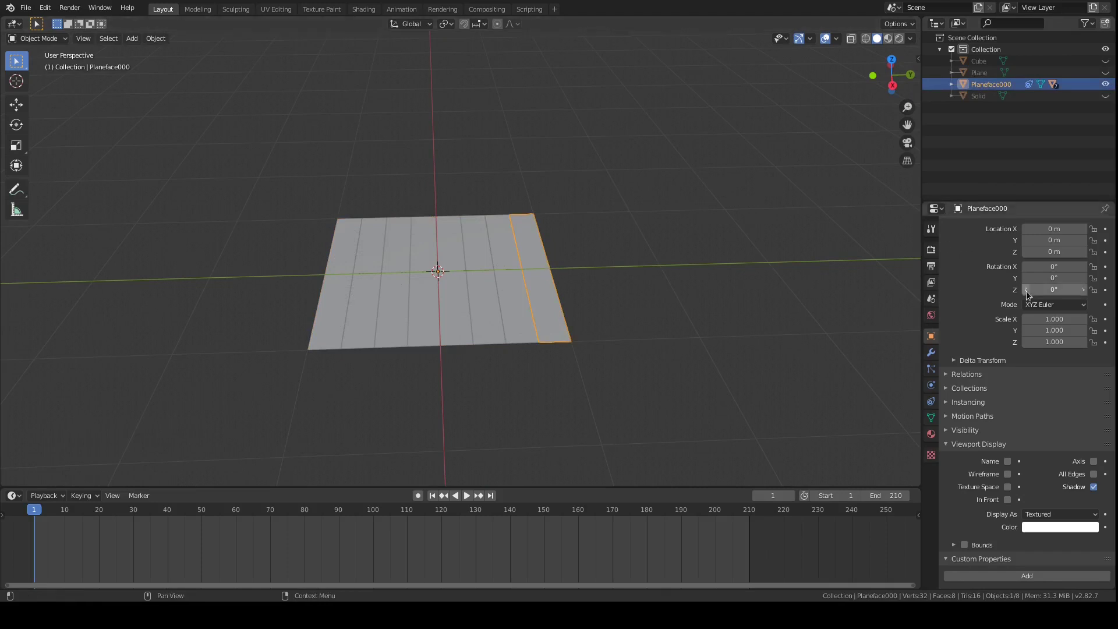
right_click(1000, 85)
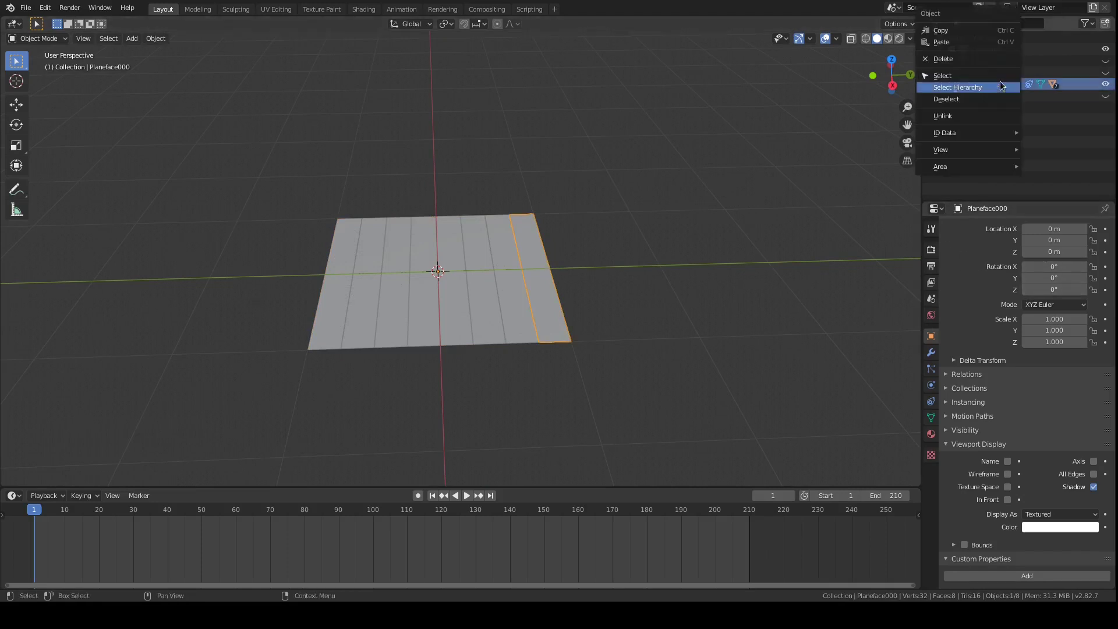
left_click(1001, 88)
mouse_move(1054, 266)
left_mouse_down()
mouse_move(1112, 266)
mouse_move(1065, 266)
left_mouse_up()
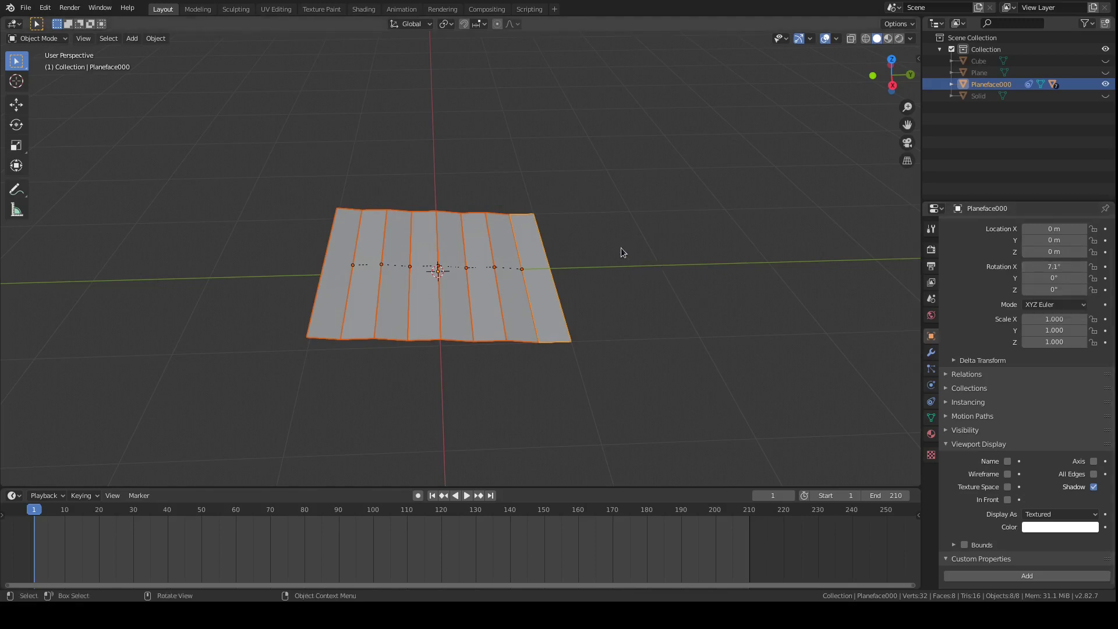
key("alt+r")
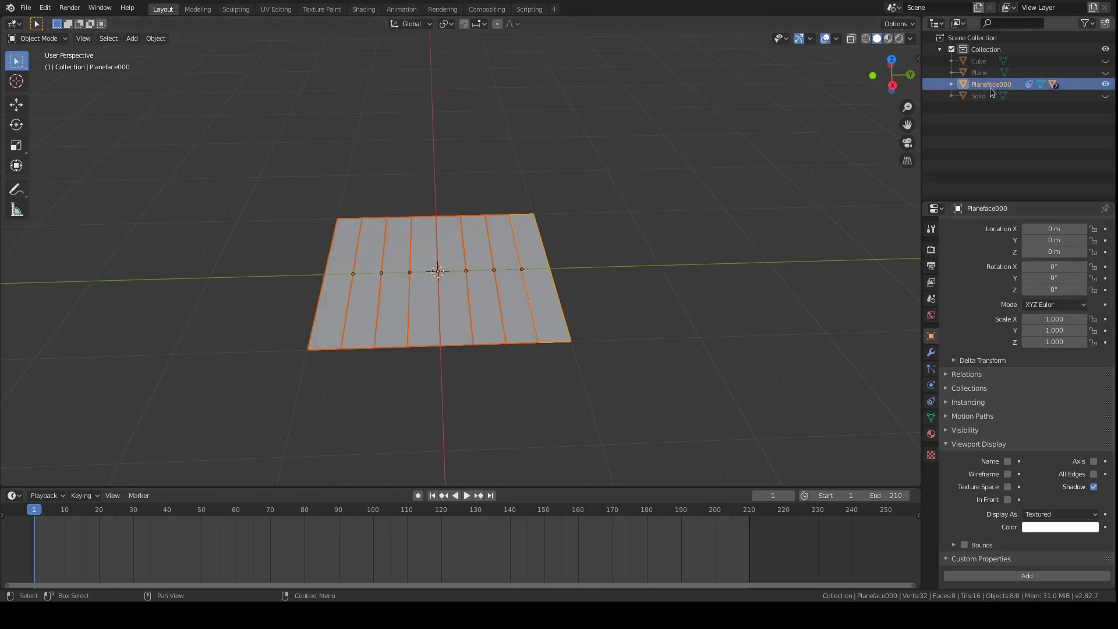
- Delete the old origami pieces and add a new plane mesh
key("x")
left_click(702, 185)
key("shift+a")
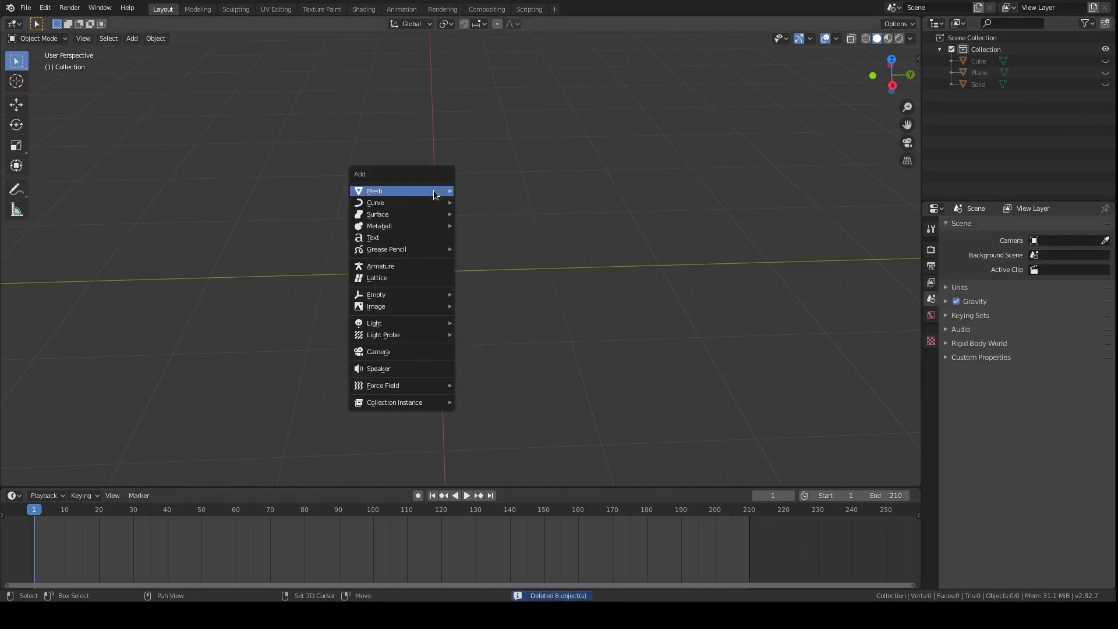
mouse_move(434, 194)
left_click(522, 191)
middle_click_drag(496, 217, 456, 285)
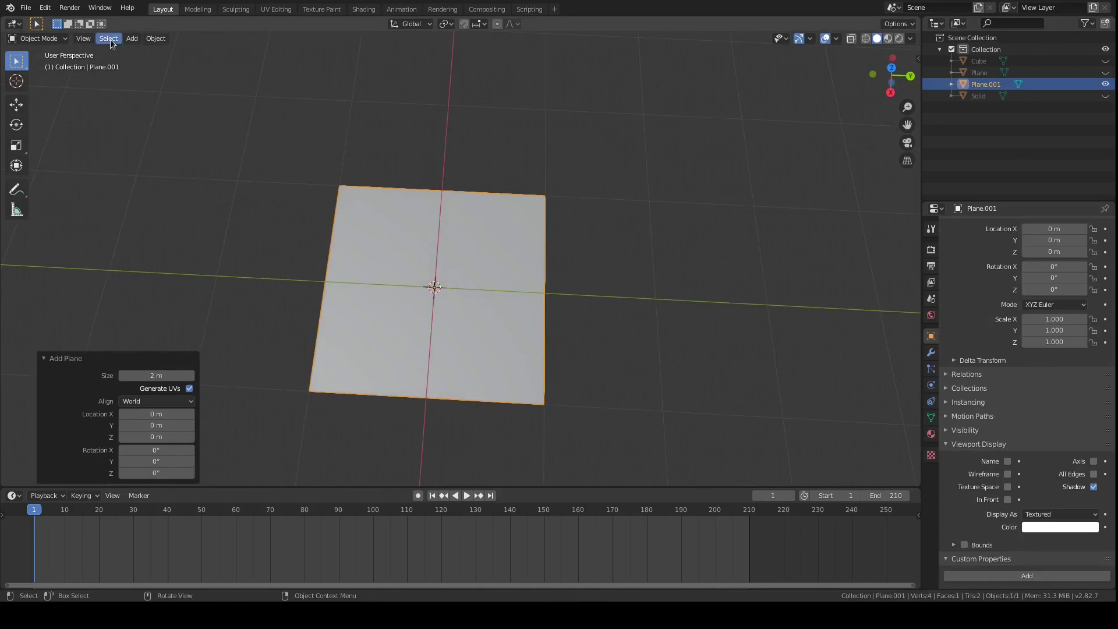
- Loop-cut the plane through the middle horizontally and vertically into four quadrants
key("Tab")
left_click(17, 294)
left_click(338, 270)
left_click(326, 272)
key("1")
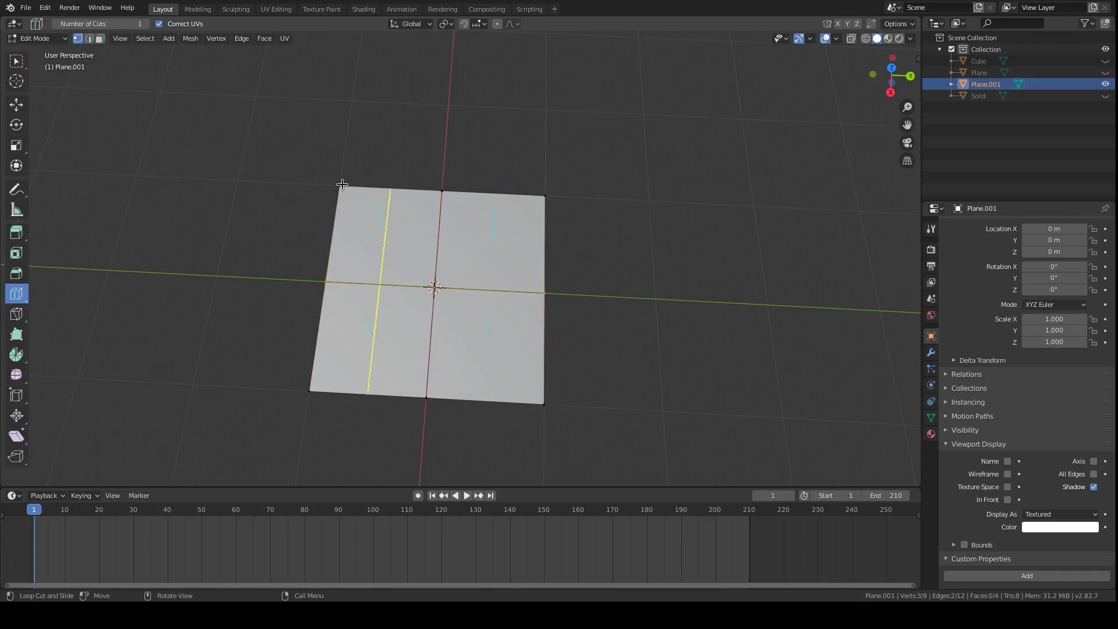
left_click(429, 183)
key("ctrl+z")
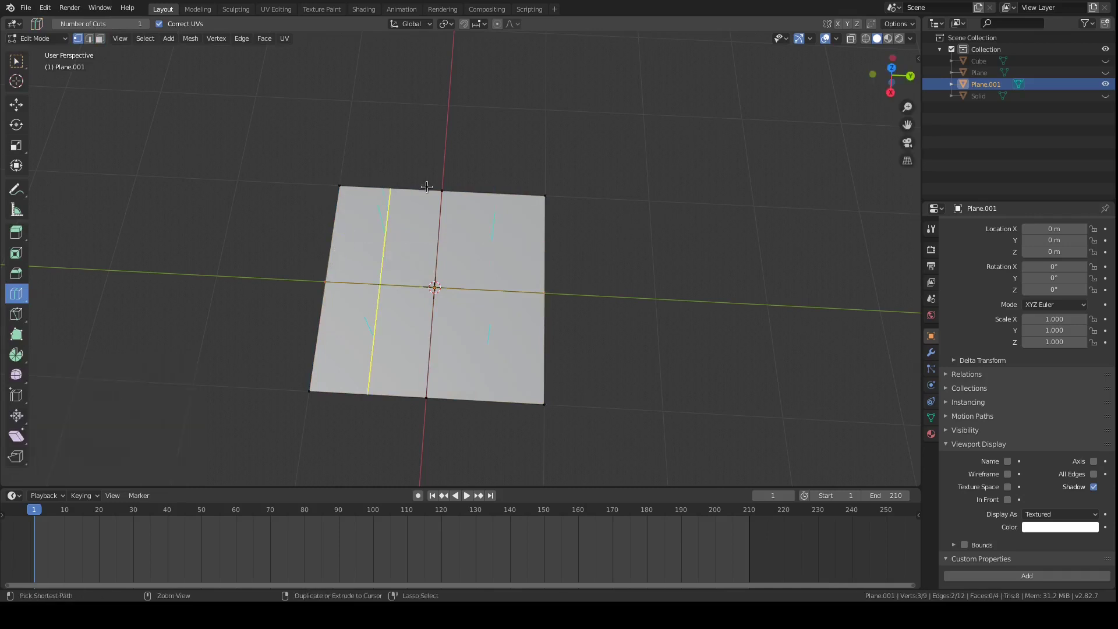
key("Tab")
key("Tab")
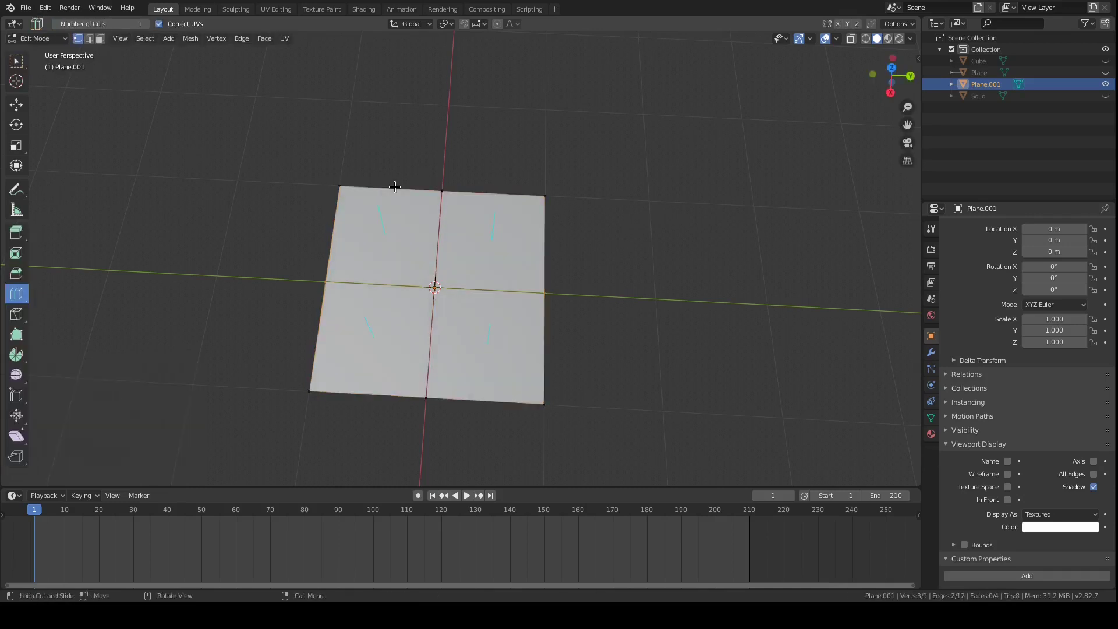
right_click(394, 186)
- Connect the plane's four side-midpoint vertices with diagonal edges, forming an inner diamond
left_click(389, 63)
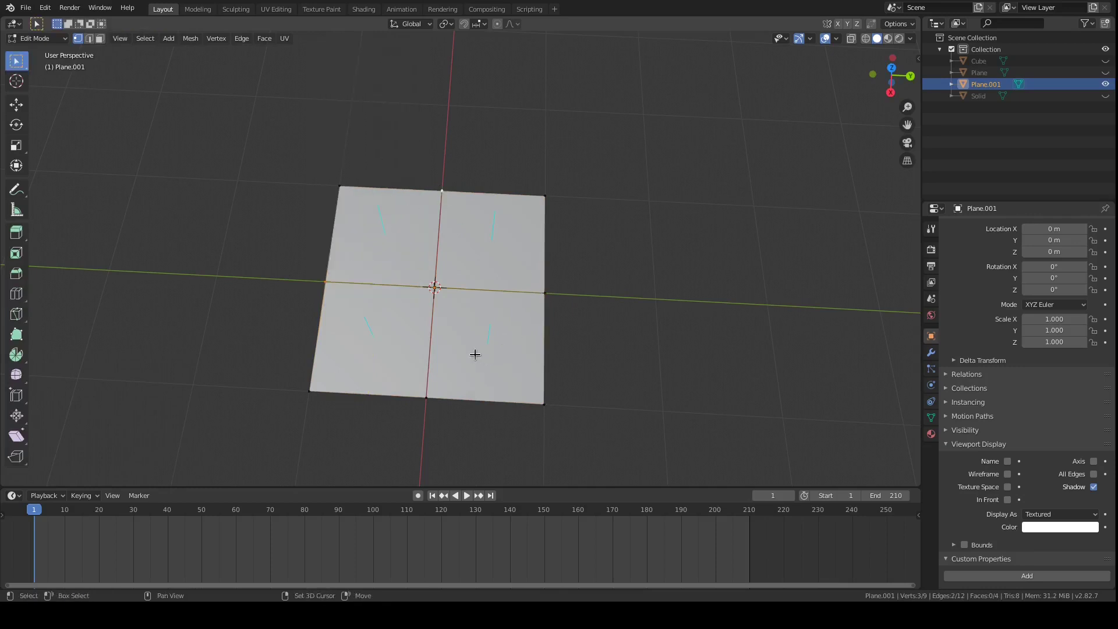
left_click(431, 388, "shift")
key("j")
left_click(544, 291, "shift")
key("j")
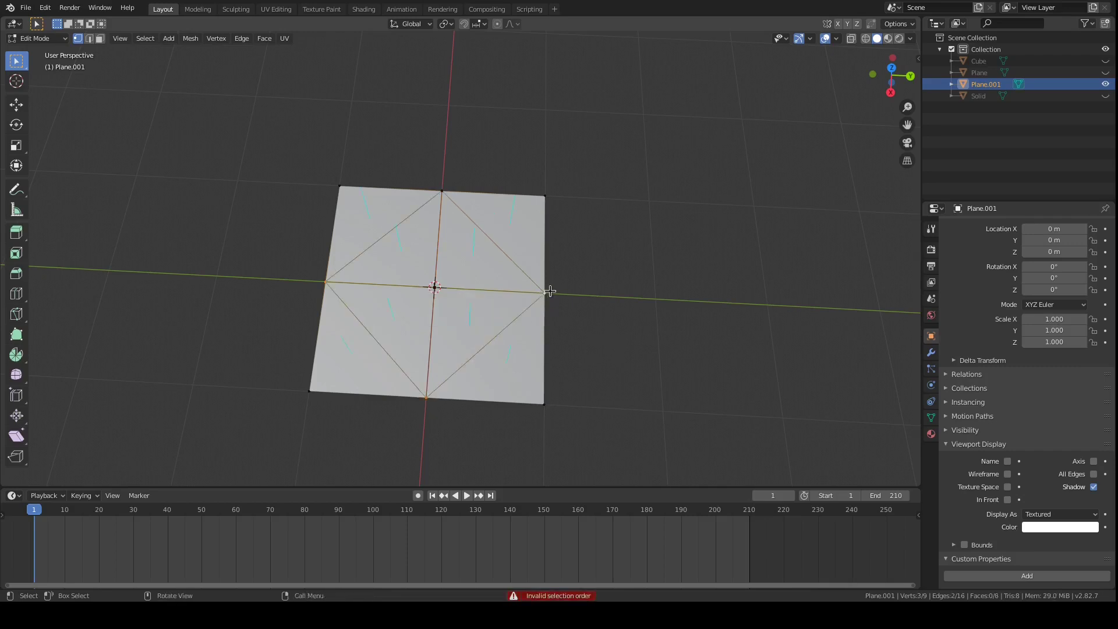
key("Tab")
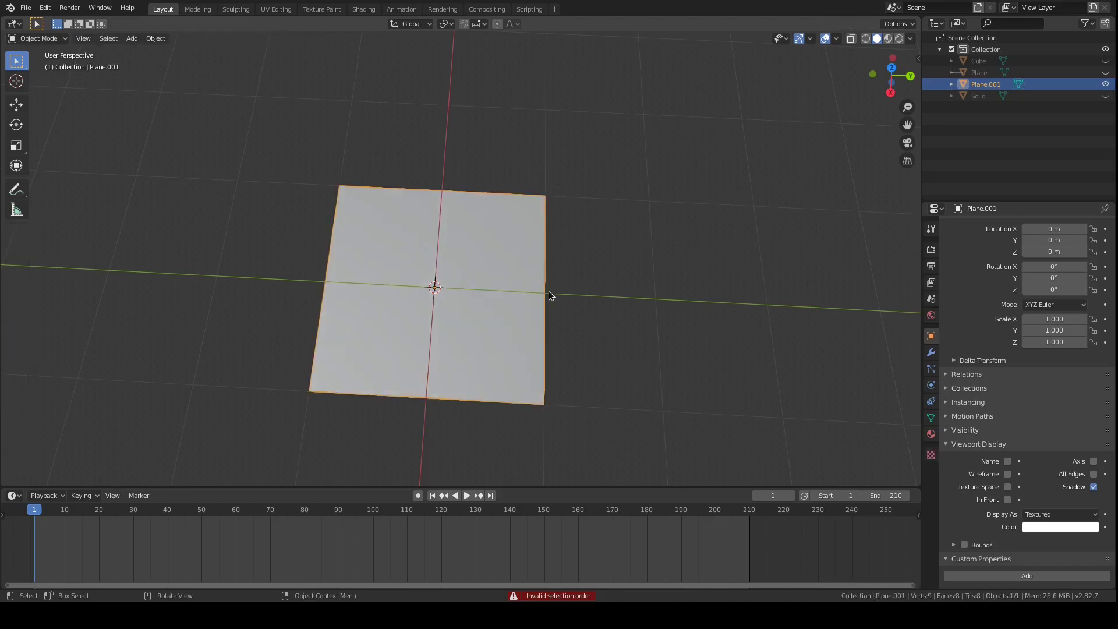
key("Tab")
middle_click_drag(390, 266, 403, 227)
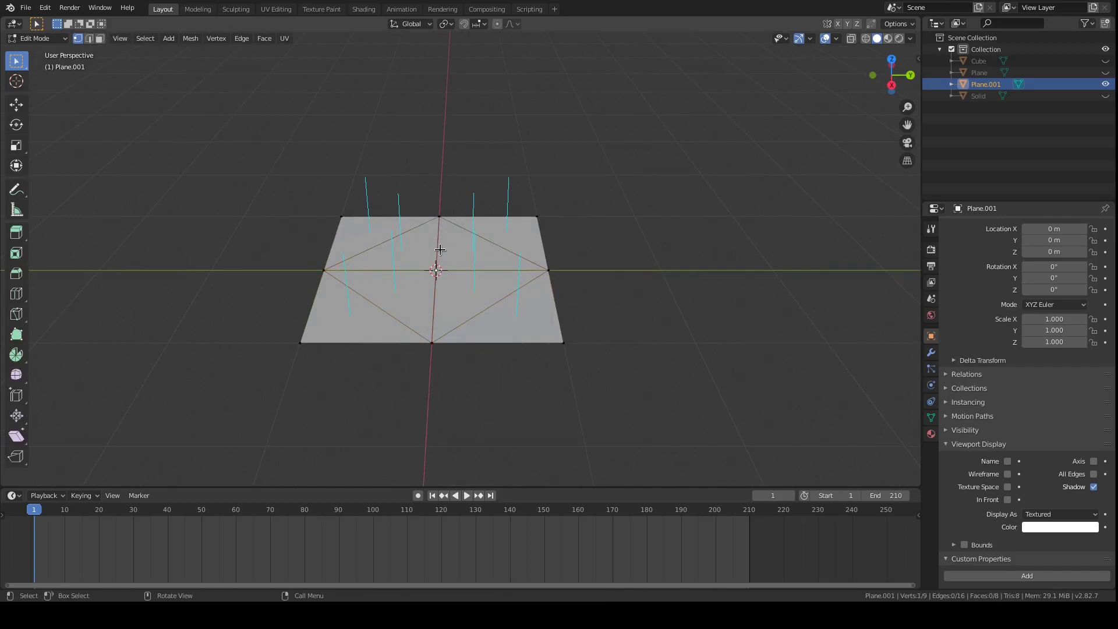
- Select all faces of the plane and stretch it 2x along X
left_click(463, 252)
left_click(416, 250)
left_click(417, 291)
left_click(485, 301)
middle_click_drag(486, 302, 463, 324)
key("Tab")
key("Tab")
type("asx2")
key("Return")
left_click(562, 250)
middle_click_drag(562, 249, 484, 233)
- Select the four inner diamond faces and flip their normals
left_click(433, 242)
left_click(468, 239, "shift")
left_click(452, 304, "shift")
left_click(419, 309, "shift")
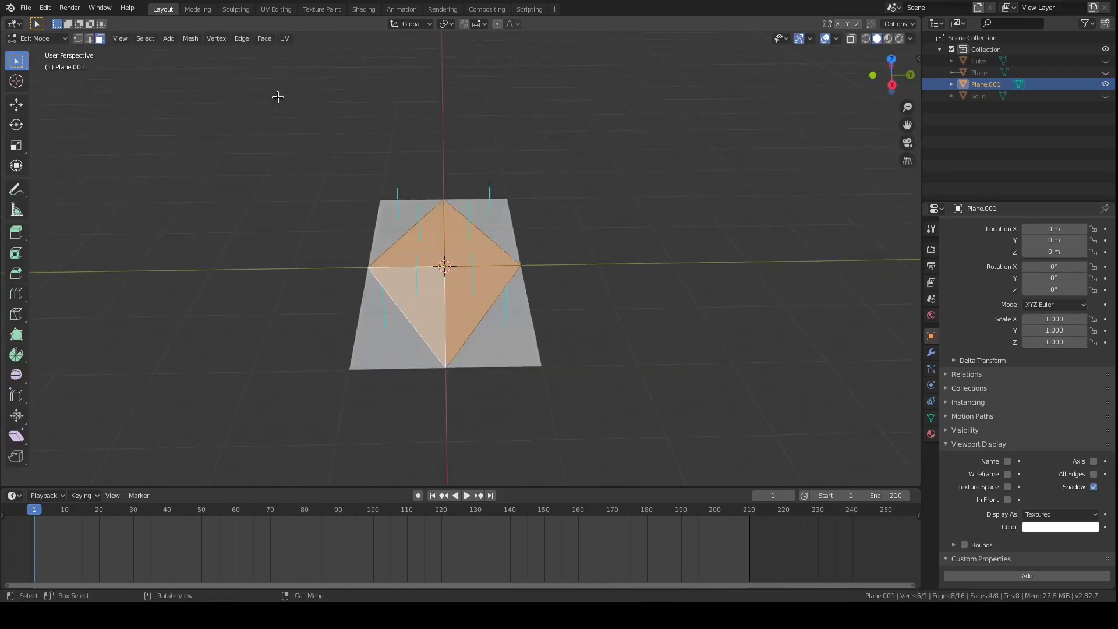
left_click(181, 38)
left_click(191, 39)
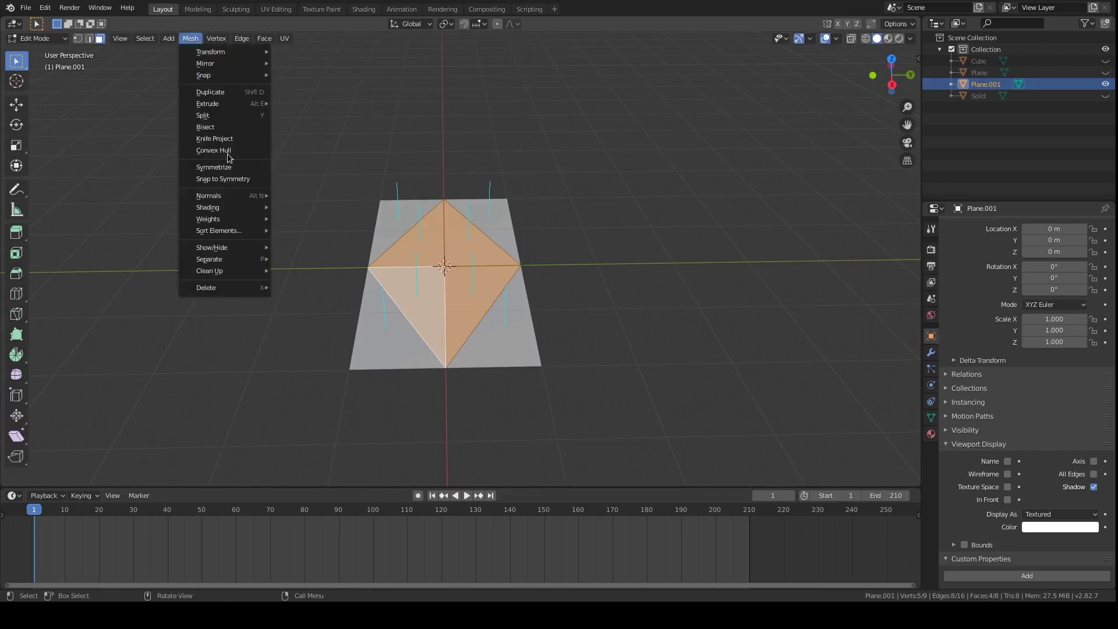
mouse_move(247, 195)
left_click(330, 193)
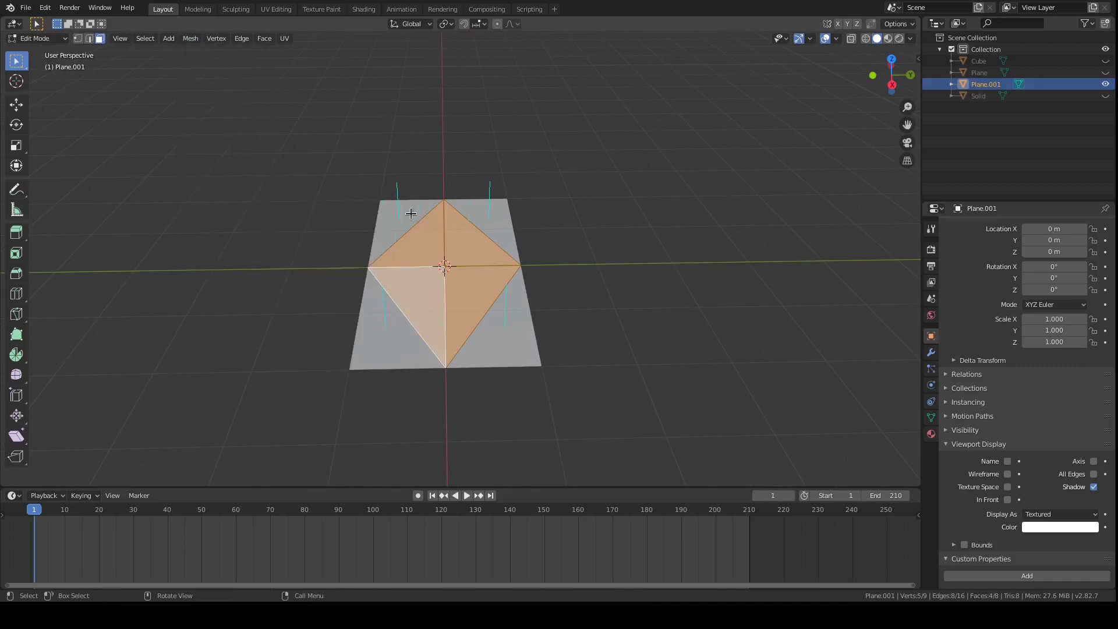
- Inspect the flipped diamond from several angles and switch to edge selection
middle_click_drag(442, 220, 468, 226)
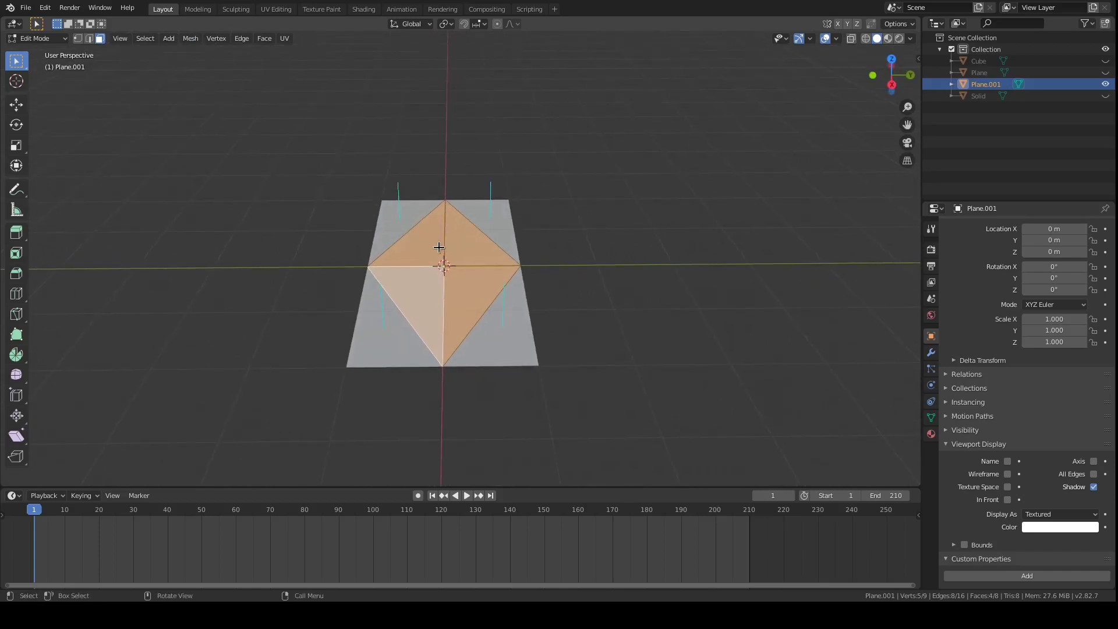
middle_click_drag(460, 255, 460, 292)
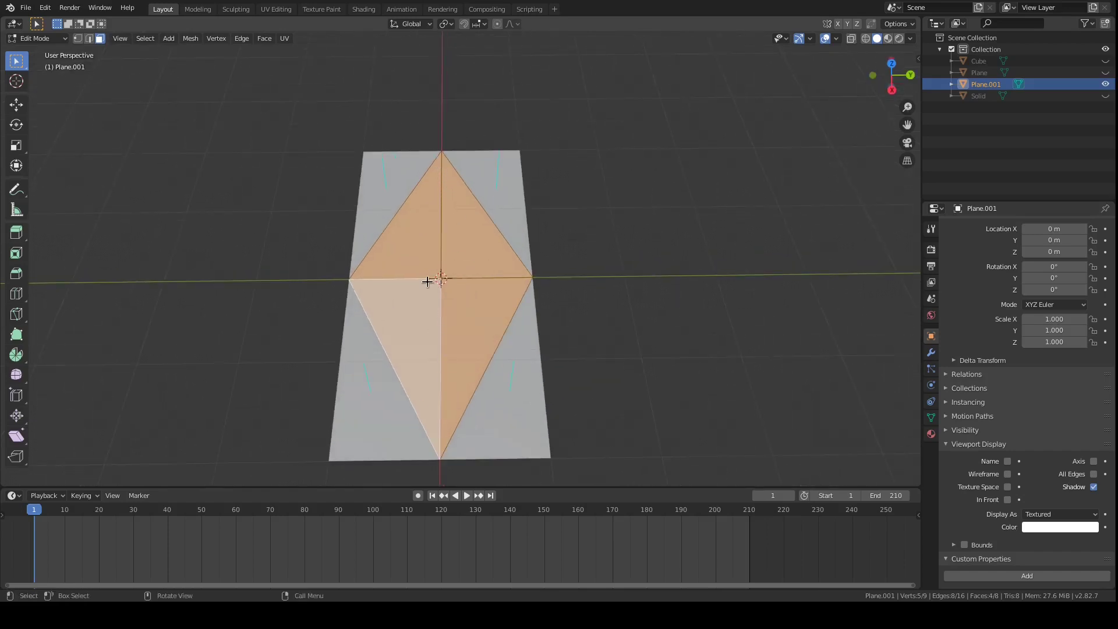
middle_click_drag(436, 265, 434, 246)
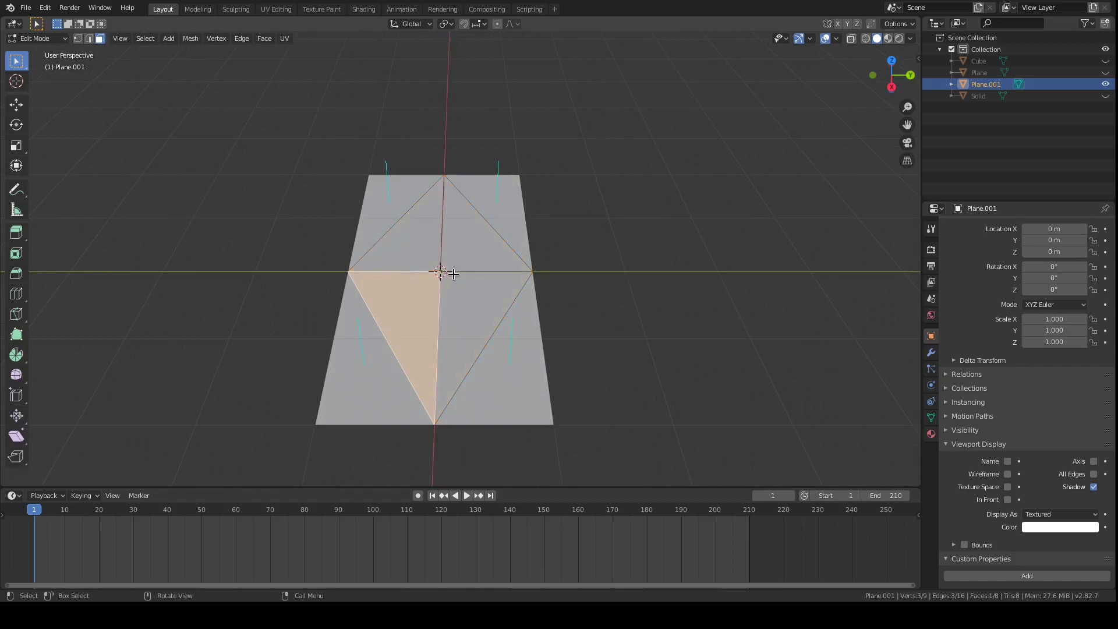
key("2")
left_click(415, 272)
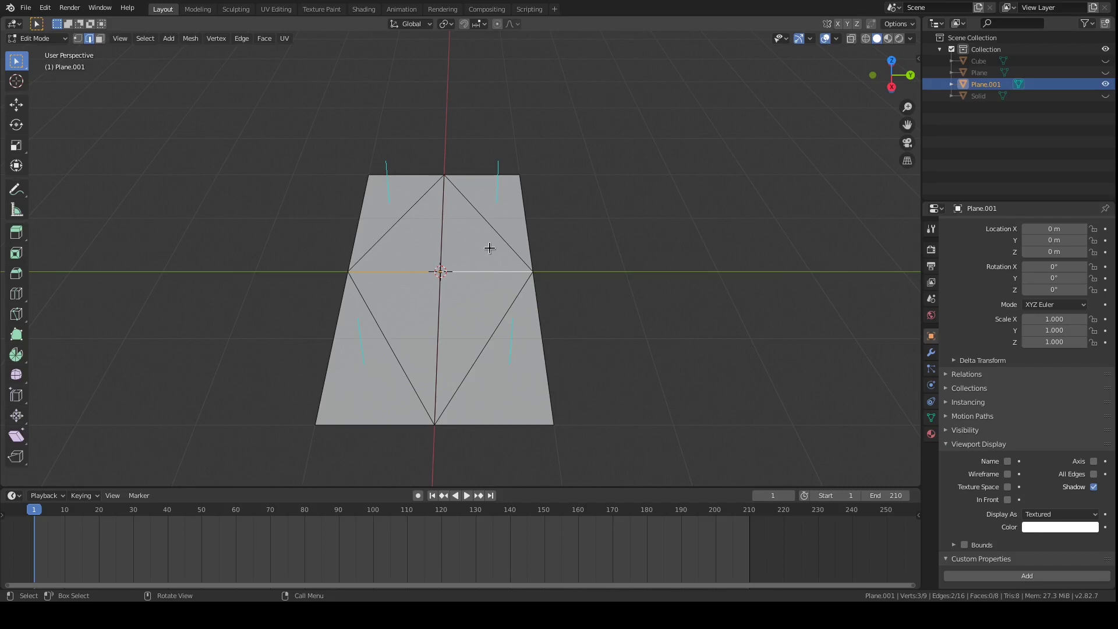
- Run Origamify on Plane.001, hide the original plane, and select Plane.001face006
key("Tab")
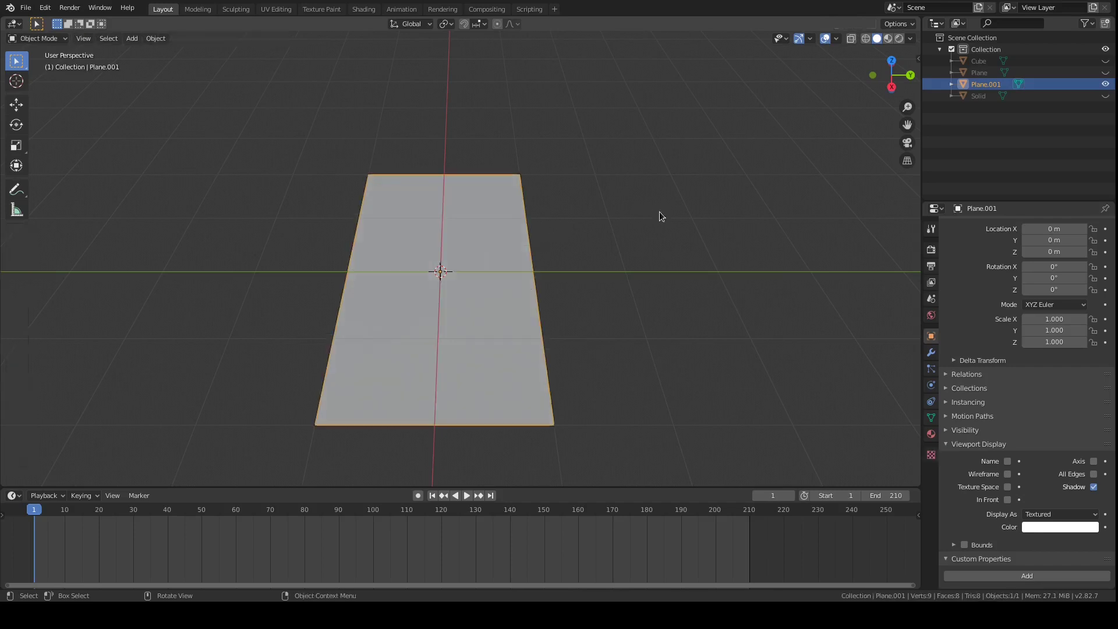
key("F3")
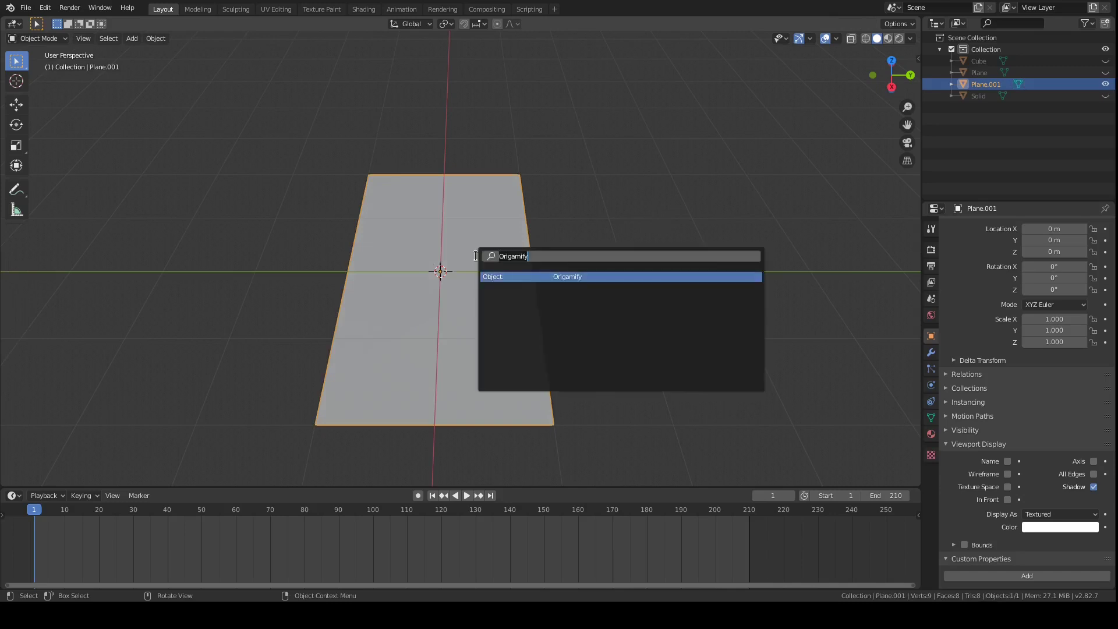
key("Return")
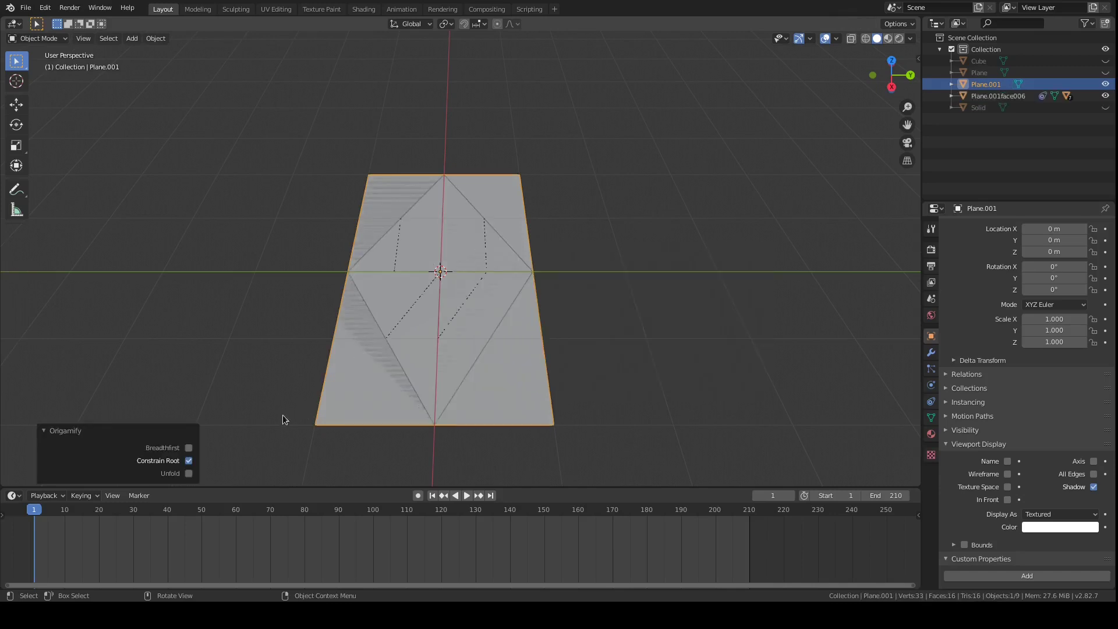
key("h")
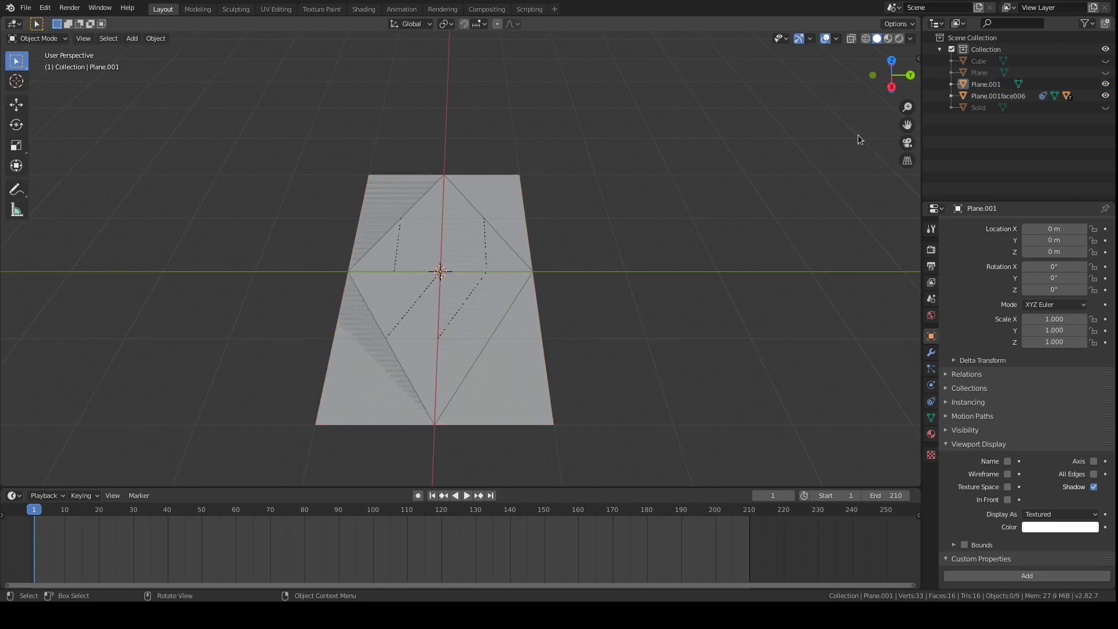
left_click(994, 97)
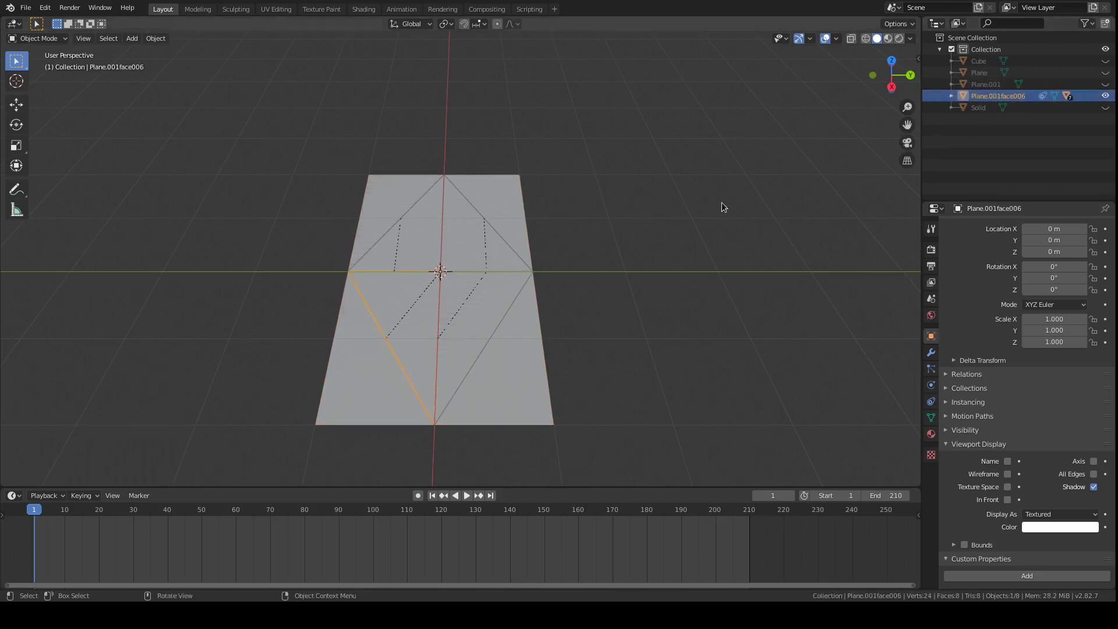
- Select the Plane.001face006 hierarchy and fold it to -29° on X, inspecting the result
right_click(978, 105)
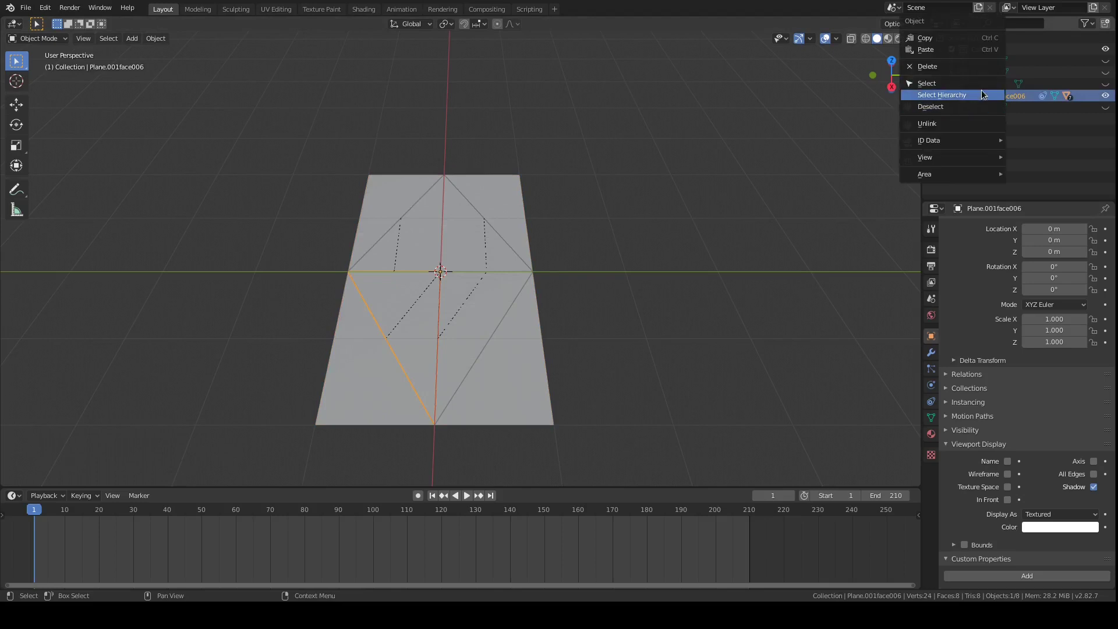
left_click(941, 95)
mouse_move(1048, 265)
left_mouse_down()
mouse_move(1078, 264)
mouse_move(1039, 265)
left_mouse_up()
middle_click_drag(476, 146, 578, 155)
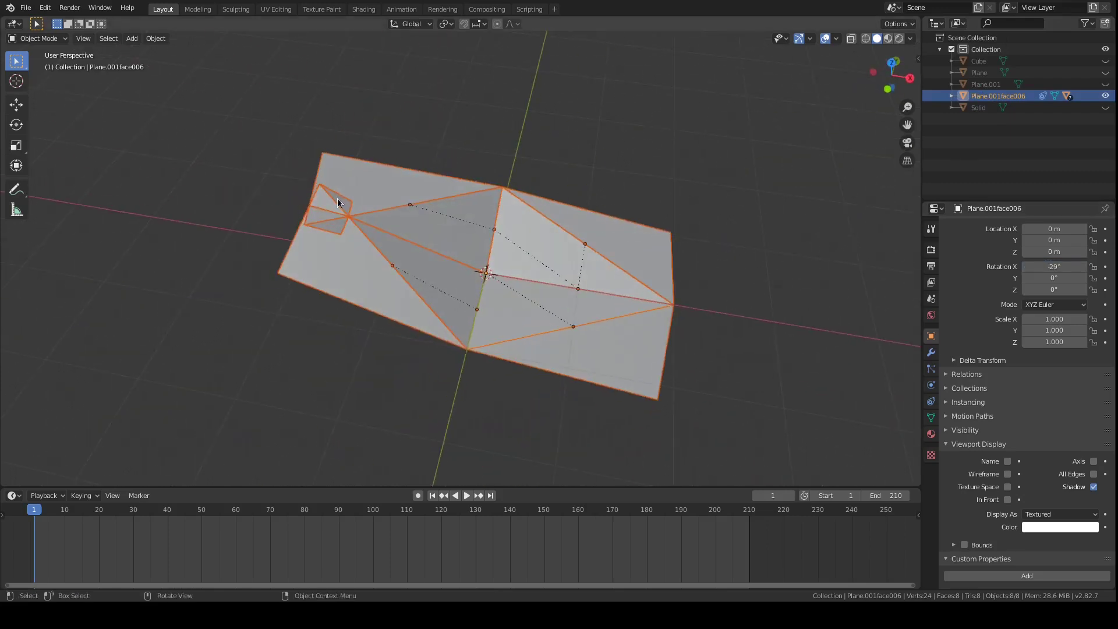
middle_click_drag(339, 198, 526, 225)
middle_click_drag(393, 330, 379, 296)
middle_click_drag(439, 249, 465, 275)
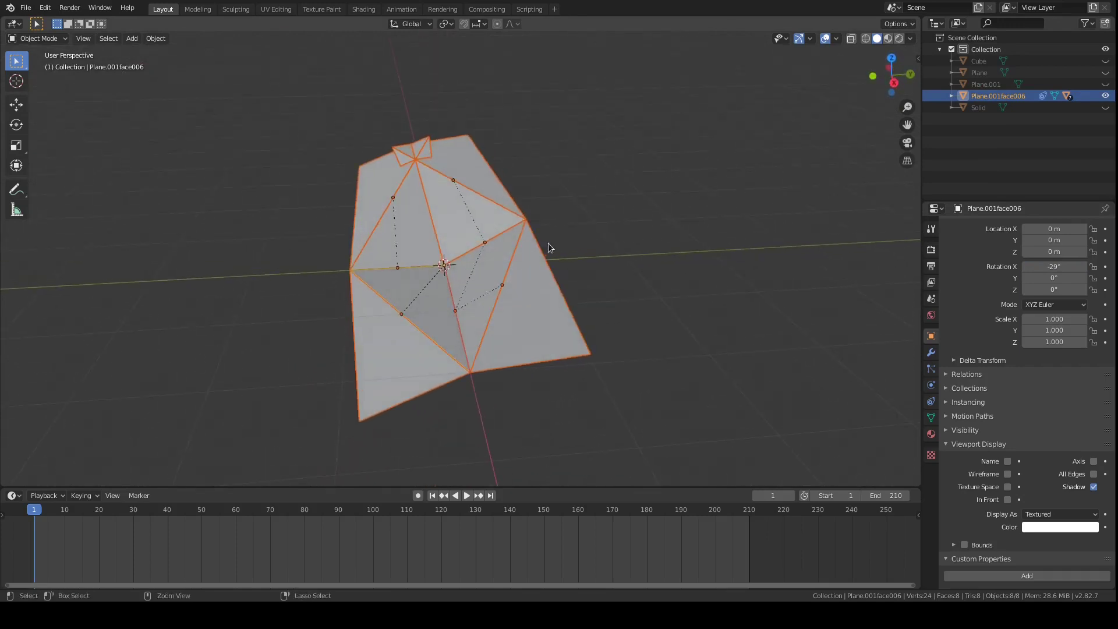
- Reset the fold to flat and select the bottom-left and right triangle pieces
key("alt+r")
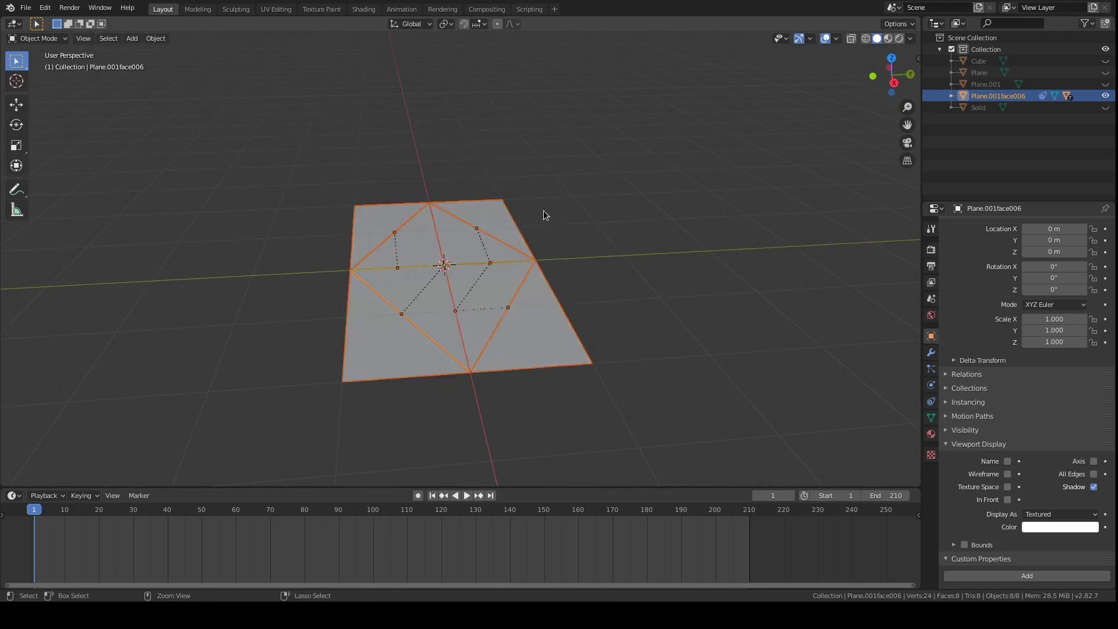
left_click(378, 348)
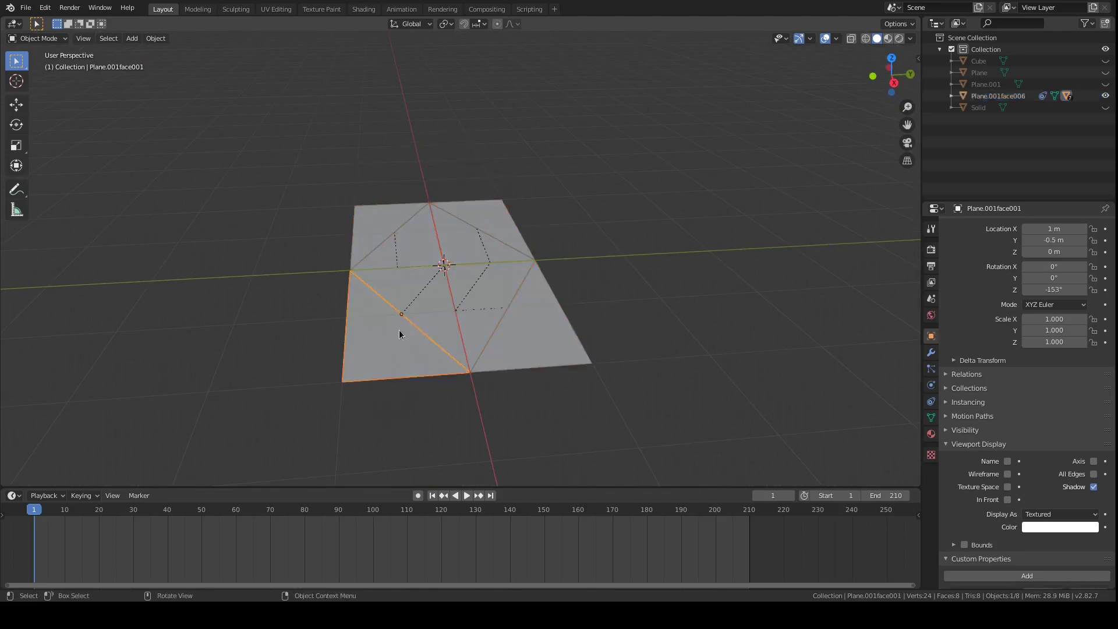
left_click(496, 294, "shift")
middle_click_drag(502, 250, 477, 320)
- Select all pieces except two and fold them up to about 59° on X
key("a")
left_click(496, 256, "shift")
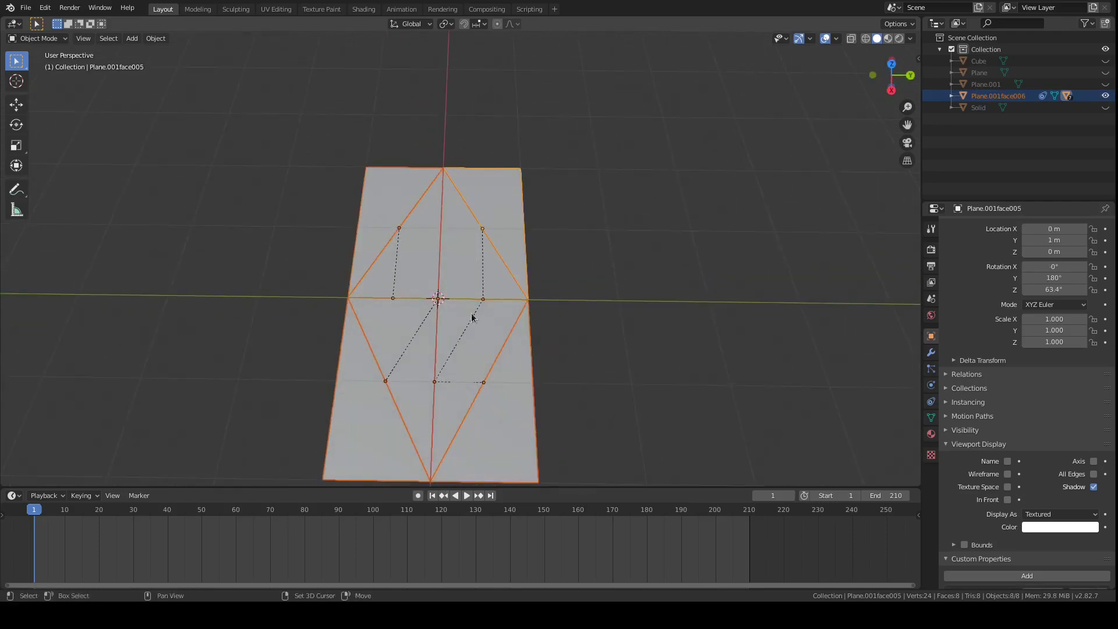
left_click(462, 319, "shift")
left_click(392, 367, "shift")
left_click_drag(1042, 266, 1066, 266)
key("ctrl+z")
key("ctrl+z")
key("ctrl+z")
key("ctrl+z")
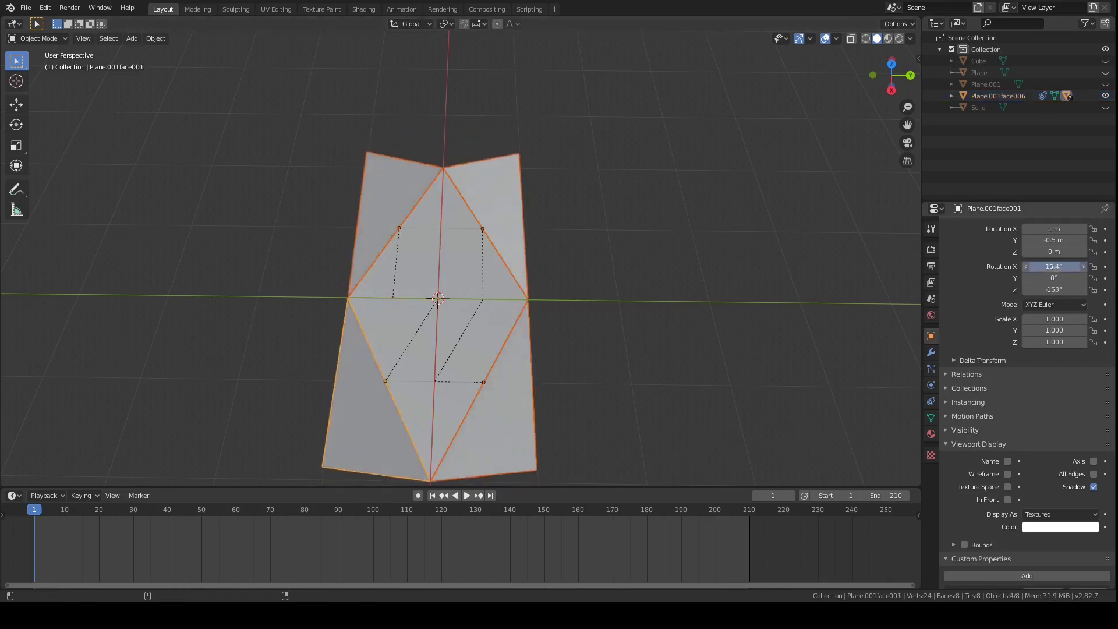
key("ctrl+z")
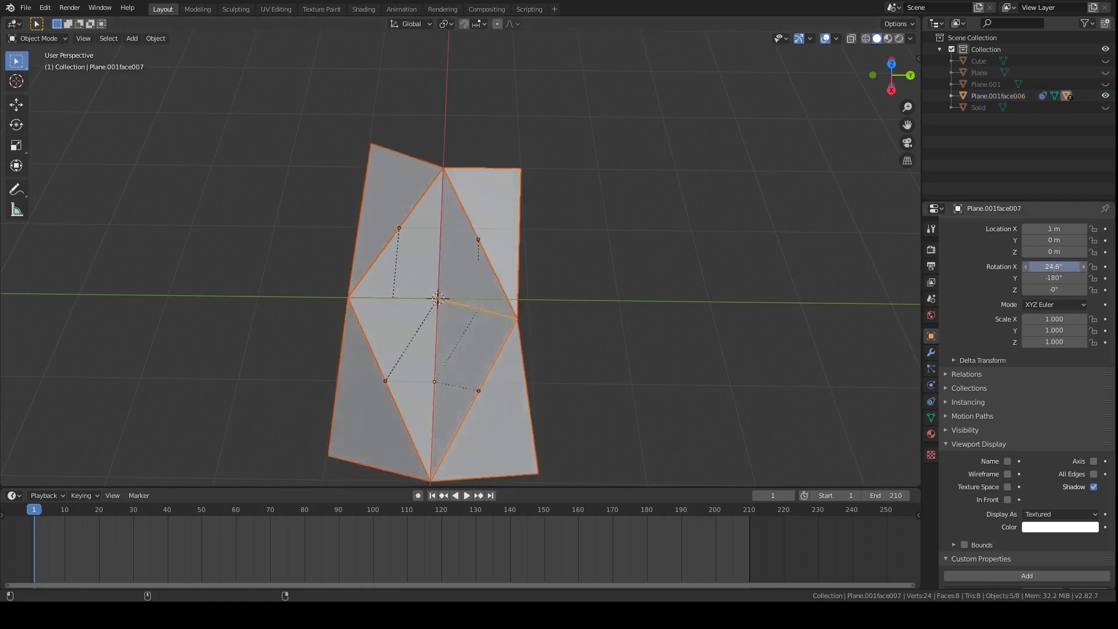
left_click_drag(1054, 266, 1077, 266)
middle_click_drag(513, 301, 508, 271)
key("ctrl+z")
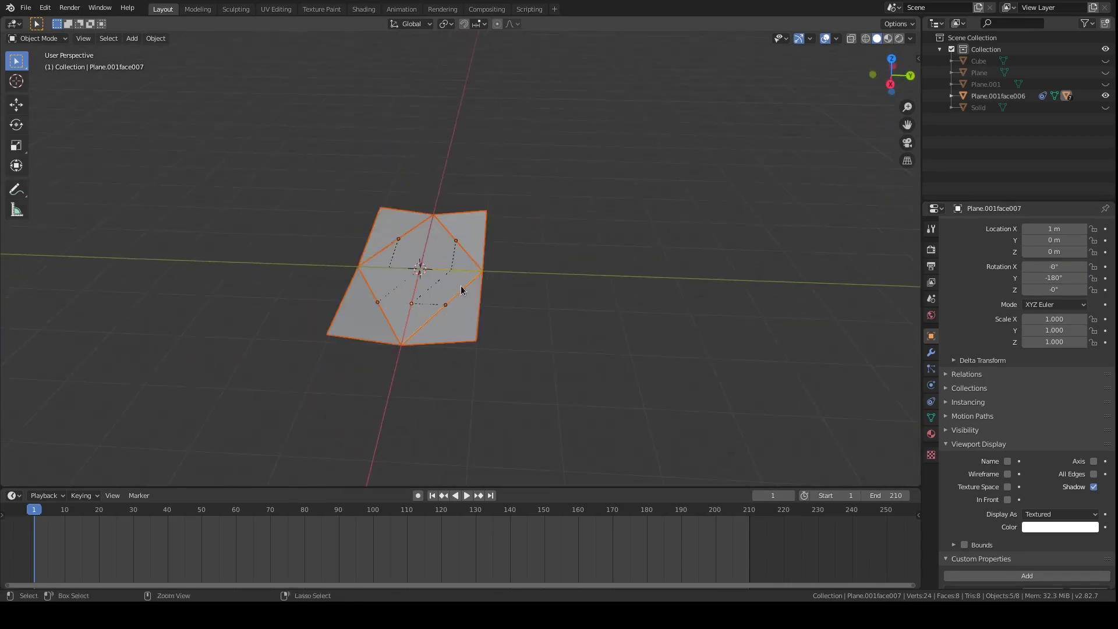
key("ctrl+z")
middle_click_drag(442, 256, 439, 307)
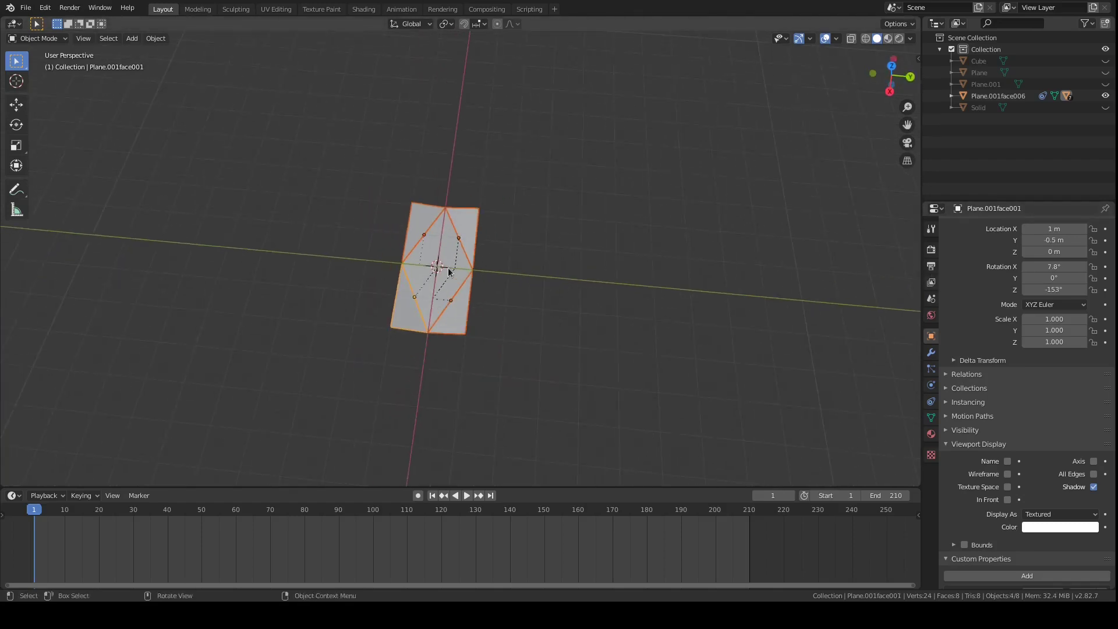
scroll(448, 271, "up", 2)
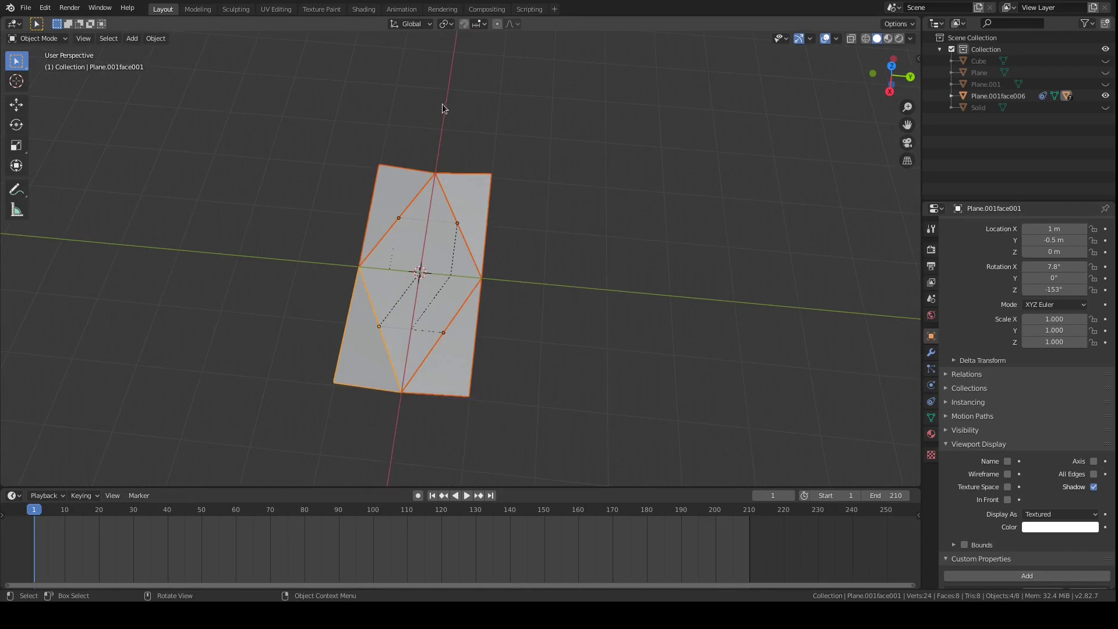
middle_click_drag(441, 87, 459, 198)
scroll(463, 201, "down", 2)
scroll(477, 239, "up", 3)
middle_click_drag(477, 244, 505, 295)
left_click_drag(1054, 266, 1103, 266)
key("Escape")
middle_click_drag(534, 232, 504, 274)
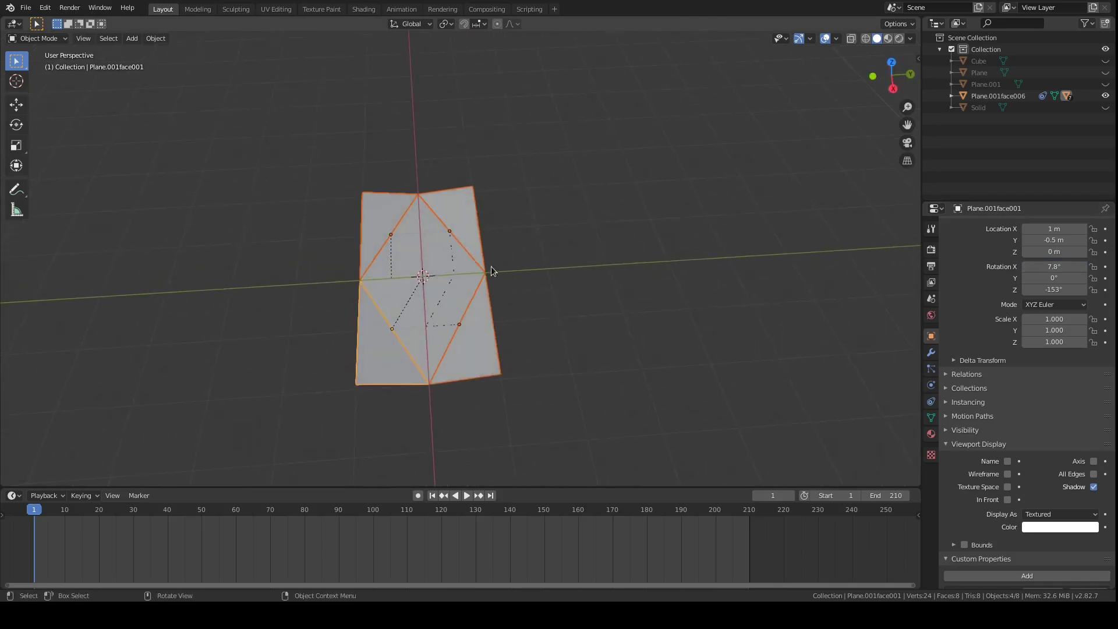
middle_click_drag(490, 270, 444, 315)
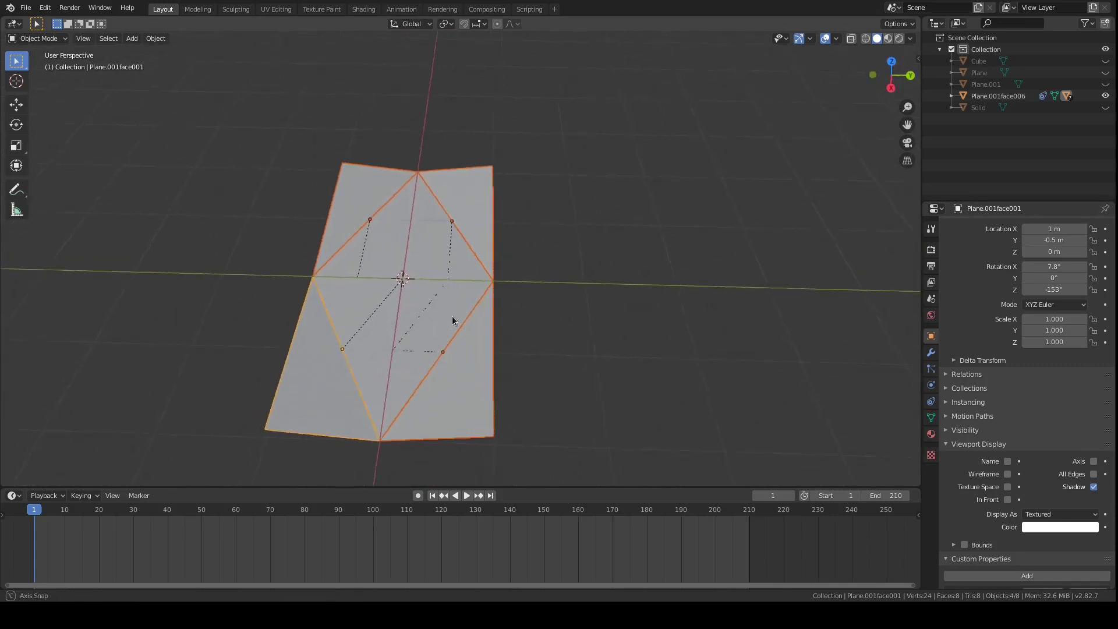
middle_click_drag(453, 316, 482, 322)
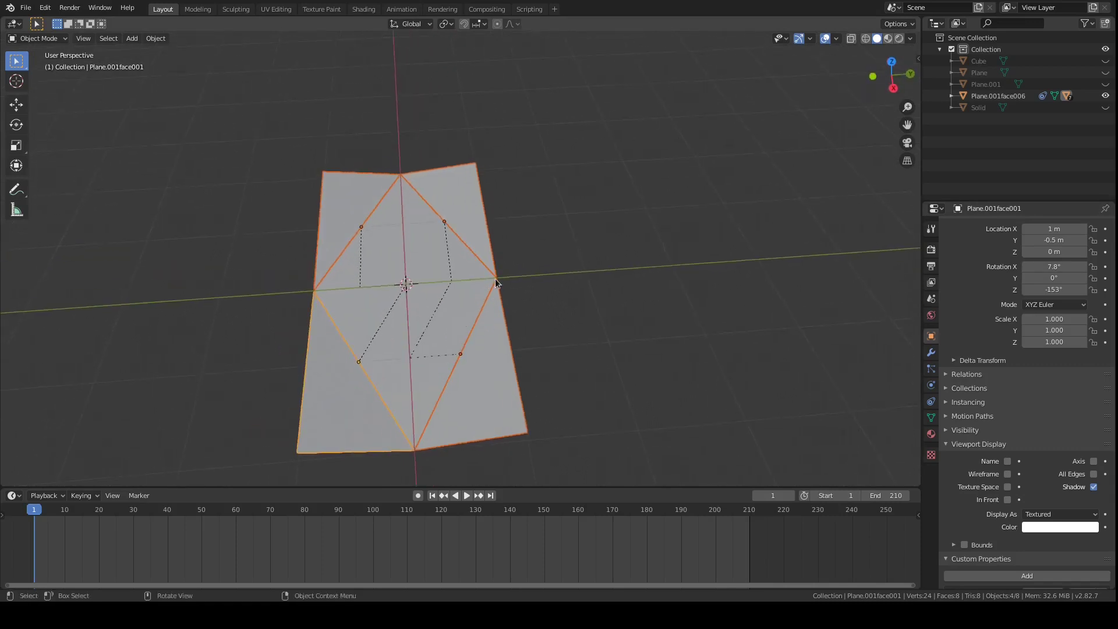